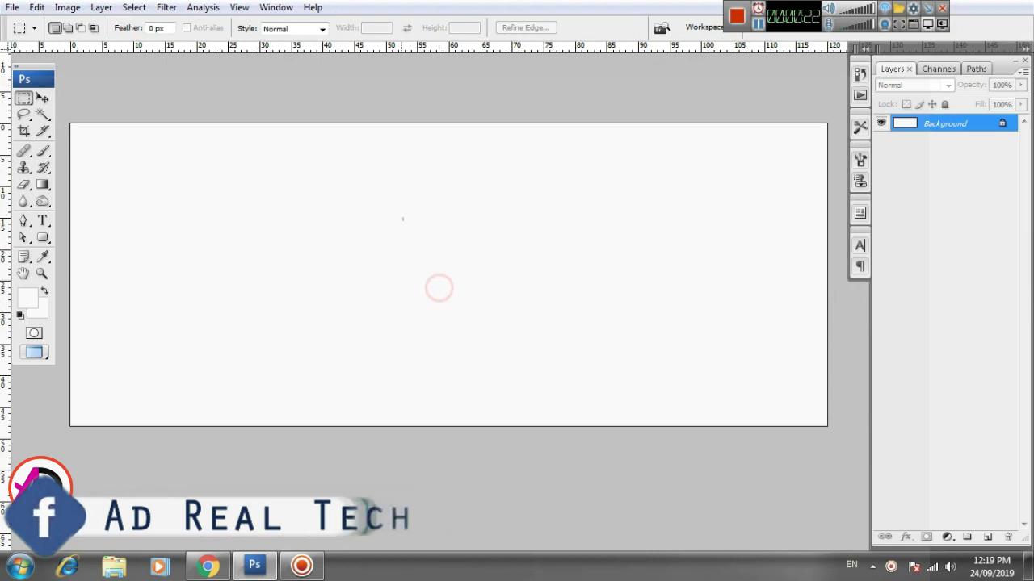
- Add a gradient fill layer with the orange preset, linear style and a 180° angle
left_click(948, 537)
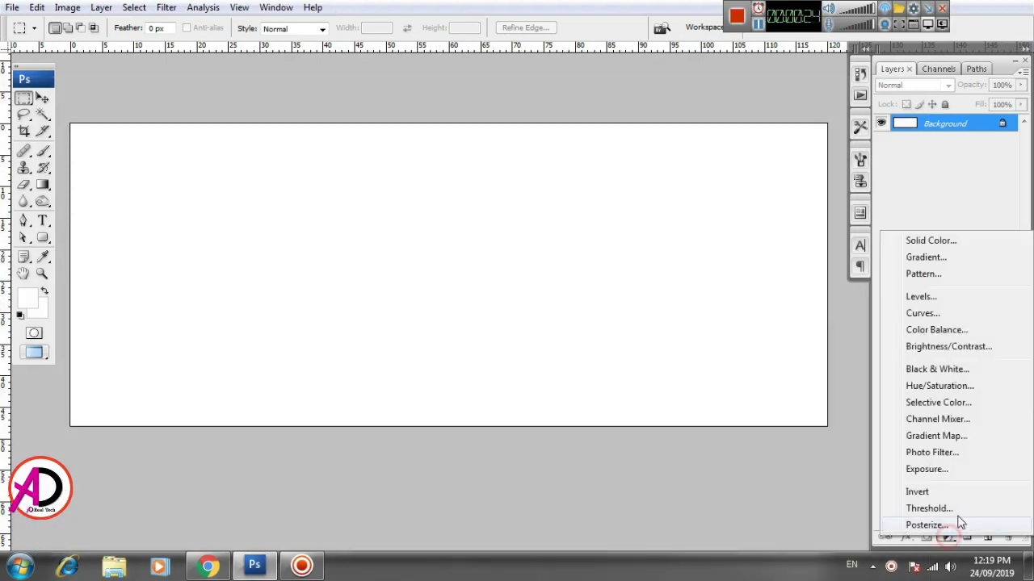
left_click(926, 257)
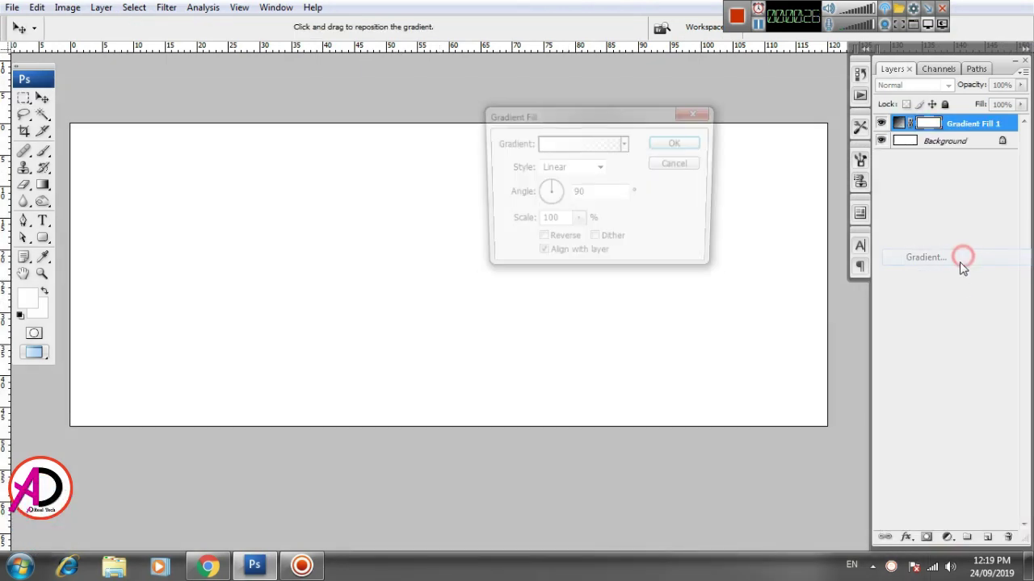
left_click(625, 143)
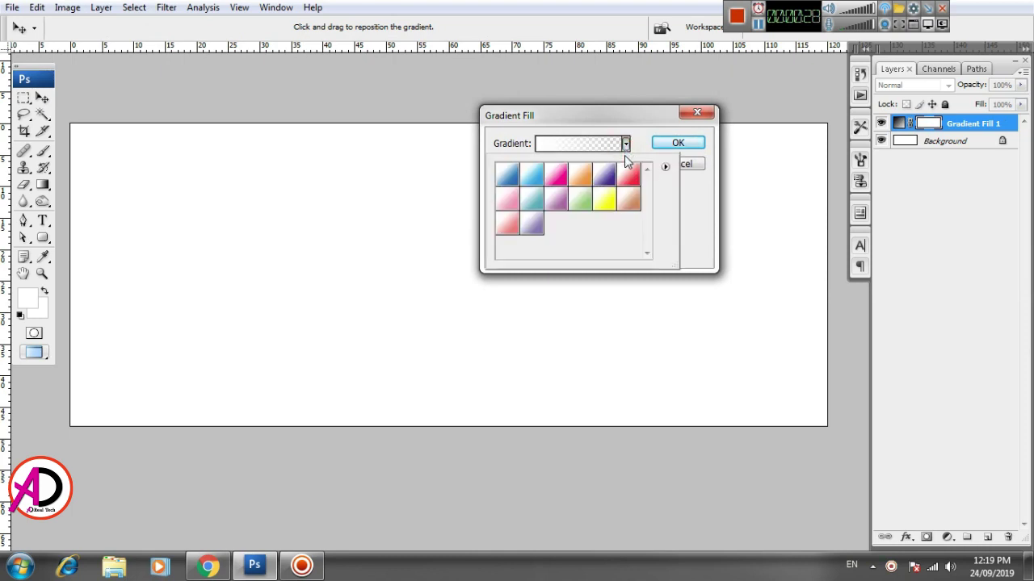
left_click(579, 173)
left_click_drag(605, 118, 695, 175)
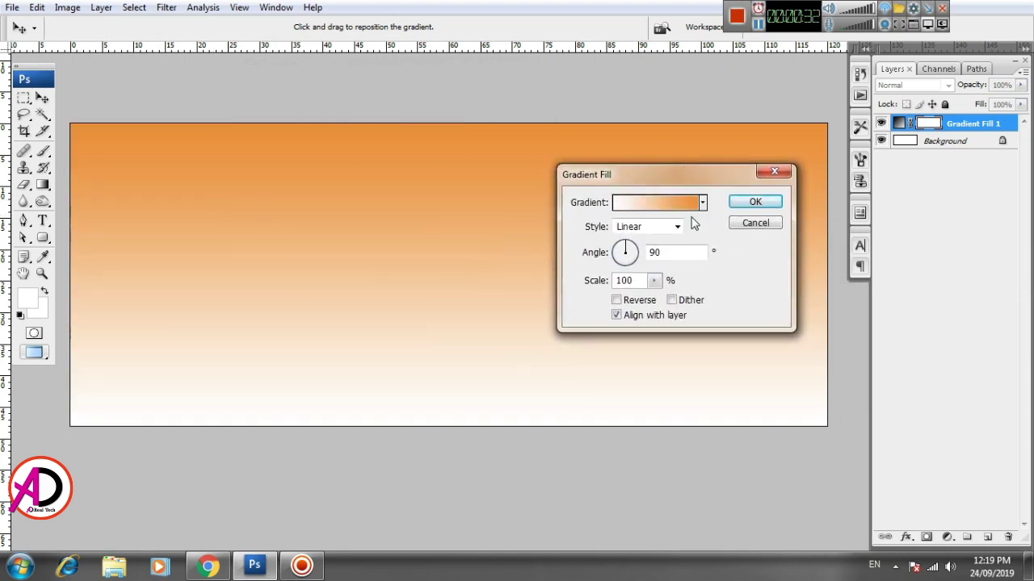
left_click_drag(627, 252, 616, 253)
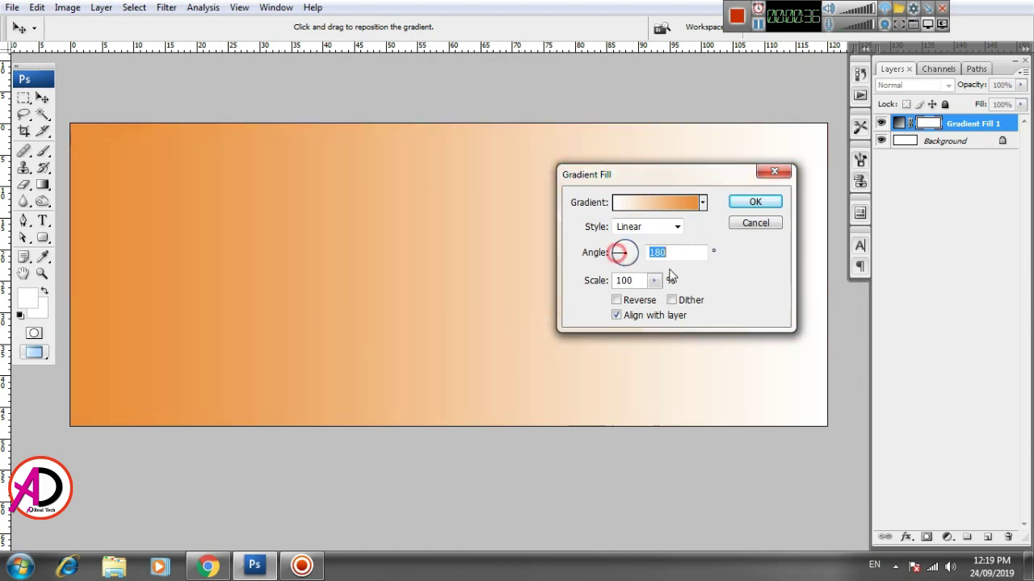
left_click_drag(667, 188, 330, 244)
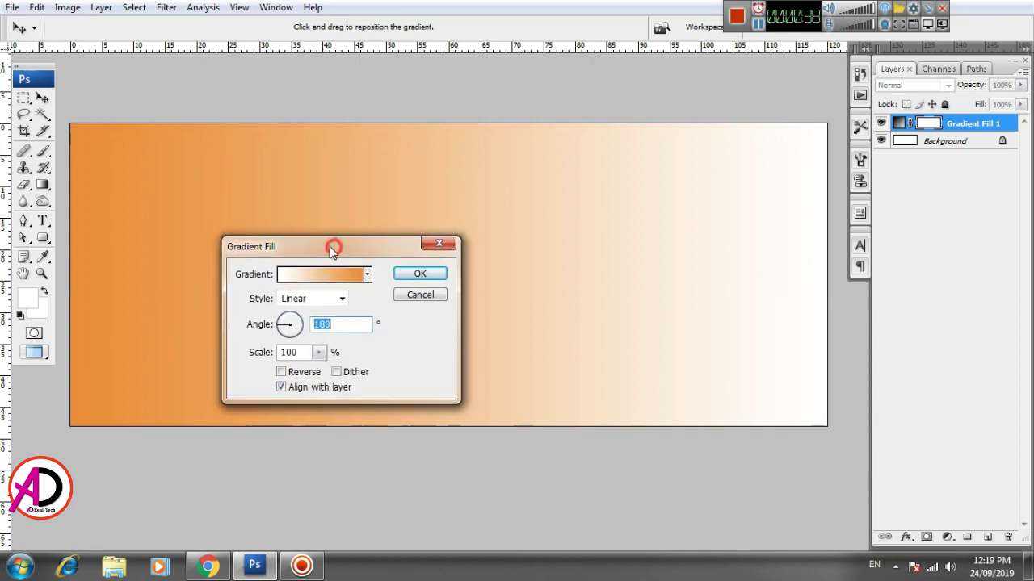
- Move the gradient's white colour stop to the 17% location and apply the gradient fill
left_click(344, 273)
left_click_drag(362, 163, 290, 149)
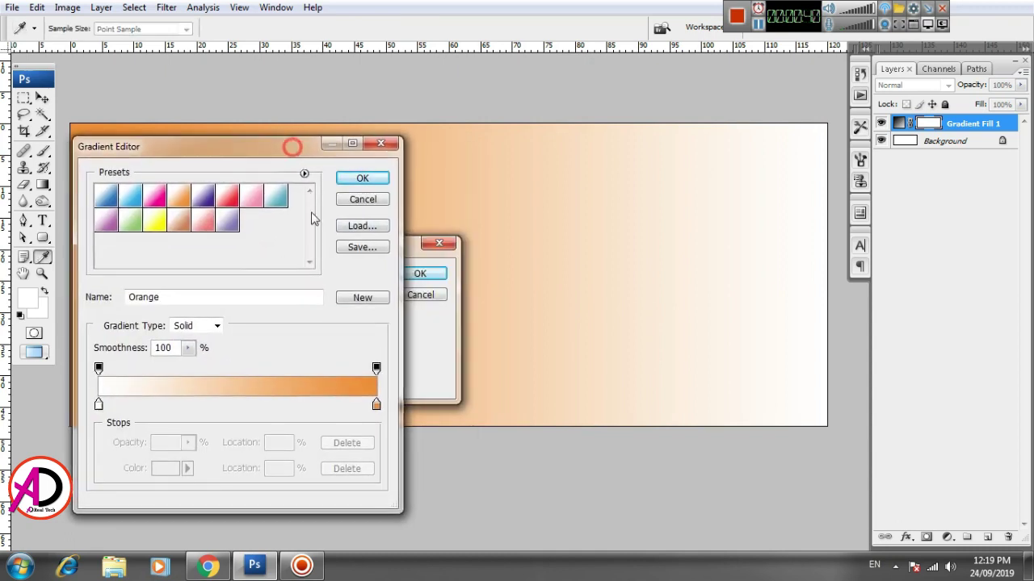
left_click_drag(99, 404, 148, 406)
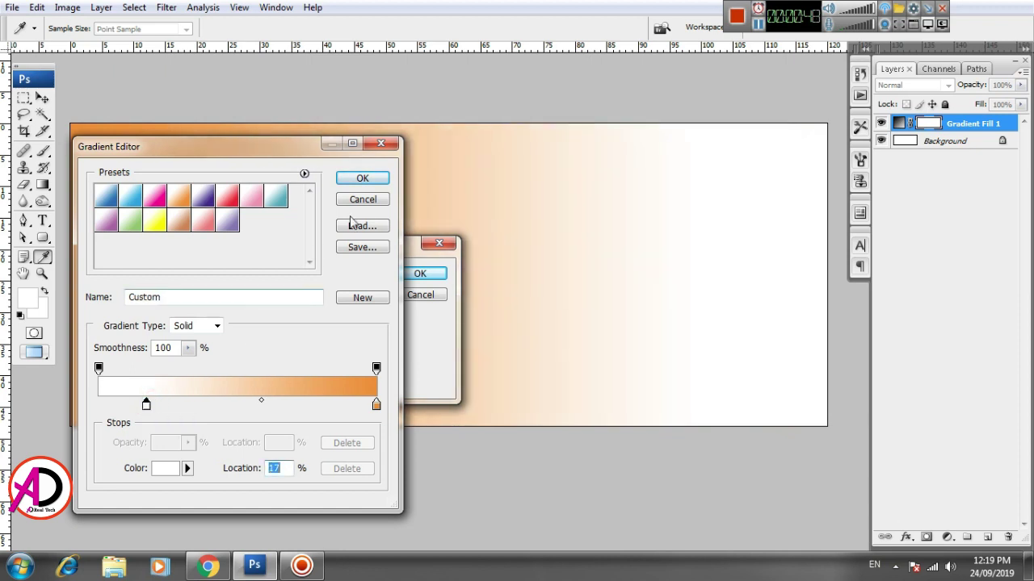
left_click(363, 178)
left_click(422, 274)
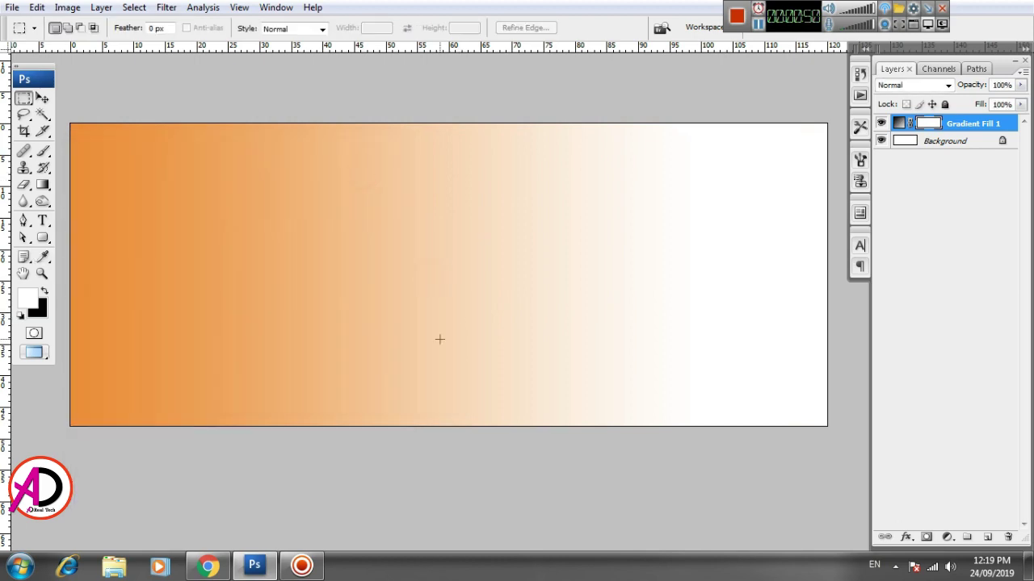
scroll(439, 351, "down", 6)
scroll(443, 355, "up", 5)
key("alt+space")
left_click_drag(498, 316, 466, 308)
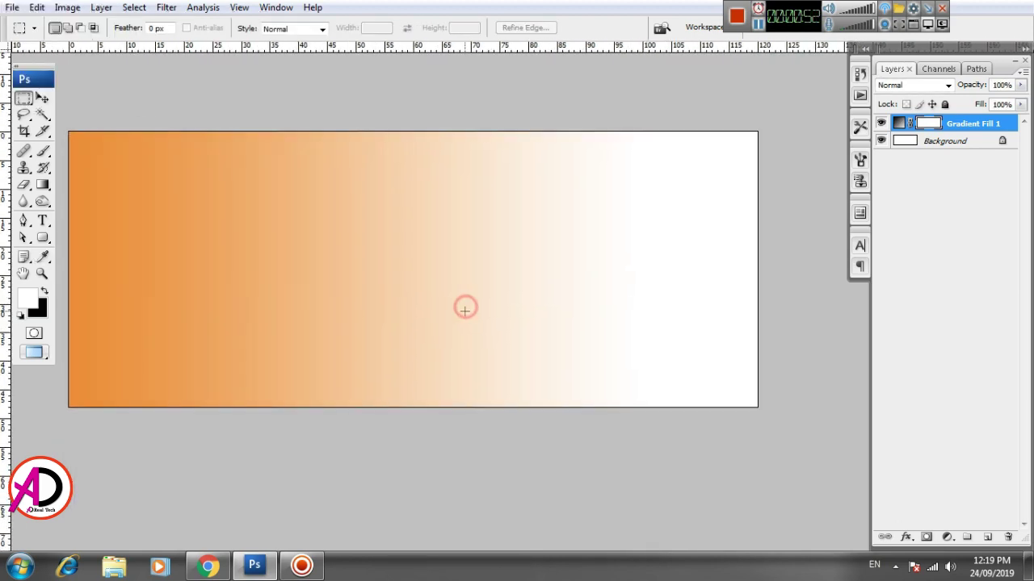
scroll(465, 310, "up", 3)
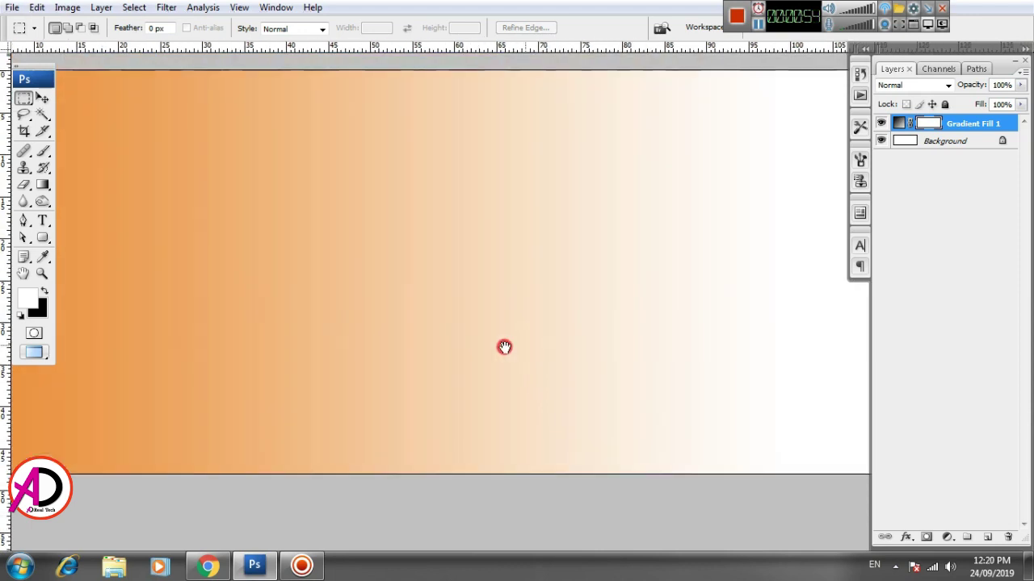
scroll(504, 348, "down", 2)
scroll(487, 347, "up", 1)
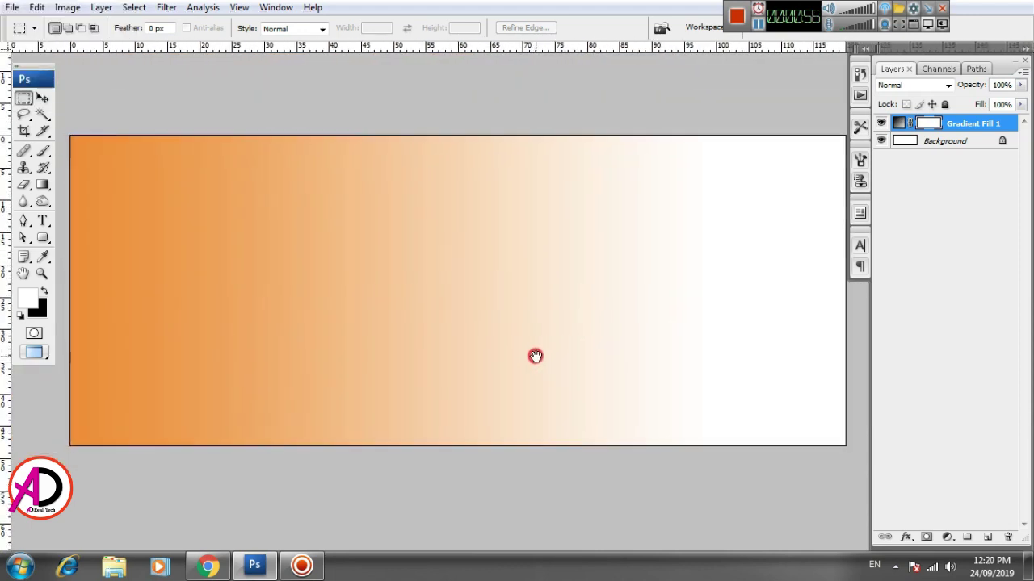
left_click_drag(536, 356, 536, 356)
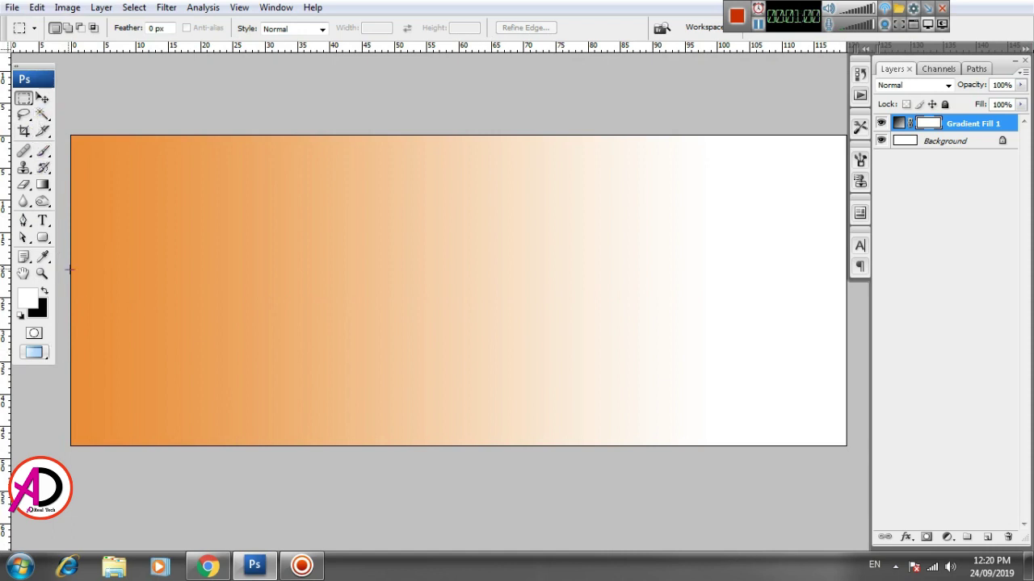
left_click_drag(42, 236, 131, 267)
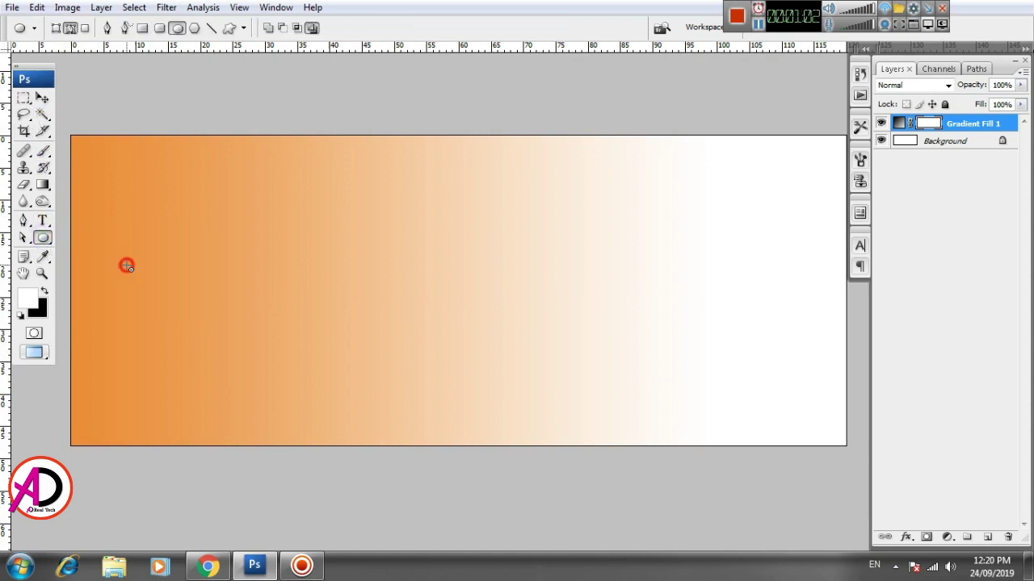
left_click_drag(135, 179, 460, 503)
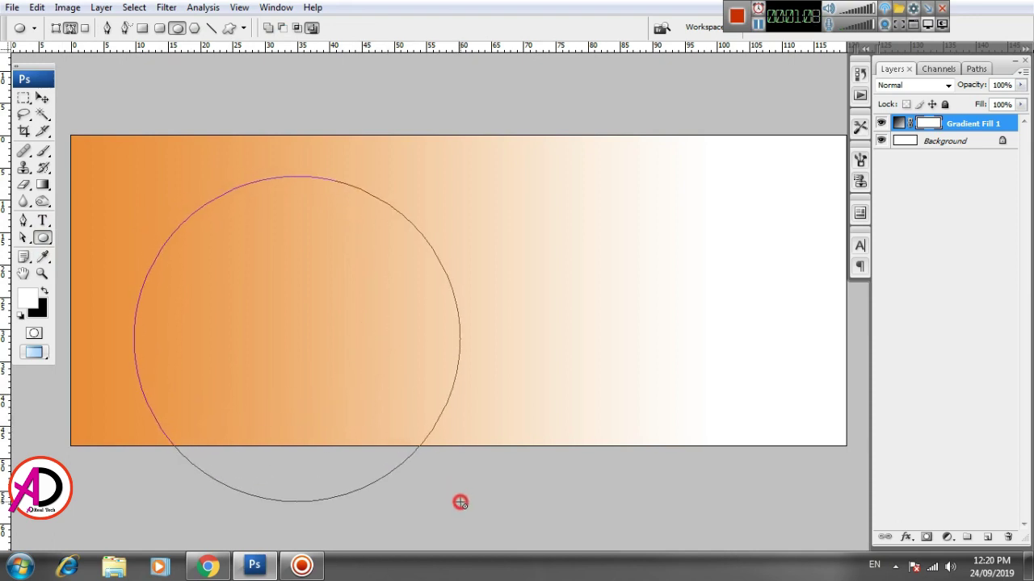
key("super")
left_click(386, 350)
key("ctrl+alt+z")
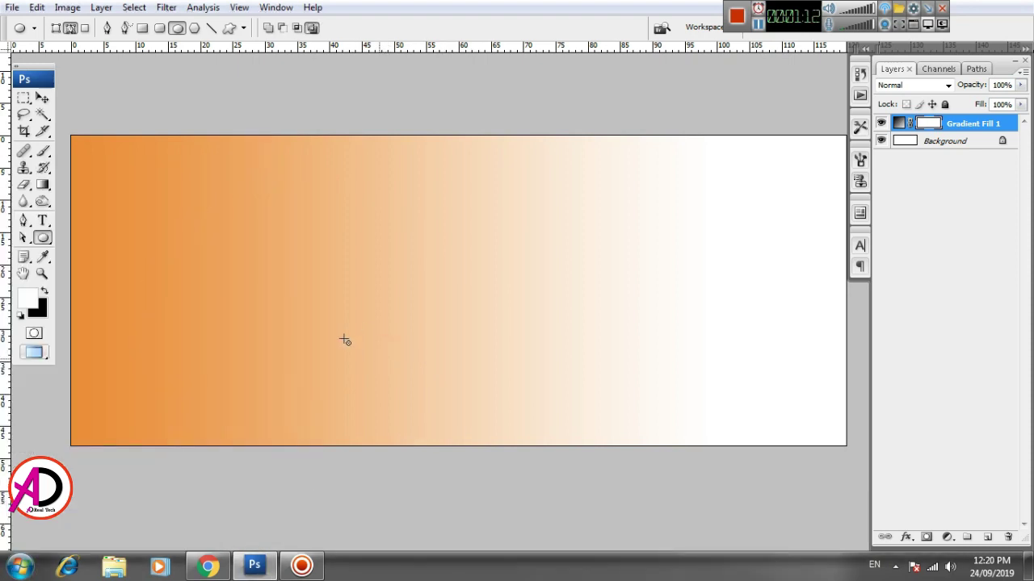
- Draw a large circle with the Ellipse tool as a shape layer filled with black (000000) over the orange side of the banner
left_click(55, 29)
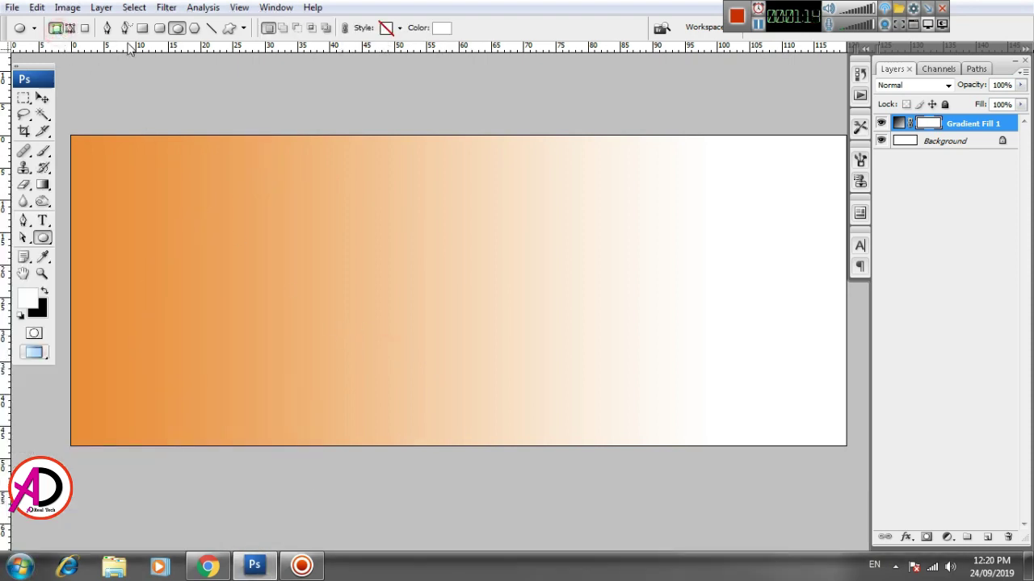
left_click(441, 27)
left_click_drag(575, 203, 582, 373)
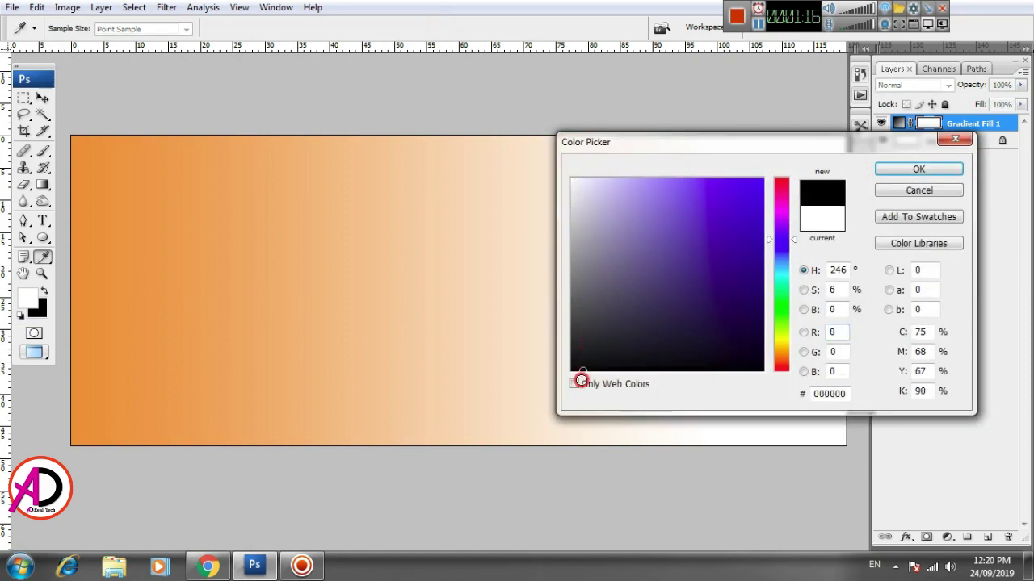
left_click(912, 170)
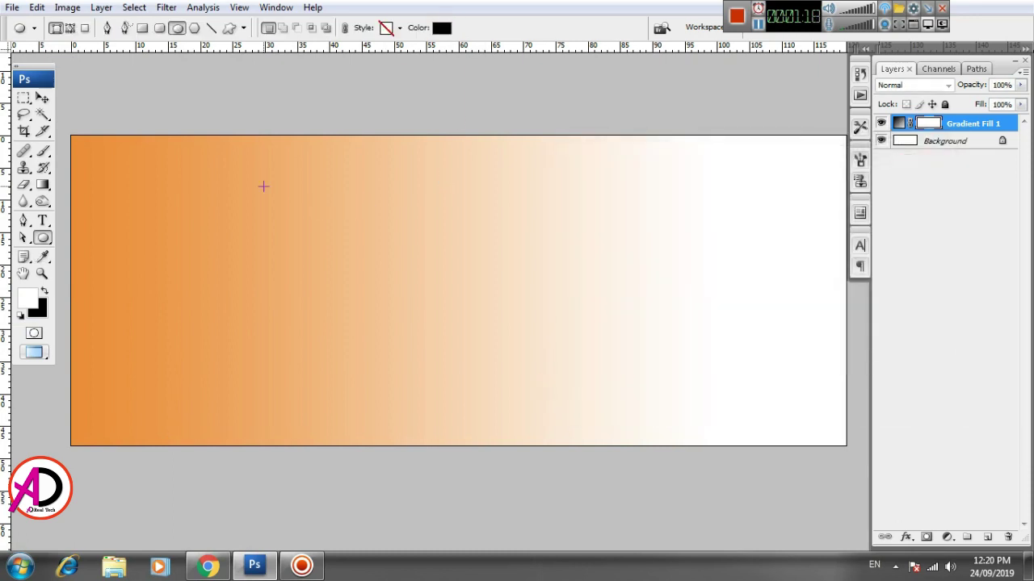
left_click_drag(84, 145, 440, 497)
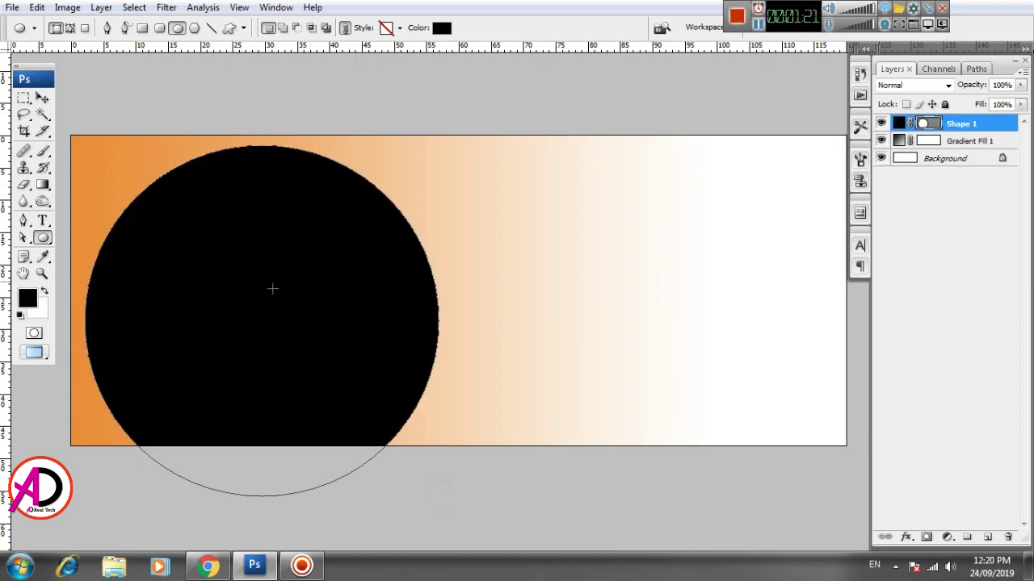
- Scale the black circle down with Free Transform and reposition it so it fits within the banner's height
left_click(42, 98)
left_click(522, 263)
mouse_move(335, 264)
left_mouse_down()
mouse_move(414, 230)
mouse_move(376, 270)
mouse_move(353, 261)
left_mouse_up()
left_click(37, 8)
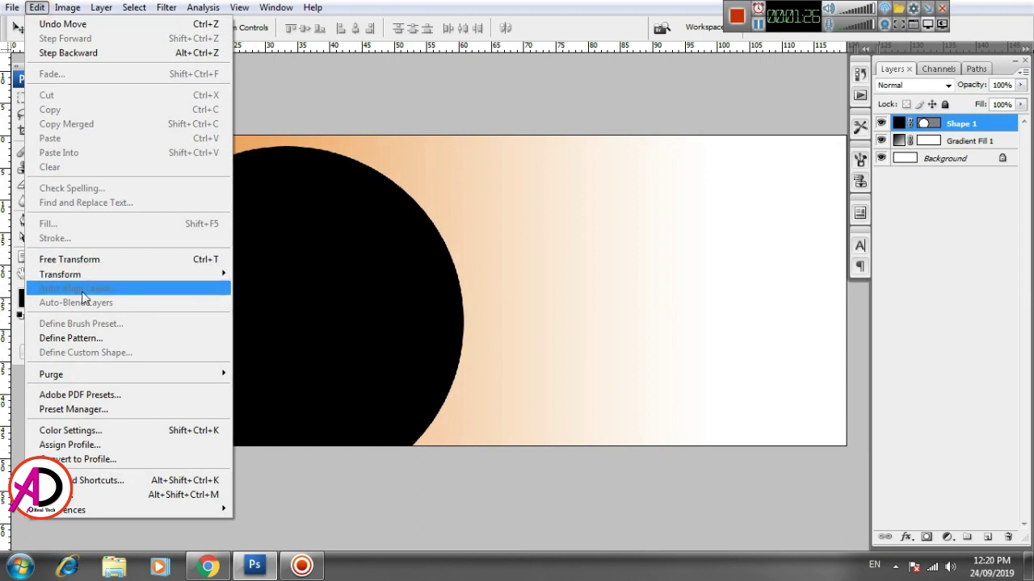
left_click(88, 260)
left_click_drag(465, 146, 406, 198)
left_click_drag(351, 291, 349, 250)
key("Return")
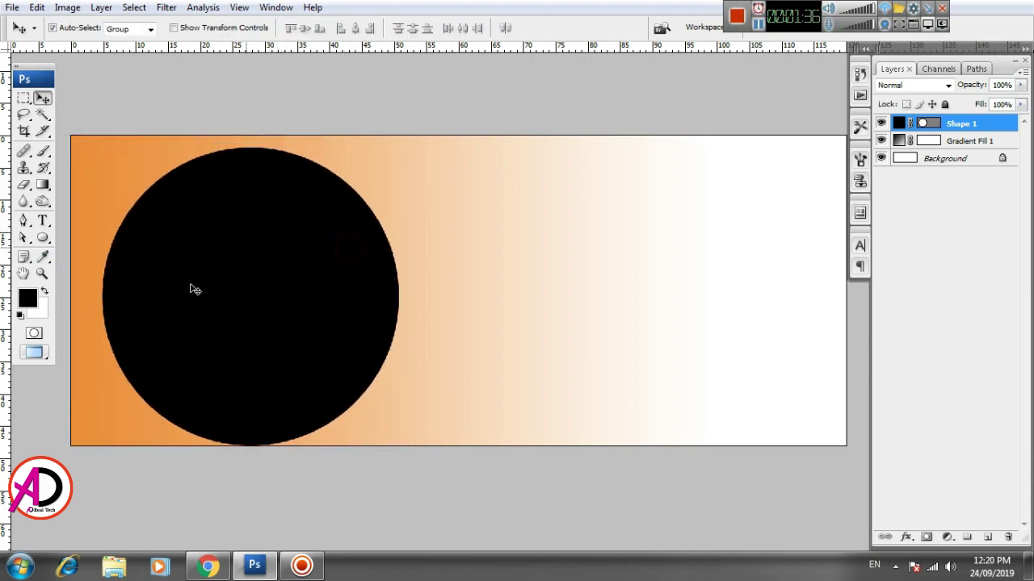
- Open the AGPE90 image from the desktop's New folder (2) in Photoshop
left_click(114, 567)
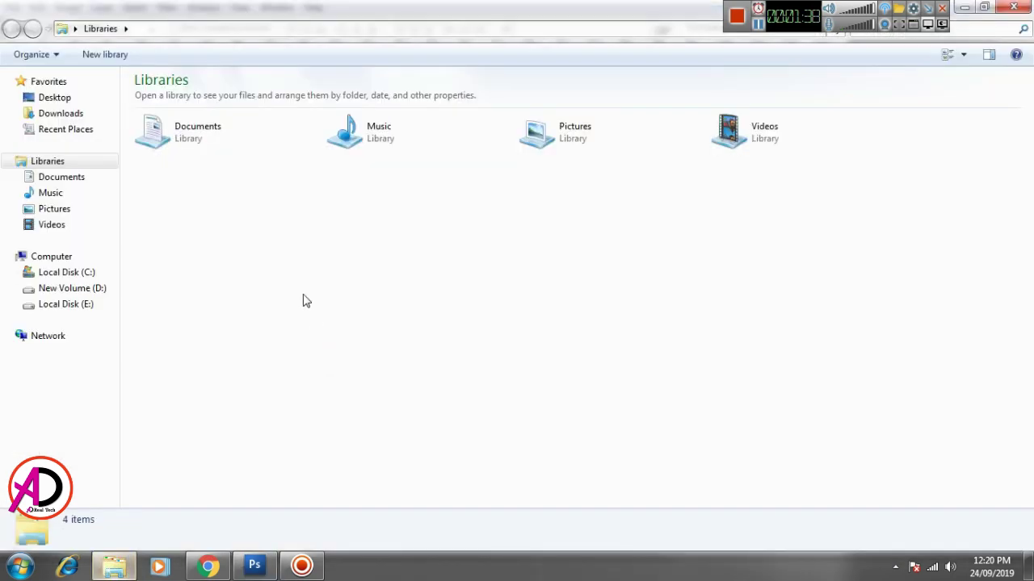
left_click(55, 98)
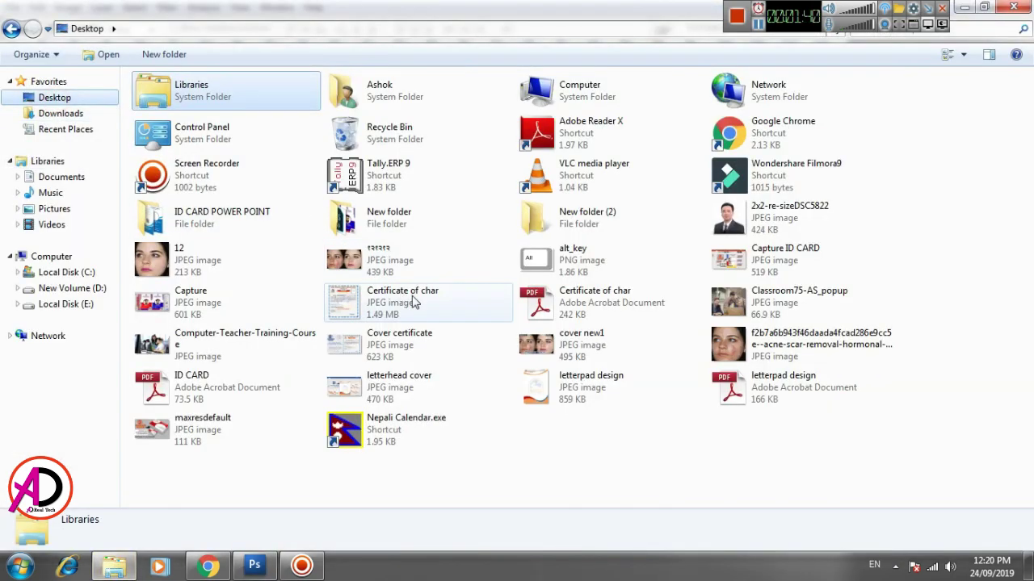
double_click(597, 215)
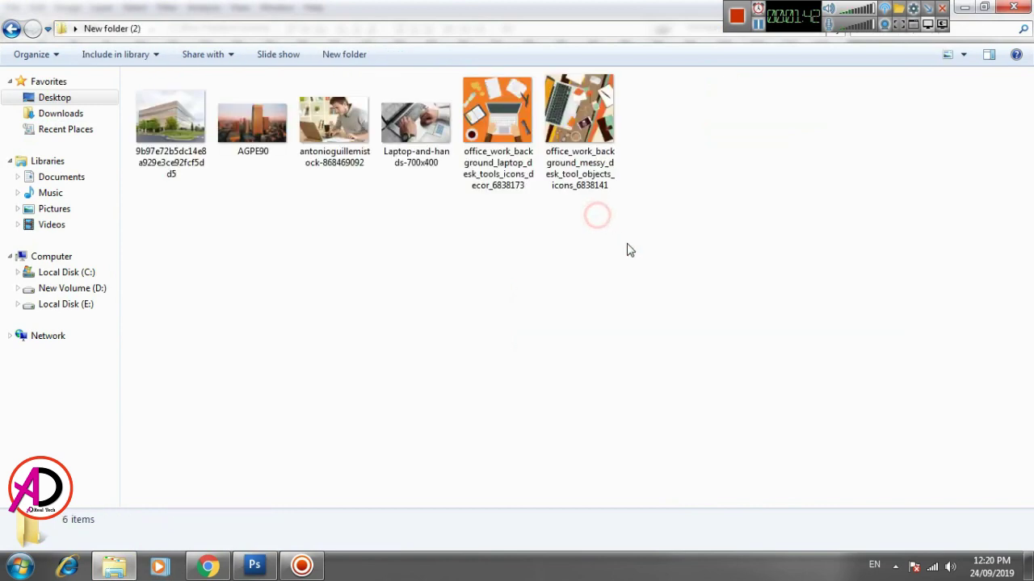
left_click(271, 121)
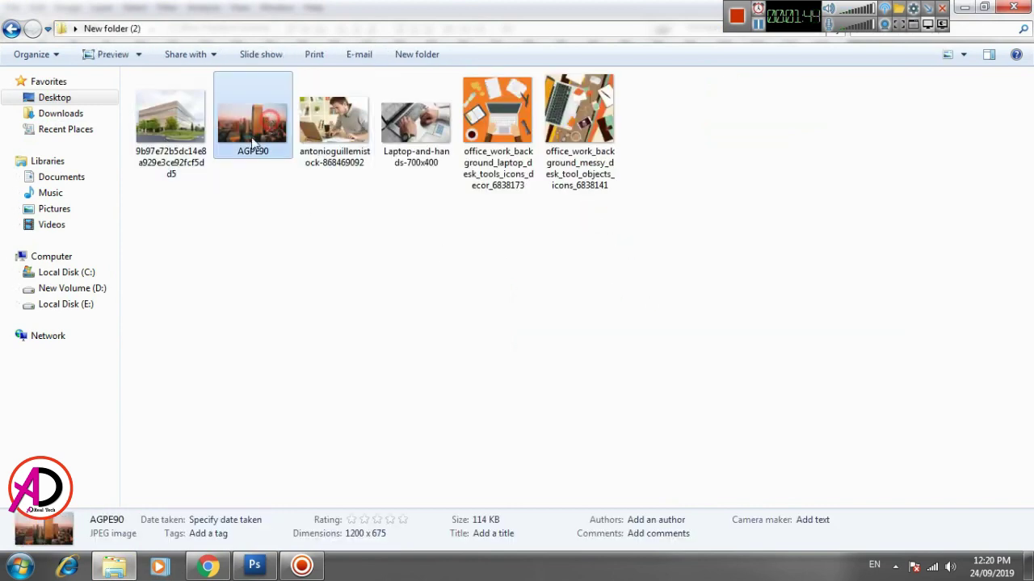
left_click_drag(273, 121, 501, 282)
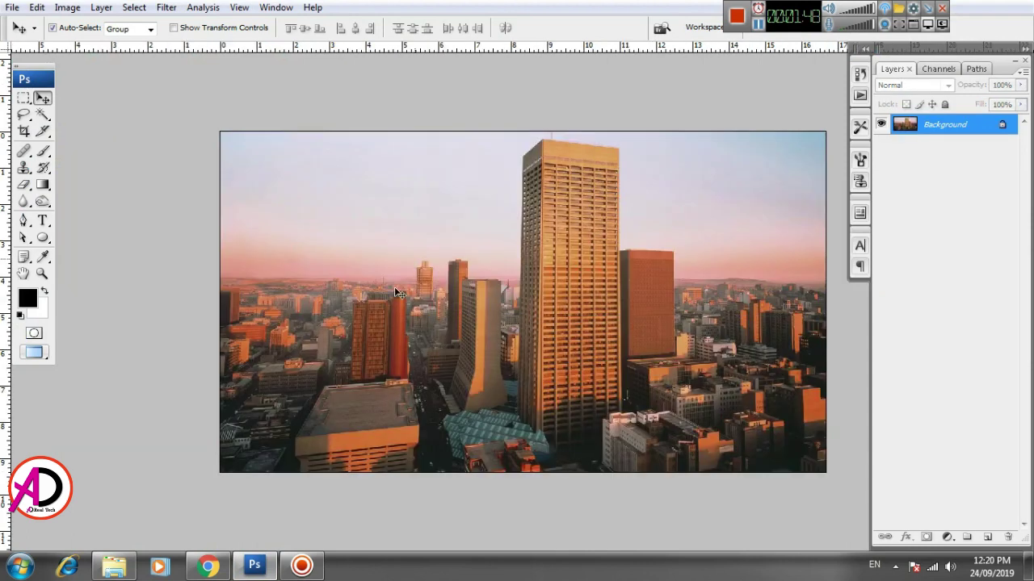
- Copy the entire skyline photo and paste it into the banner document
left_click(135, 8)
left_click(165, 24)
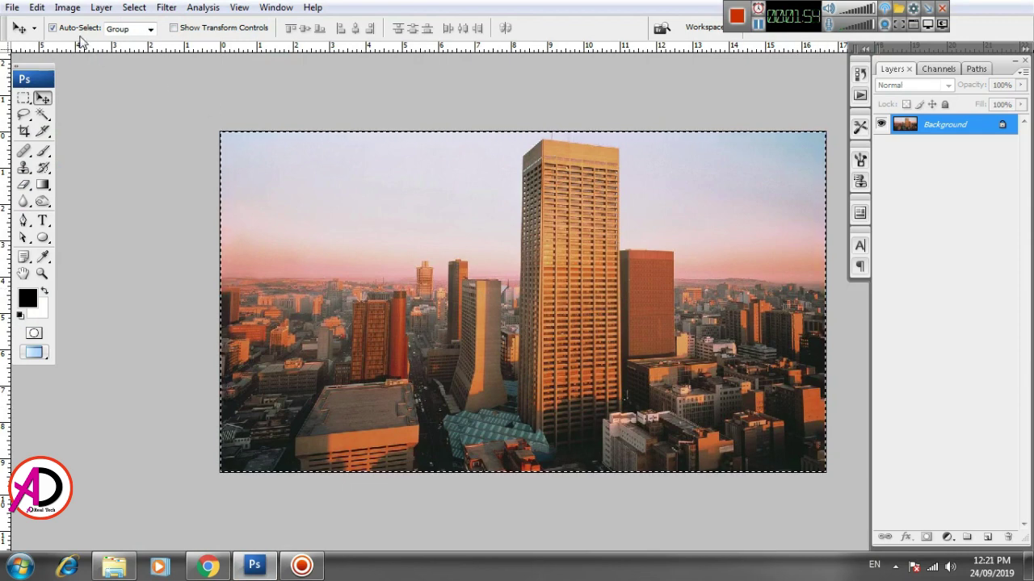
left_click(36, 7)
left_click(61, 108)
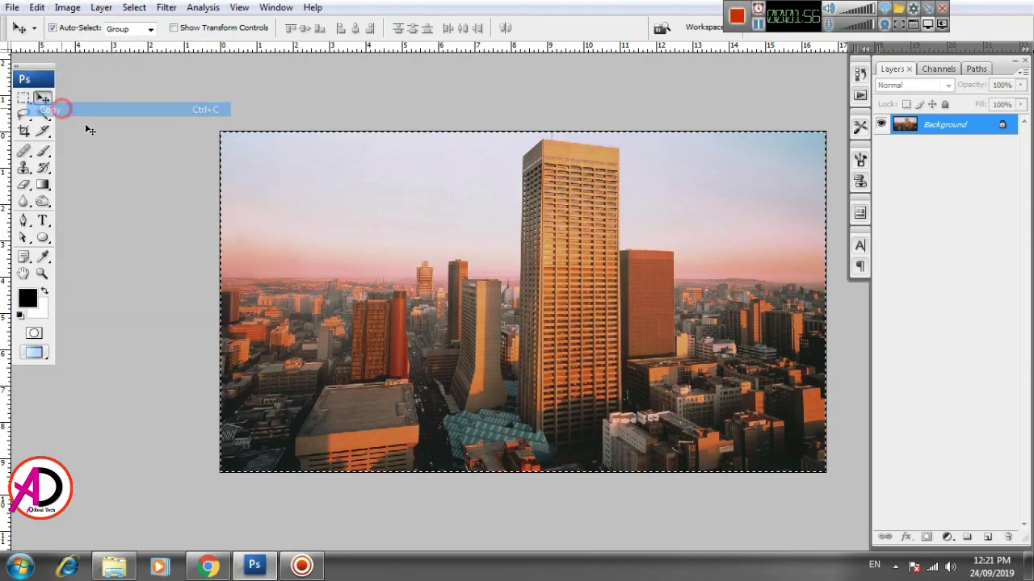
key("ctrl+Tab")
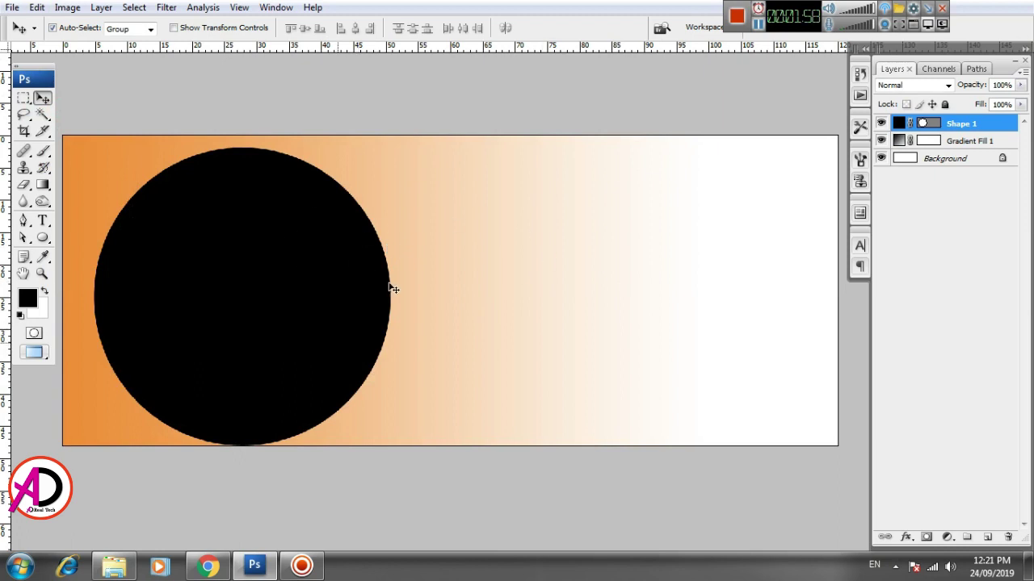
left_click(37, 7)
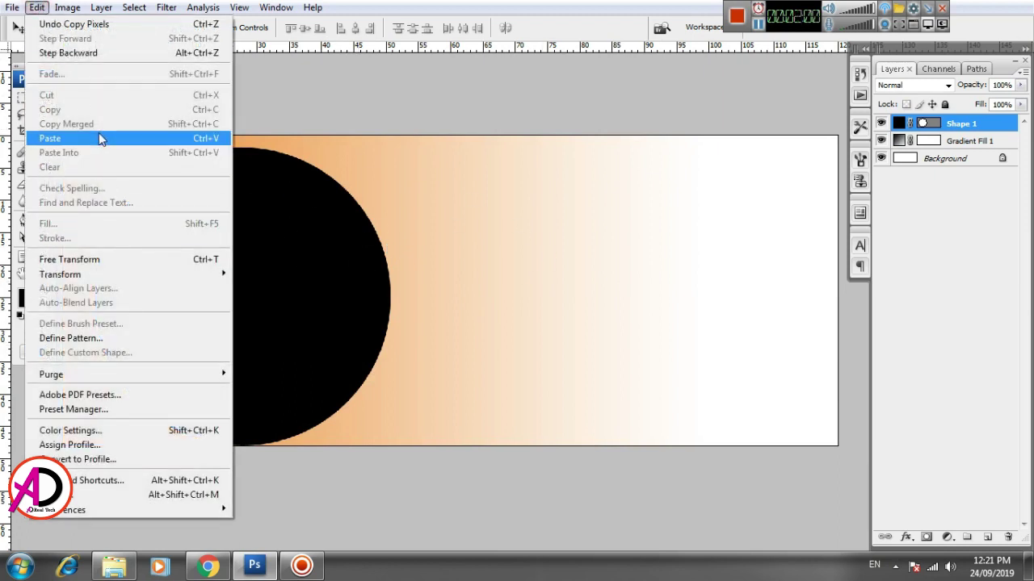
left_click(100, 137)
- Resize the pasted skyline photo with Free Transform and place it over the black circle
left_click_drag(462, 293, 522, 328)
key("ctrl+t")
left_click_drag(372, 229, 330, 322)
key("Return")
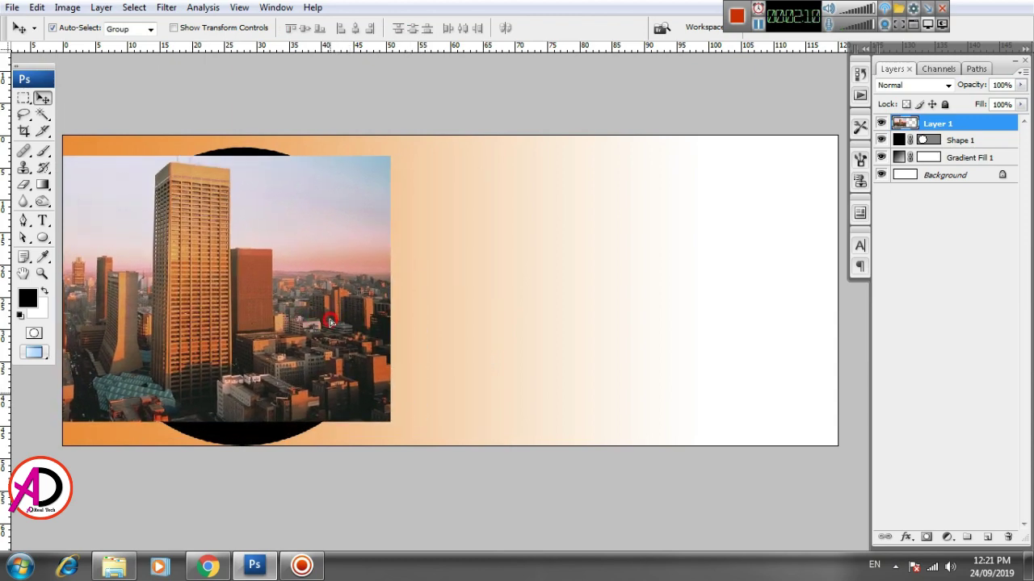
- Enlarge the skyline photo to 115.8% so it covers the circle, and clip it to the circle shape with a clipping mask
key("ctrl+t")
left_click_drag(394, 157, 430, 135)
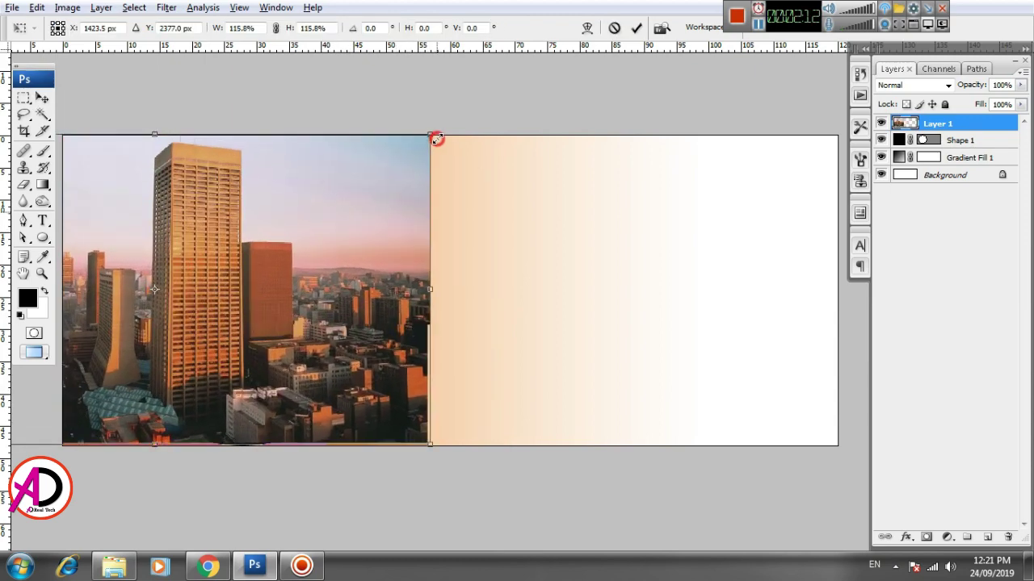
double_click(336, 227)
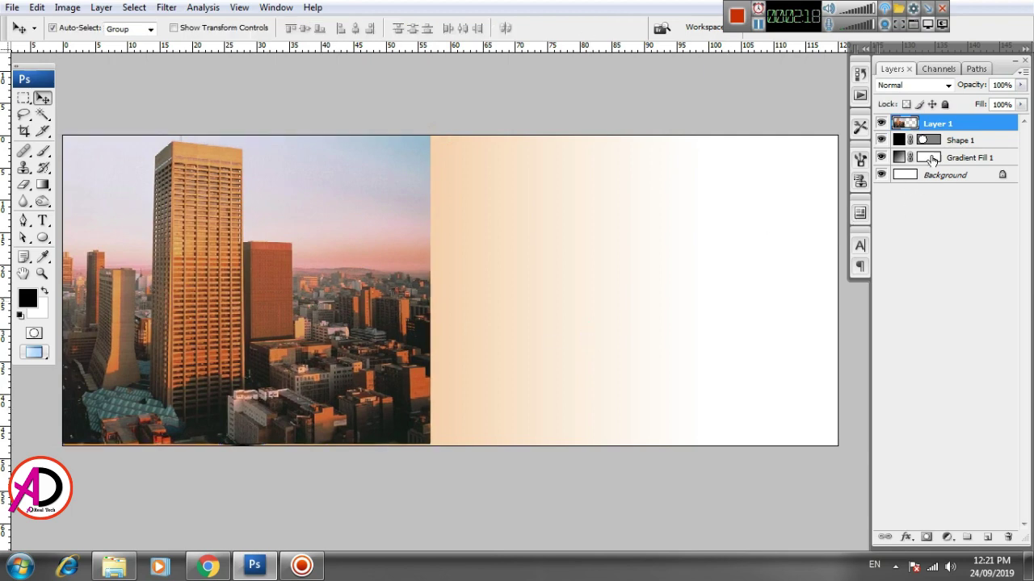
right_click(963, 128)
left_click(938, 284)
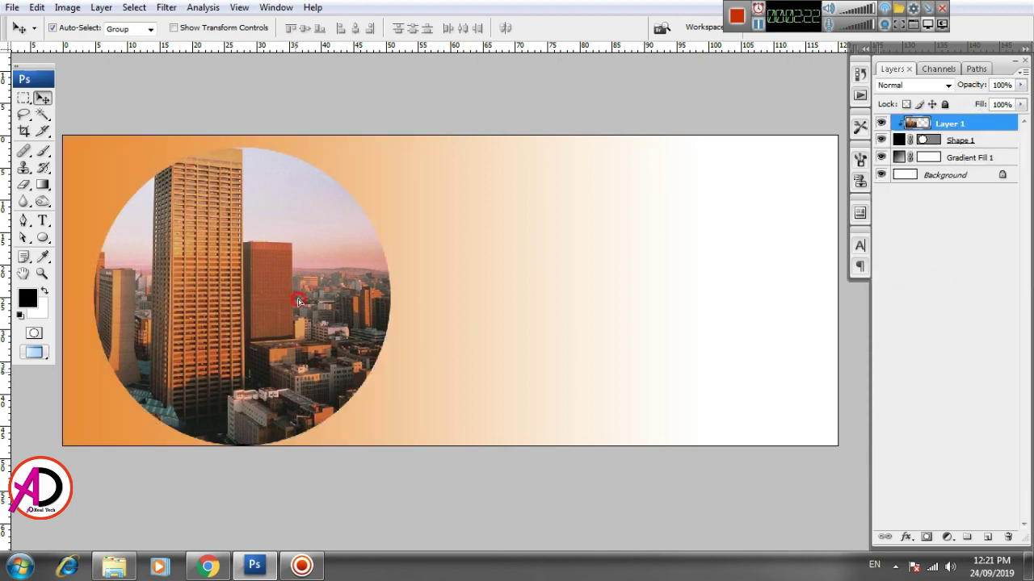
- Reposition the skyline photo inside its circle to centre the tall tower, and merge the photo layer with the circle shape layer
left_click_drag(298, 301, 347, 313)
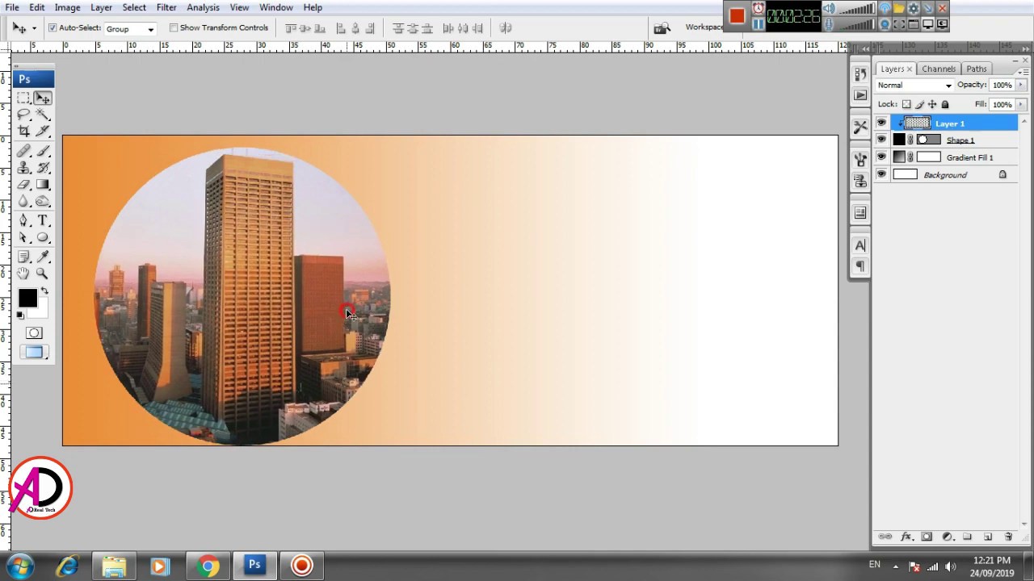
left_click(977, 141)
left_click(982, 129)
left_click(976, 142, "shift")
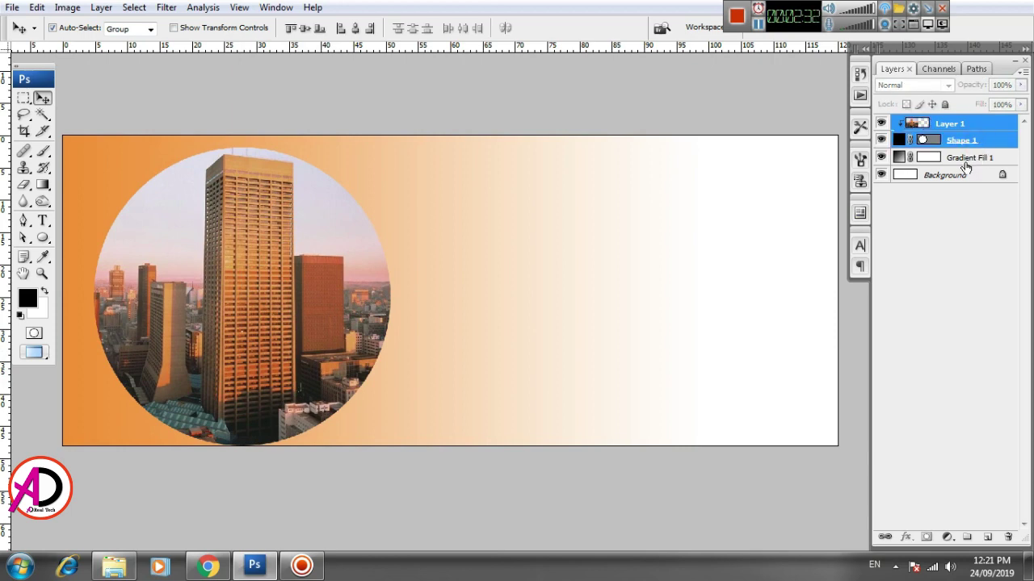
right_click(976, 140)
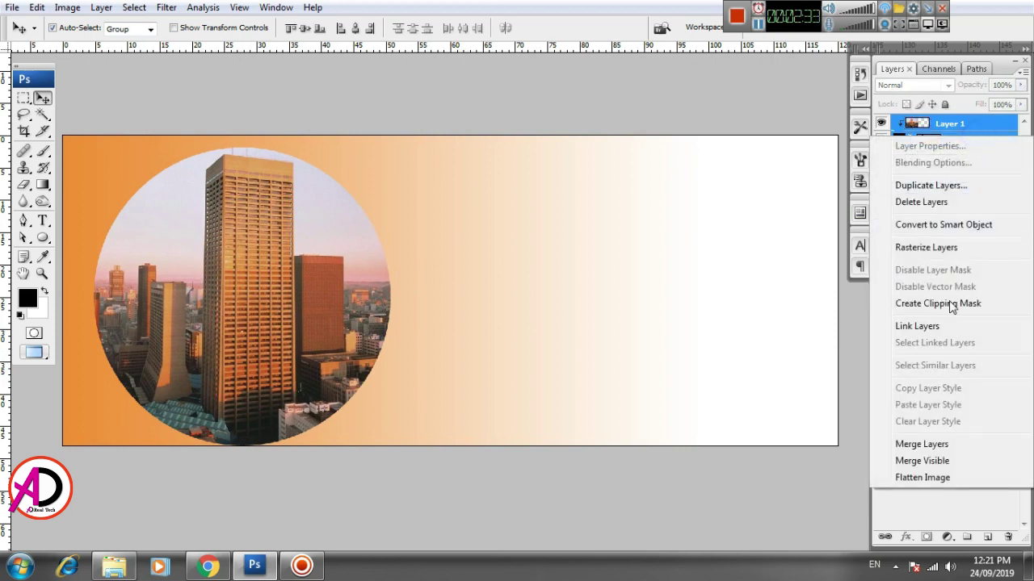
left_click(922, 445)
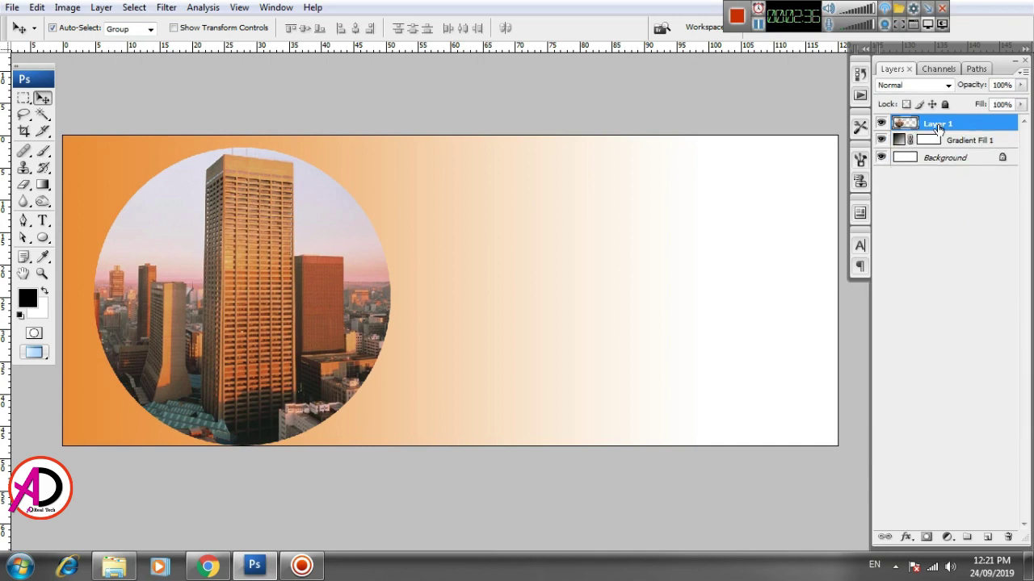
- Move the merged skyline circle partly past the banner's left edge and enlarge it to 113.5% width and 109.9% height with Free Transform
left_click_drag(310, 309, 234, 306)
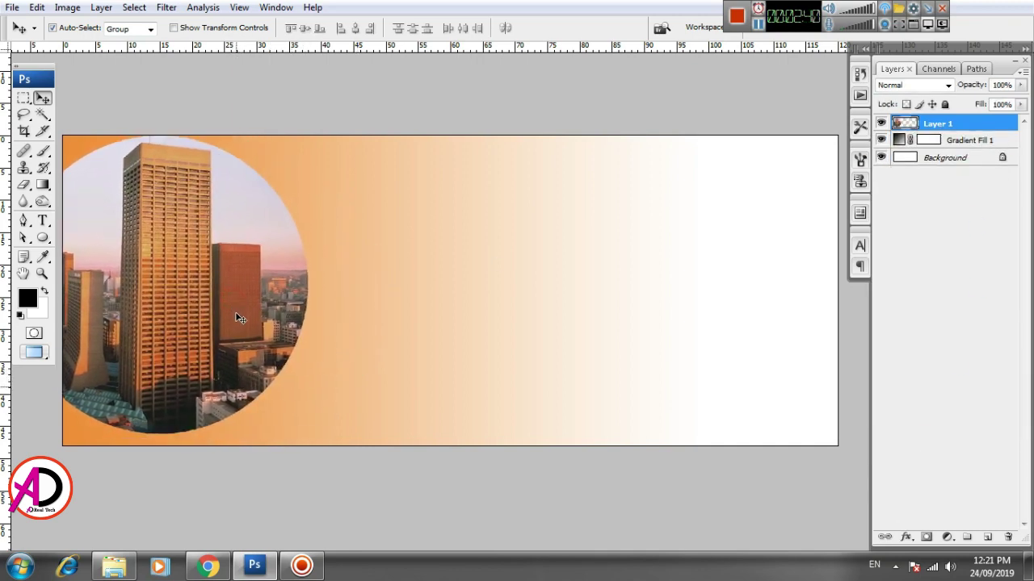
left_click_drag(395, 355, 472, 367)
key("ctrl+t")
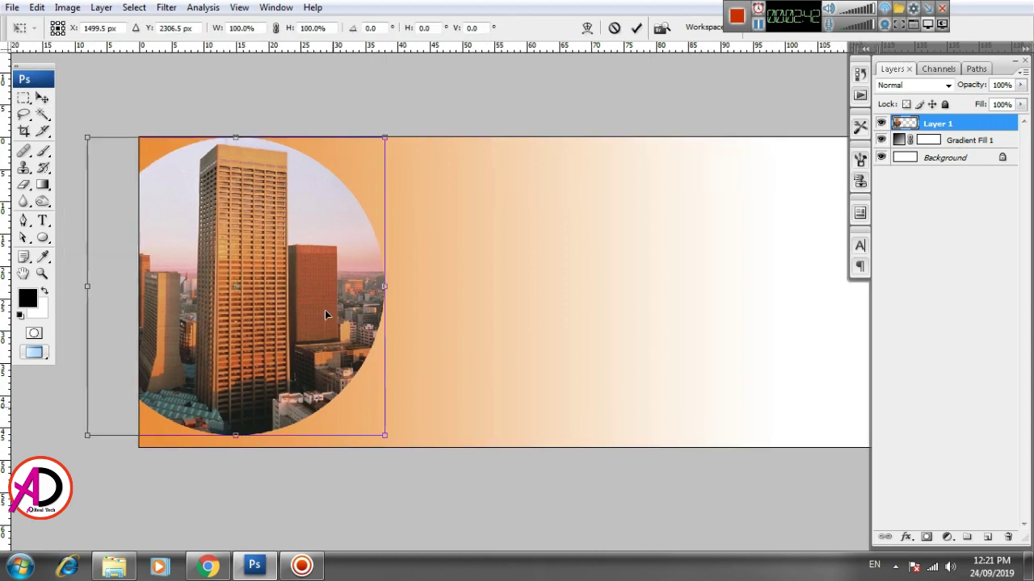
left_click_drag(385, 435, 425, 465)
left_click_drag(353, 376, 356, 369)
- Nudge the enlarged skyline circle upward and slightly left to centre it vertically on the banner, and apply the transform
key("Up")
key("Up")
key("Up")
key("Up")
key("Up")
key("Up")
key("Up")
key("Up")
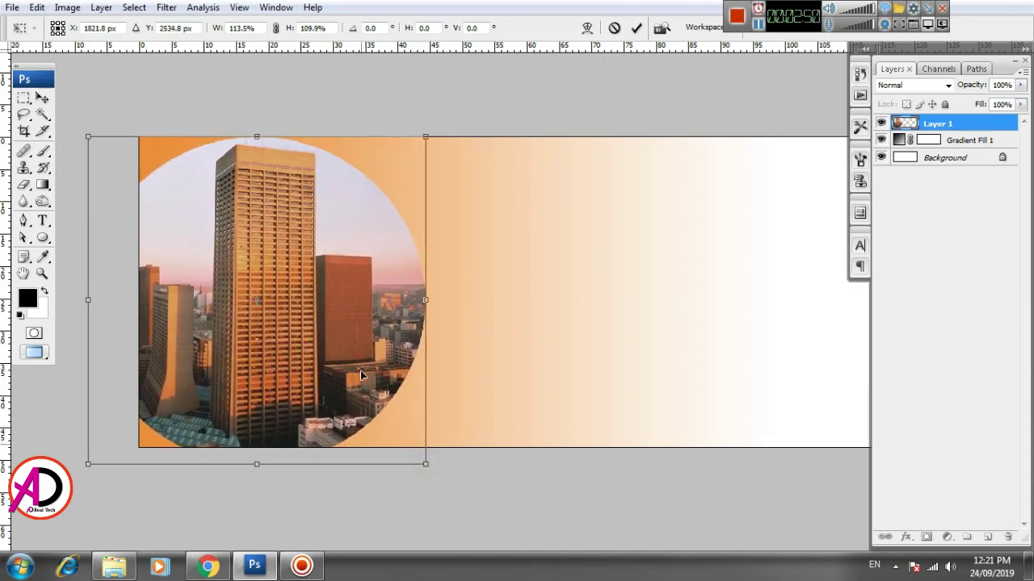
key("Up")
key("Up")
key("Up")
key("Up")
key("Up")
key("Up")
key("Up")
key("Up")
key("Up")
key("Up")
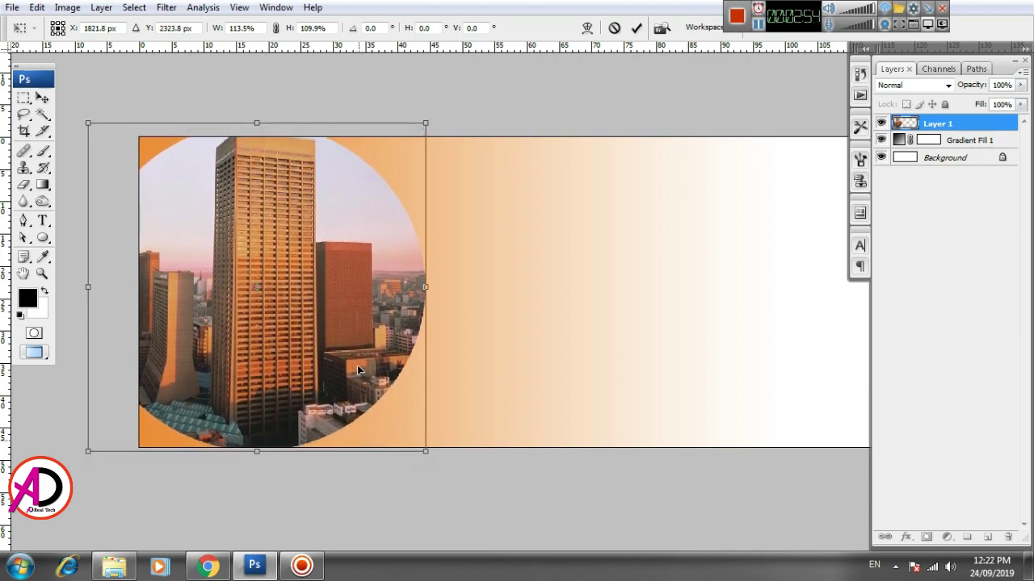
key("Left")
key("Left")
key("Return")
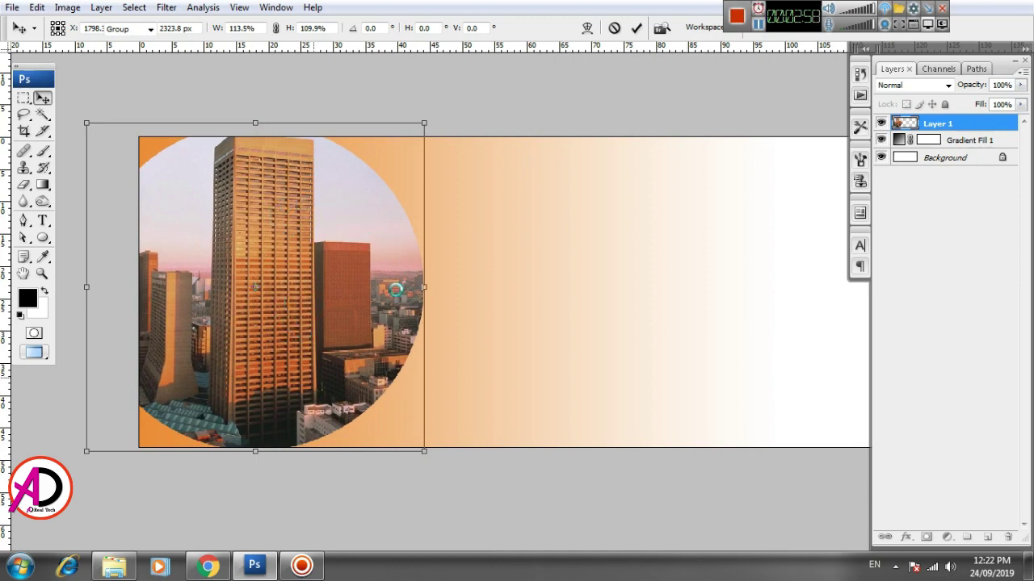
- Add a white stroke layer style to the skyline circle with a size of 80 px and the position set to Inside
left_click_drag(428, 348, 405, 360)
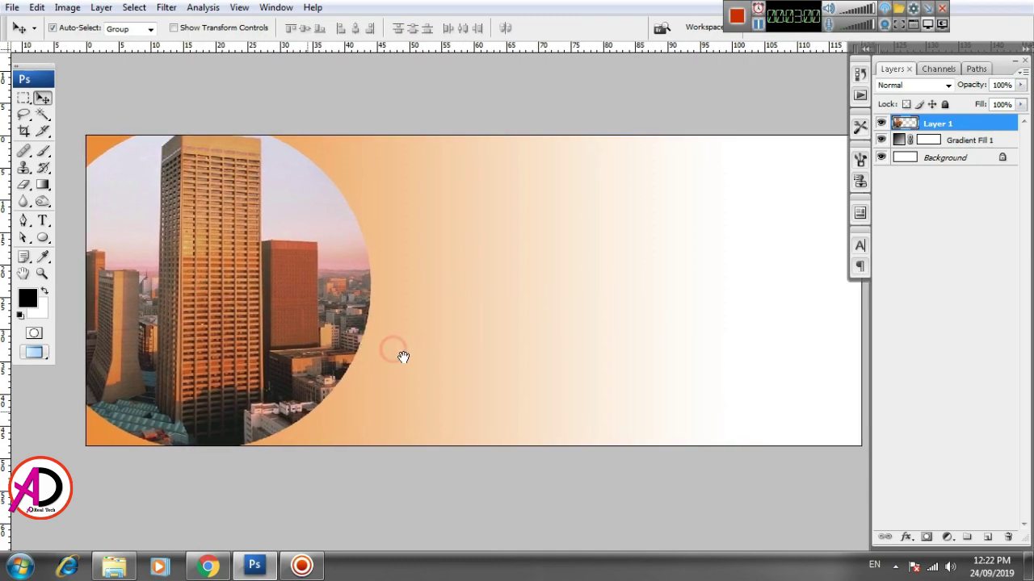
left_click(908, 538)
left_click(921, 525)
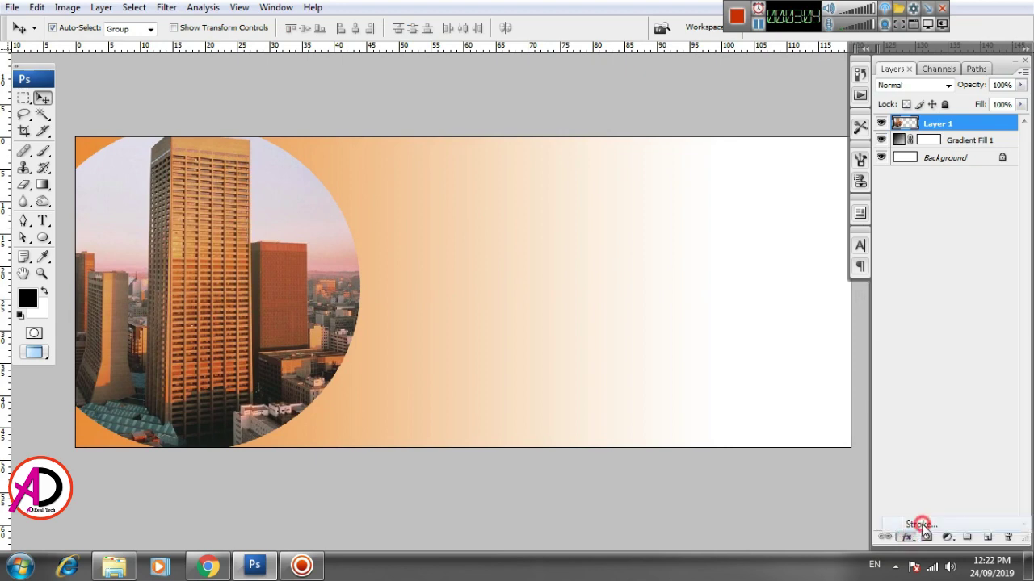
left_click(772, 247)
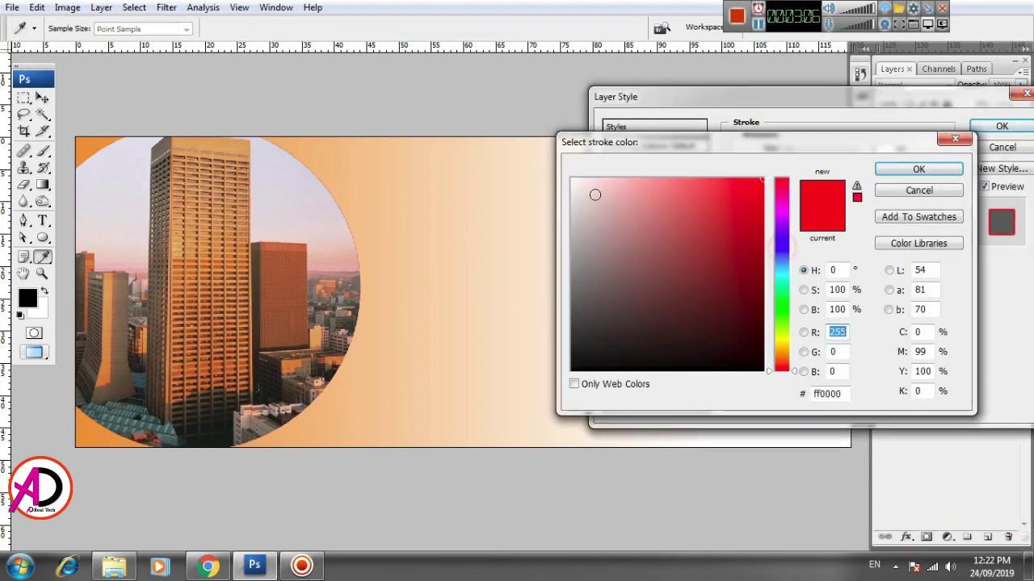
left_click_drag(591, 191, 538, 162)
left_click(919, 171)
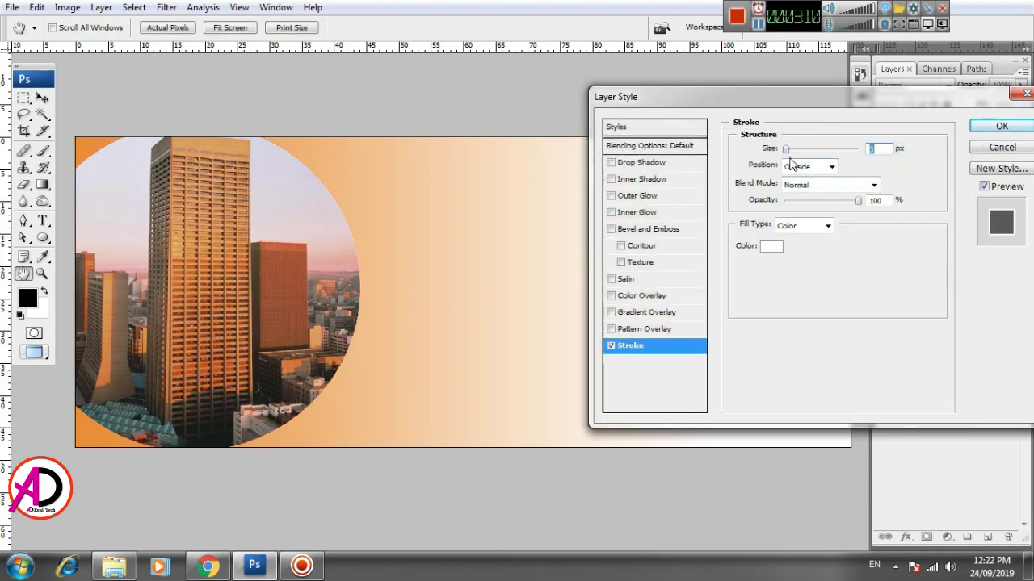
left_click_drag(790, 154, 812, 154)
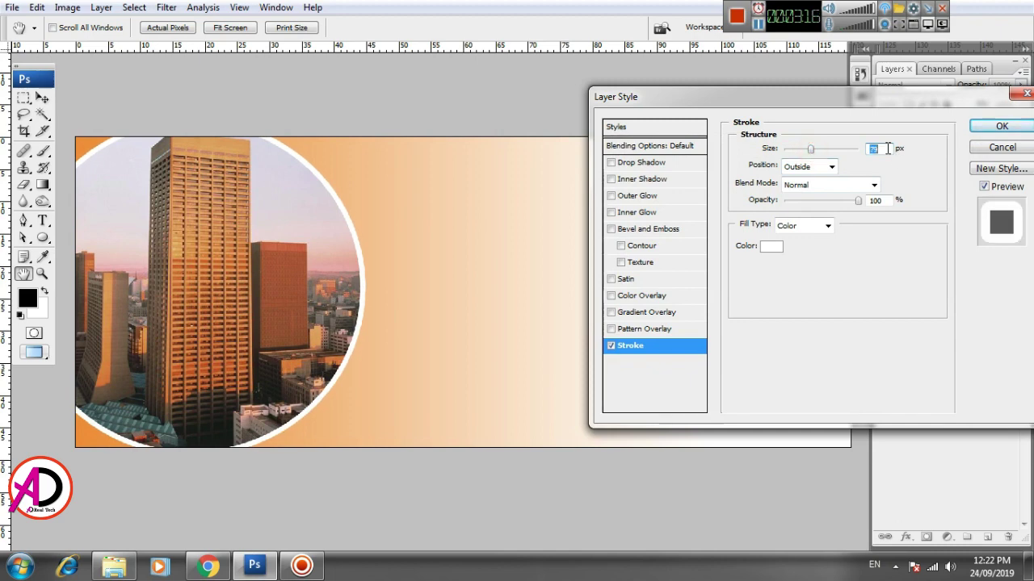
type("80")
left_click(810, 166)
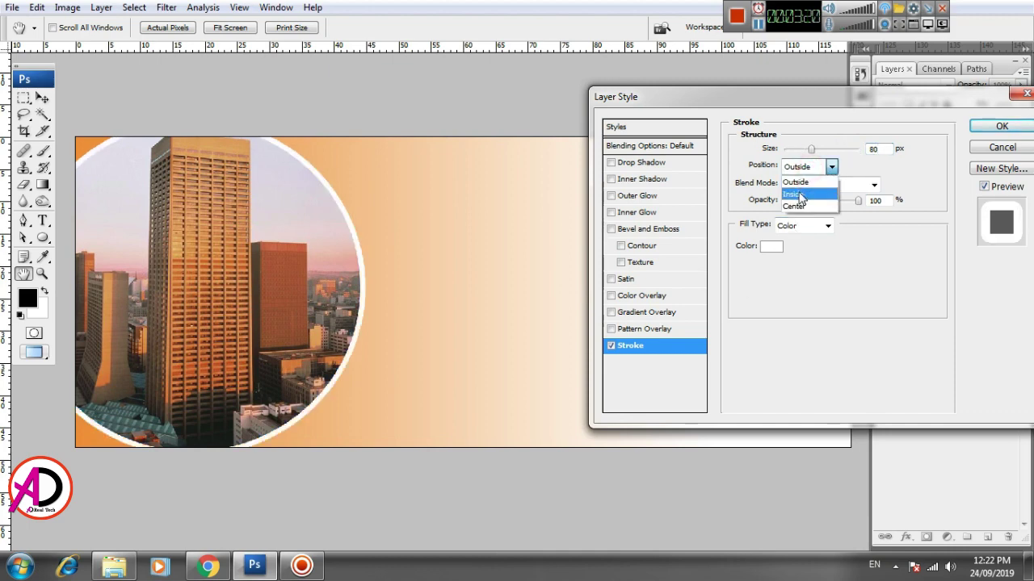
left_click(797, 189)
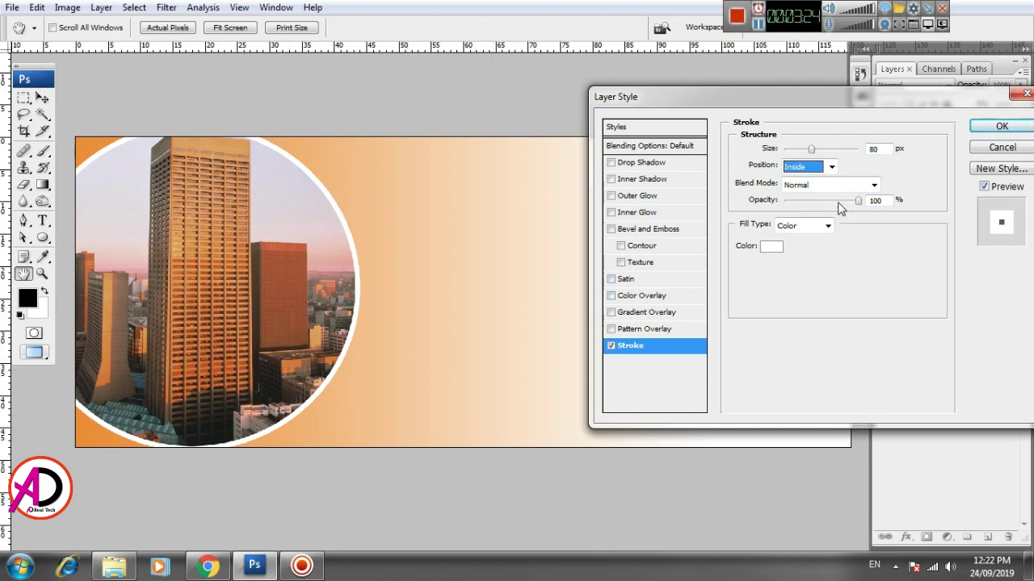
left_click(1001, 129)
- Draw a black circle about half the banner's height to the right of the skyline circle with the Ellipse tool
key("v")
mouse_move(448, 341)
left_mouse_down()
mouse_move(549, 365)
mouse_move(458, 346)
left_mouse_up()
left_click_drag(477, 390, 468, 393)
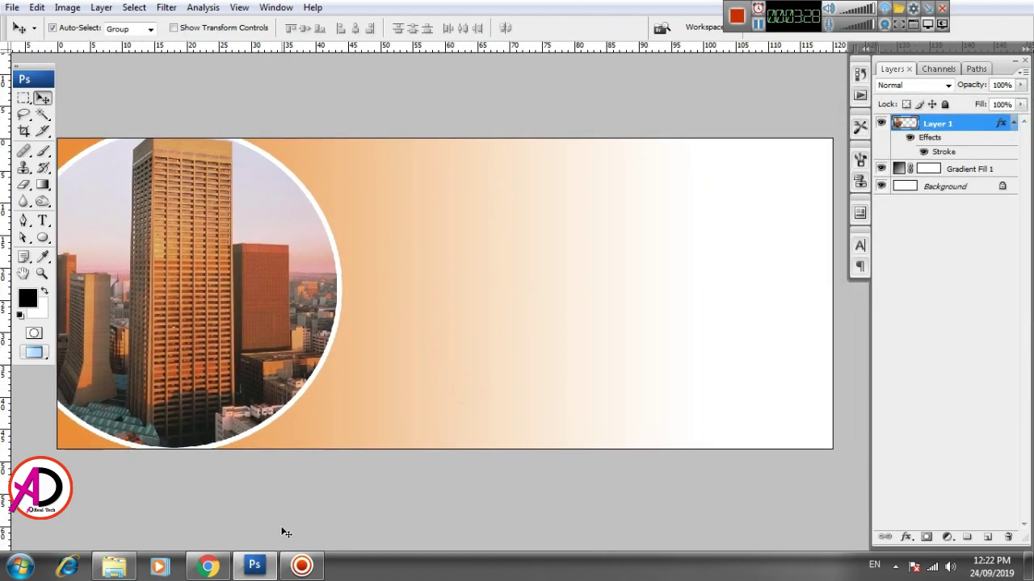
left_click(43, 238)
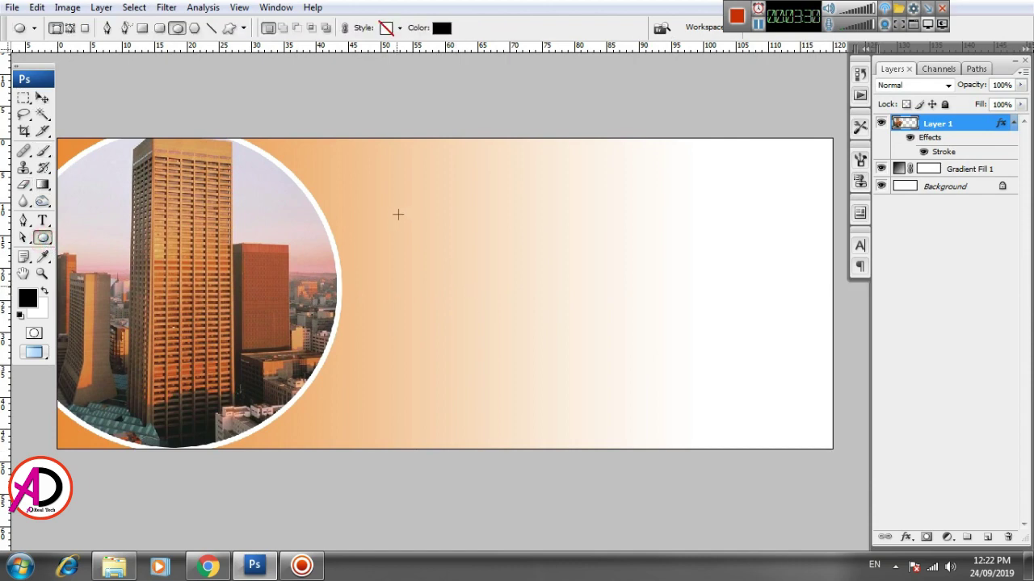
mouse_move(394, 214)
left_mouse_down()
mouse_move(576, 372)
mouse_move(597, 369)
left_mouse_up()
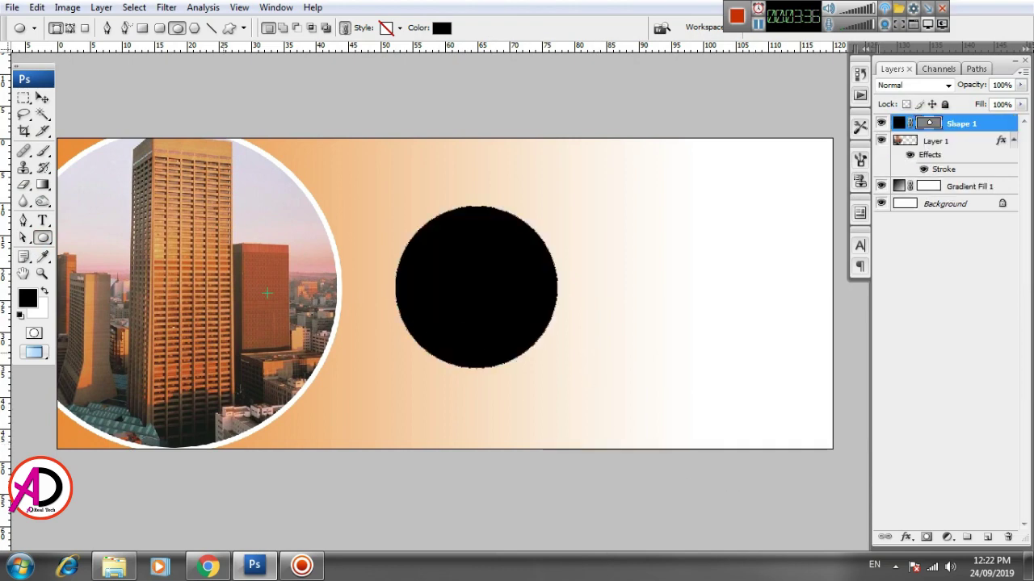
key("v")
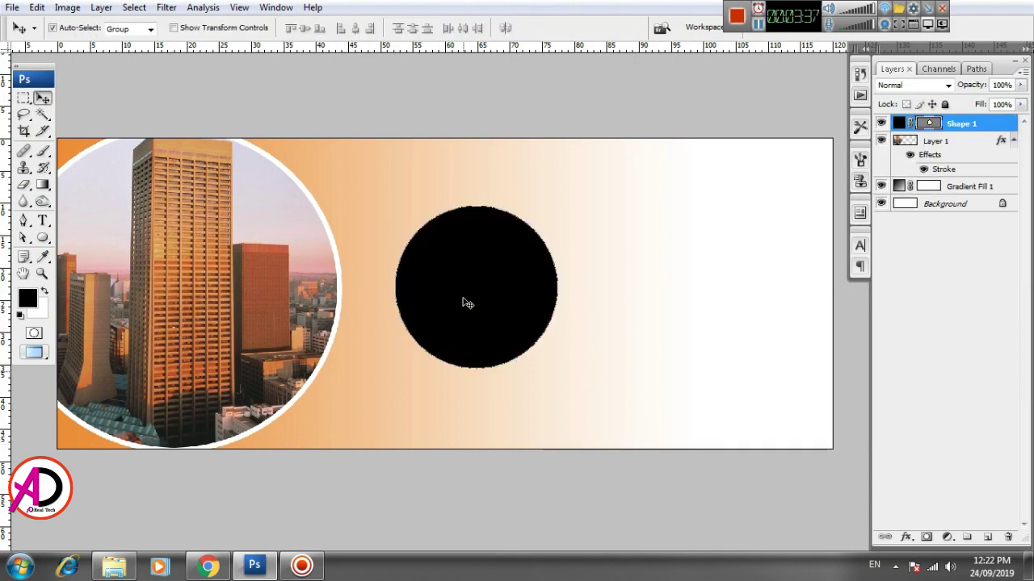
left_click(613, 316)
- Open the Laptop-and-hands-700x400 image from New folder (2) in Photoshop
left_click(113, 565)
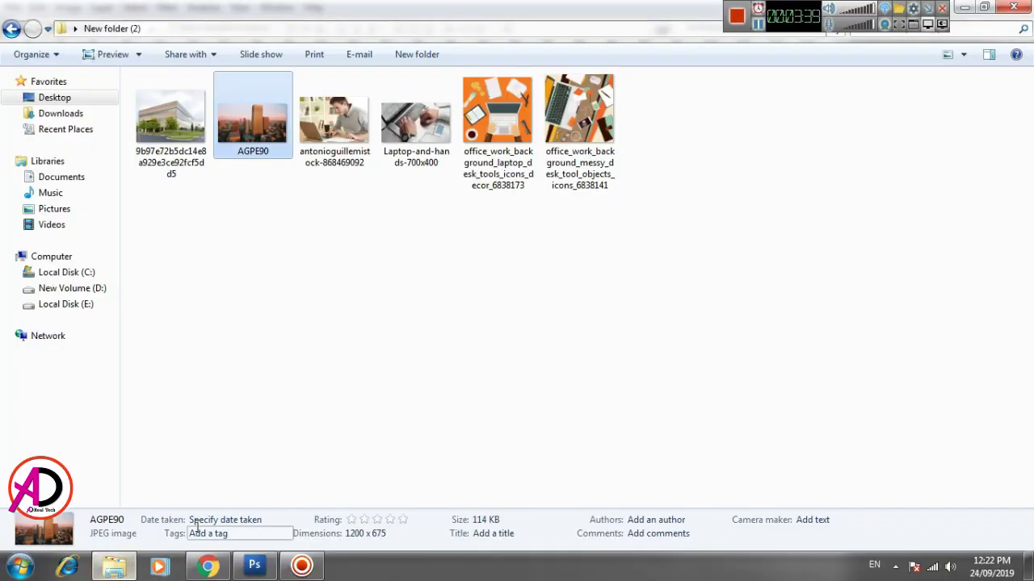
left_click(406, 406)
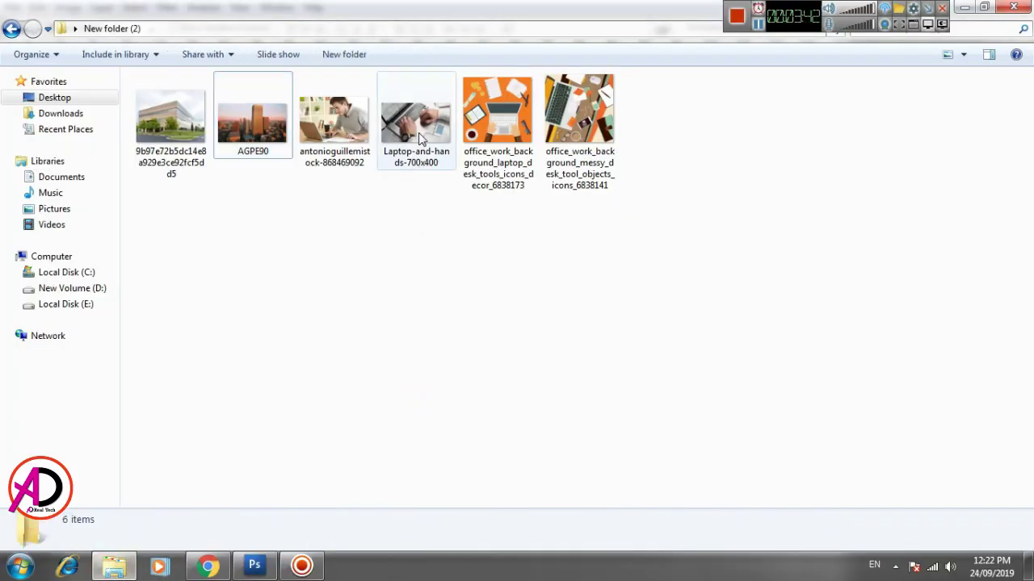
left_click_drag(420, 136, 477, 319)
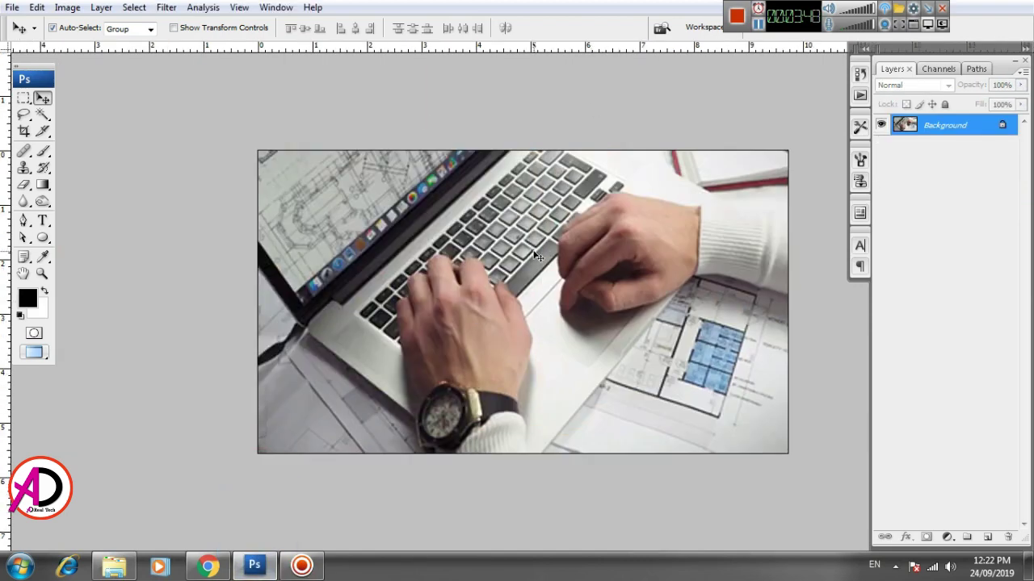
- Copy the entire laptop photo and paste it into the banner document above the black circle's layer
key("ctrl+a")
key("ctrl+Tab")
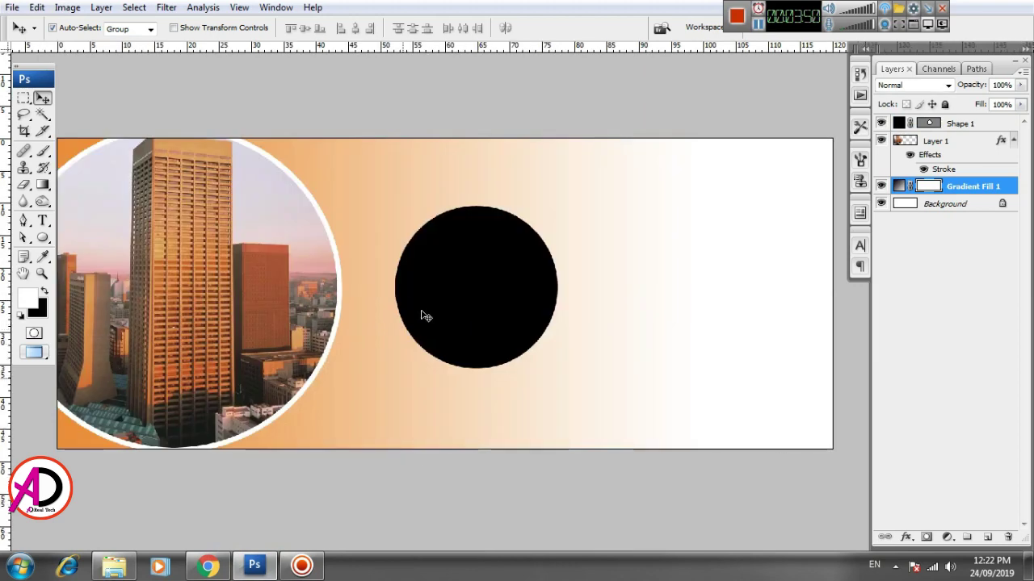
left_click(483, 287)
key("x")
key("ctrl+v")
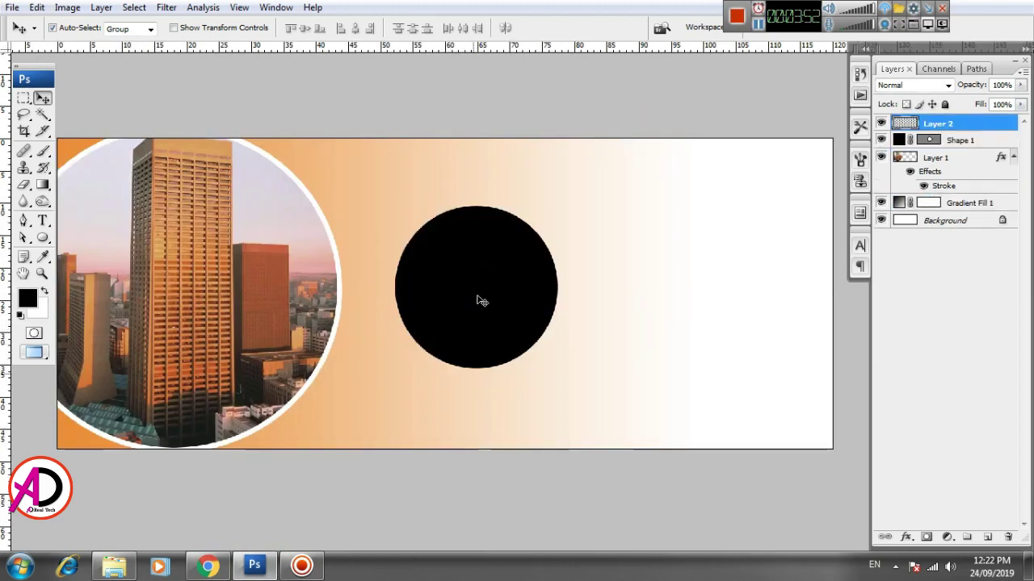
- Enlarge the laptop photo over the black circle with Free Transform and clip it to the circle with a clipping mask
key("ctrl+t")
left_click_drag(471, 282, 612, 231)
left_click_drag(501, 279, 533, 273)
key("Return")
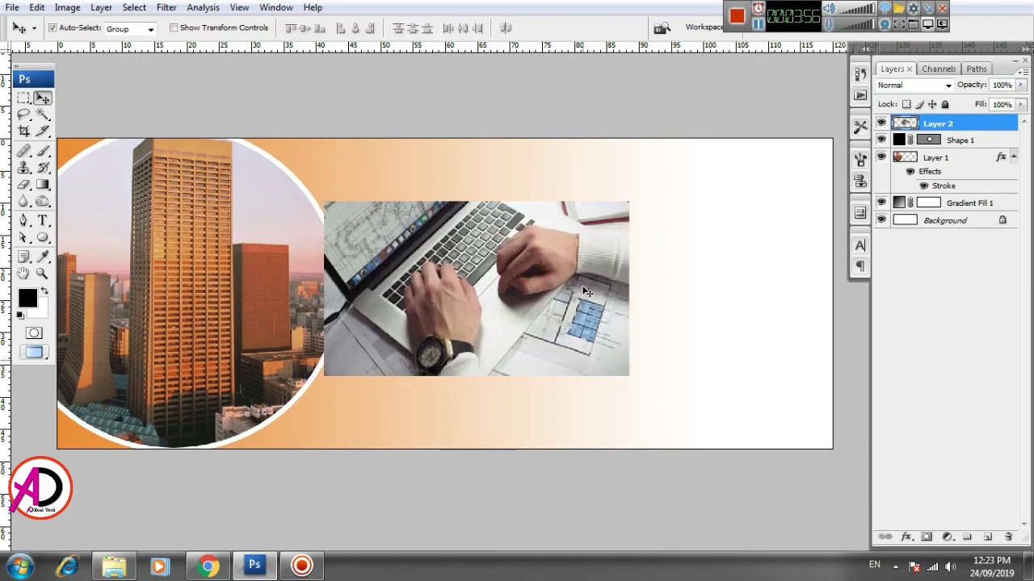
right_click(975, 130)
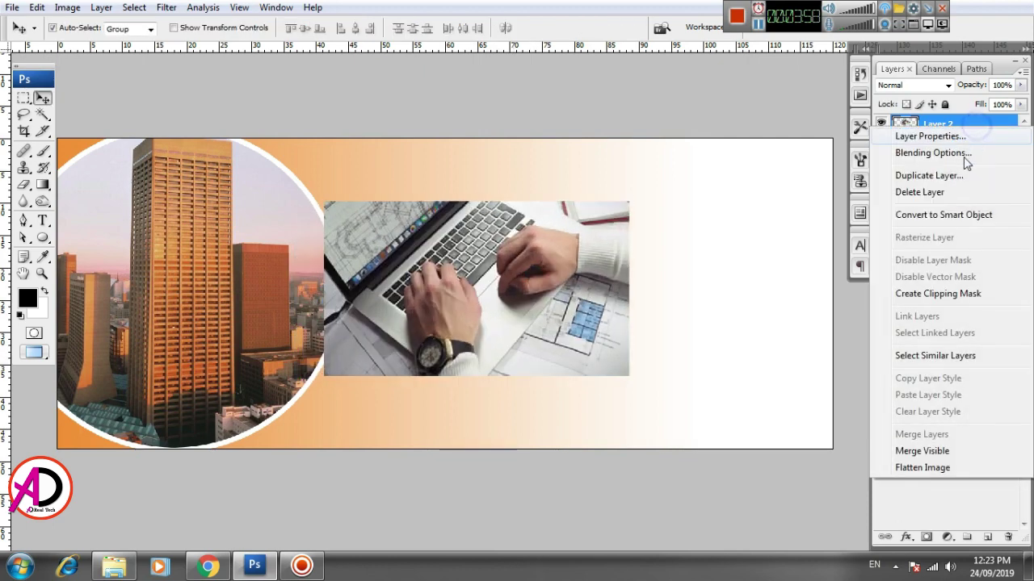
left_click(934, 294)
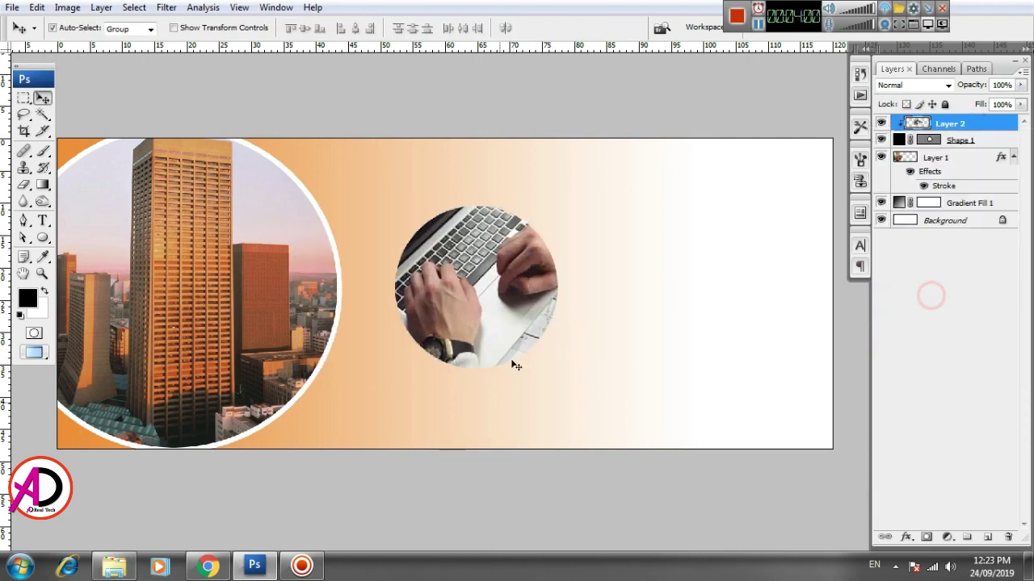
- Merge the laptop photo with its circle shape and move the merged circle up and left, closer to the skyline circle
left_click(976, 144, "shift")
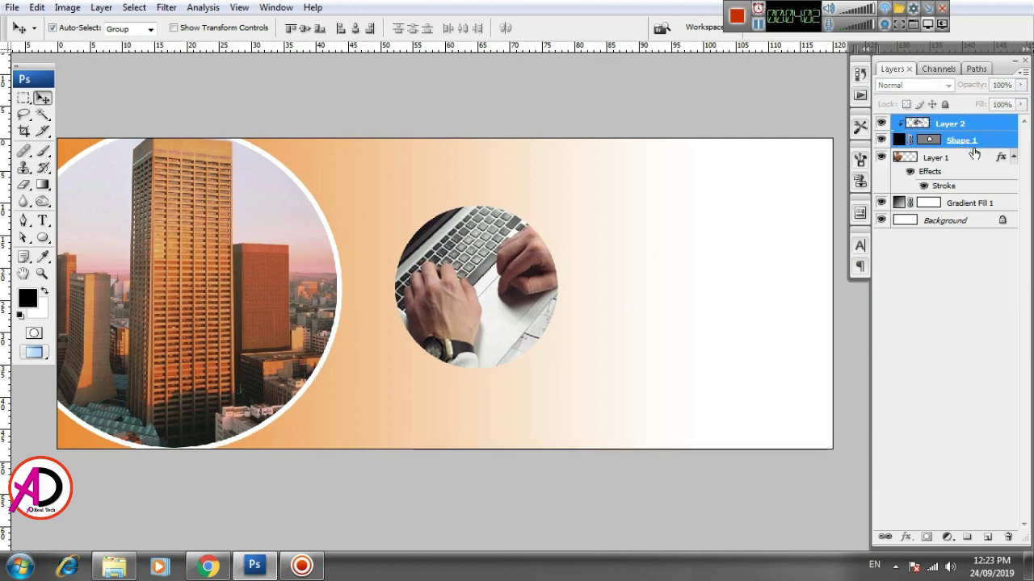
key("ctrl+e")
left_click_drag(509, 289, 471, 262)
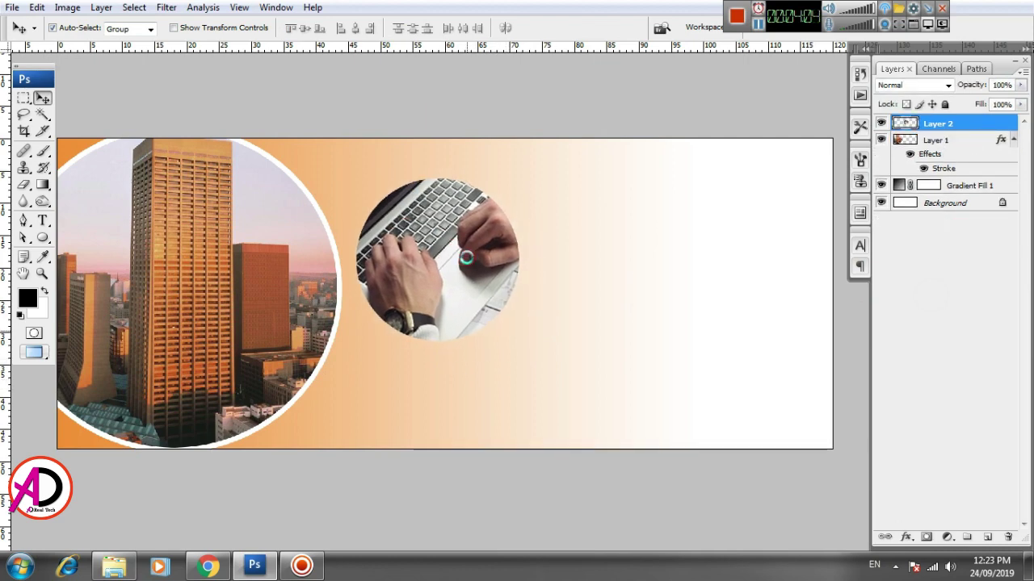
- Add an 80 px white stroke positioned Inside to the circular laptop photo
left_click(906, 537)
left_click(896, 526)
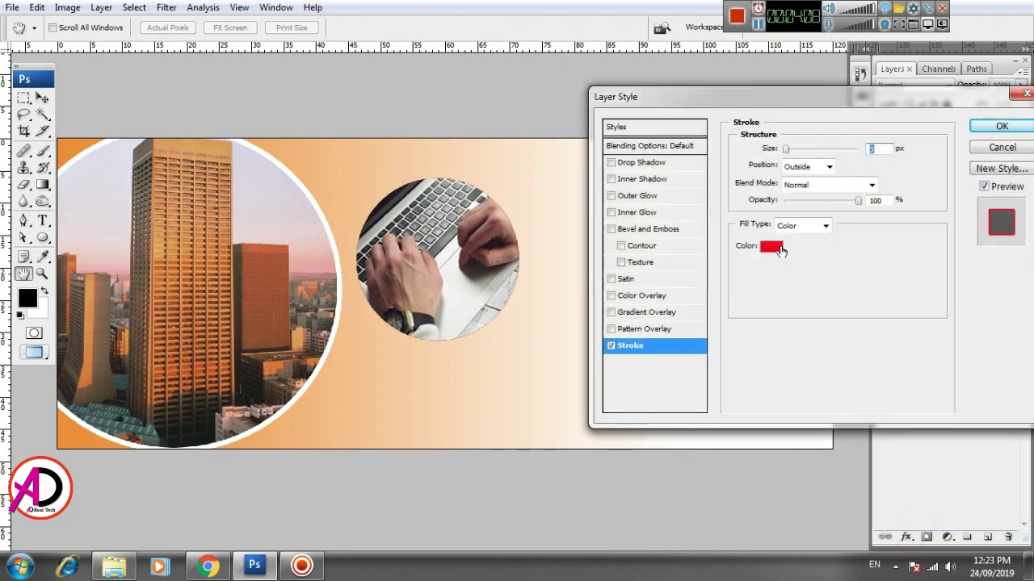
left_click(774, 247)
left_click(509, 167)
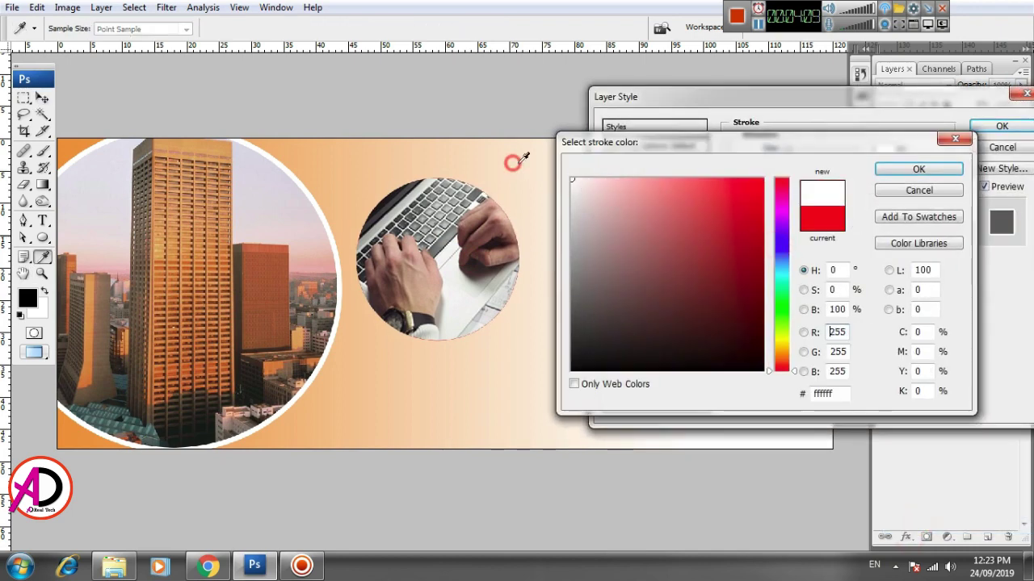
left_click(888, 169)
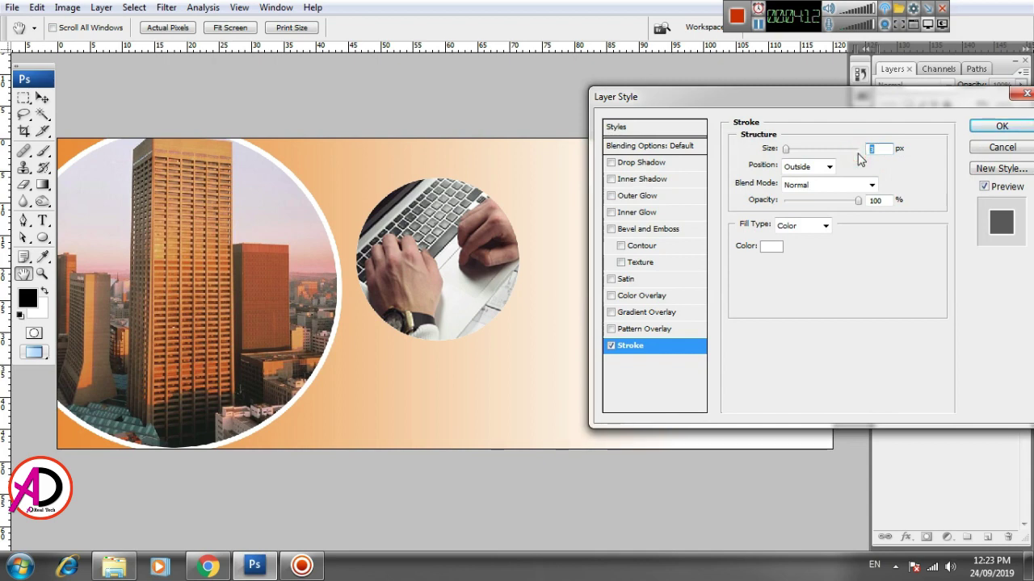
type("80")
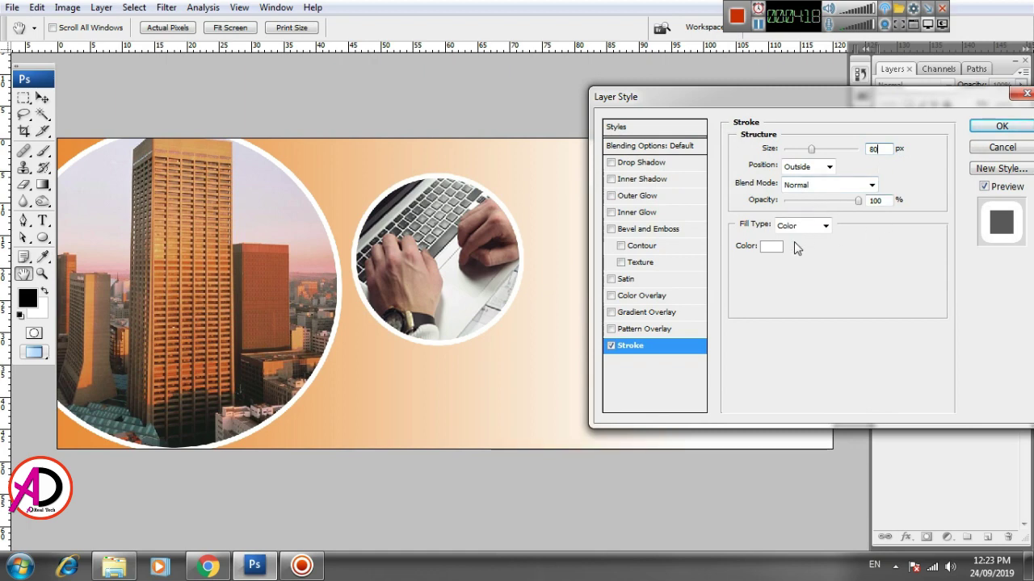
left_click(807, 167)
left_click(804, 194)
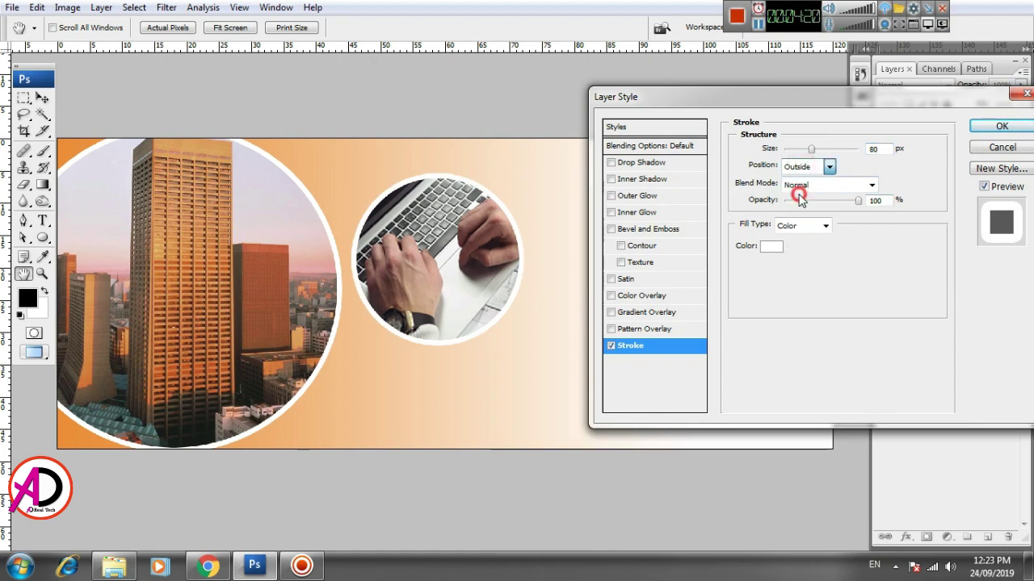
left_click(990, 127)
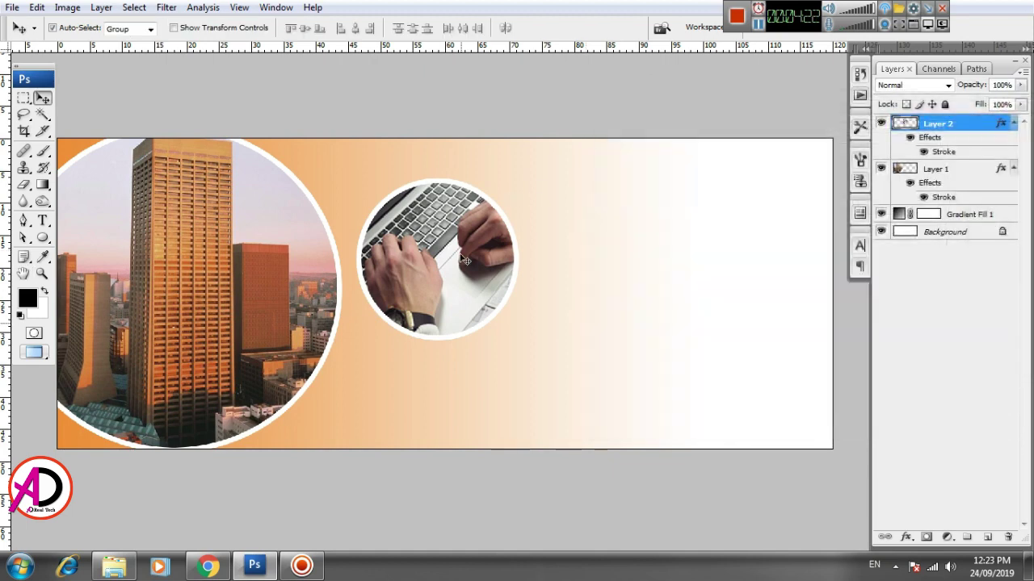
- Move the laptop circle onto the skyline circle's upper-right edge and scale it proportionally to 86% with Free Transform
left_click_drag(462, 242, 394, 226)
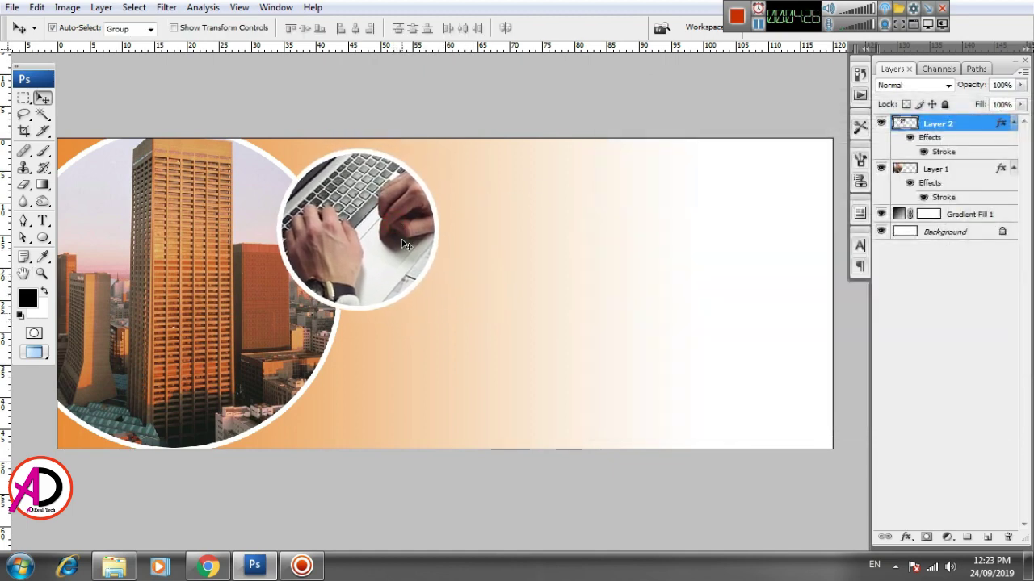
key("ctrl+t")
left_click_drag(444, 148, 431, 161)
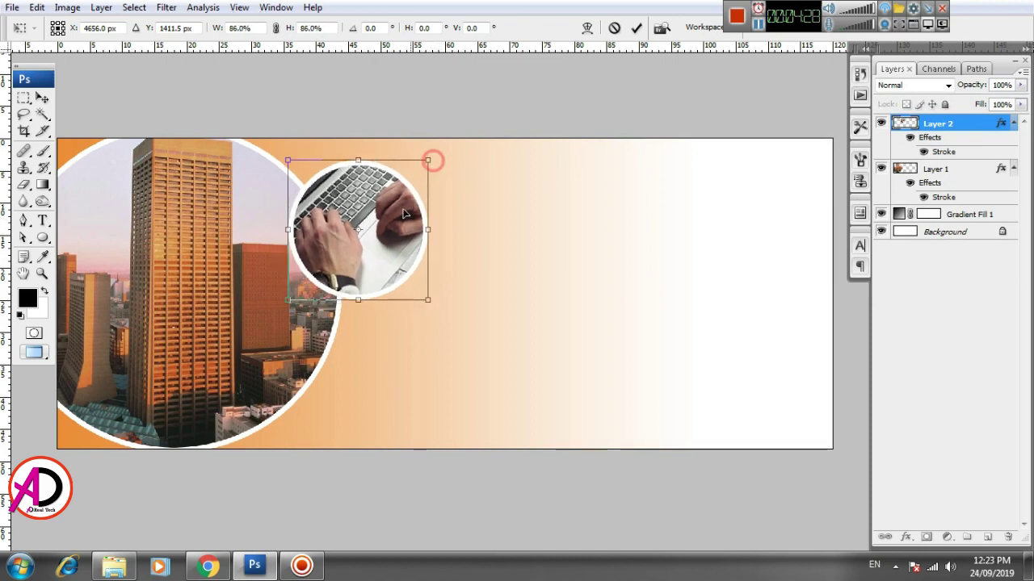
key("Return")
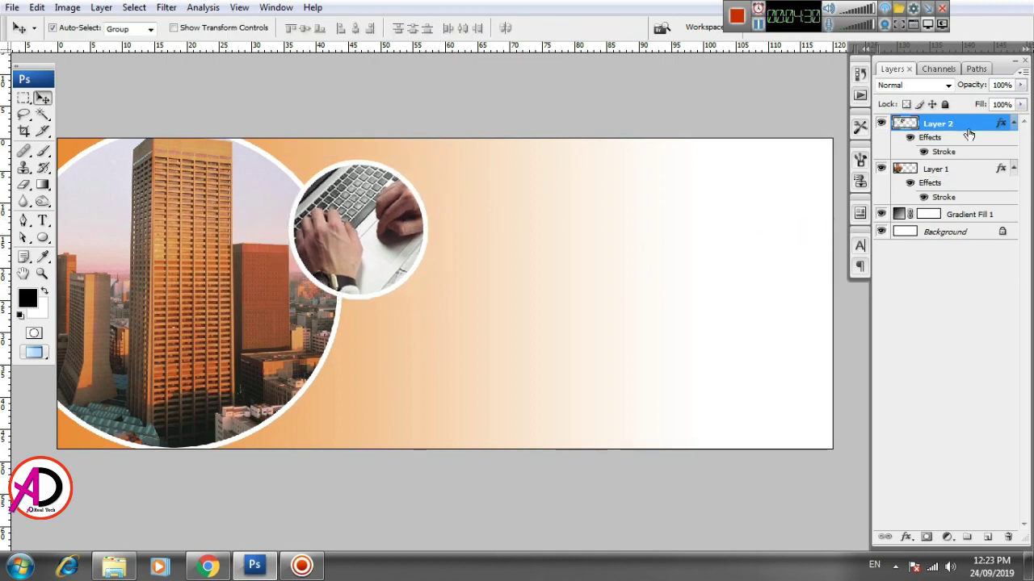
- Place the laptop circle's layer beneath the skyline layer and adjust its position so it peeks out at the skyline circle's upper right
left_click_drag(973, 126, 972, 198)
left_click_drag(402, 211, 412, 197)
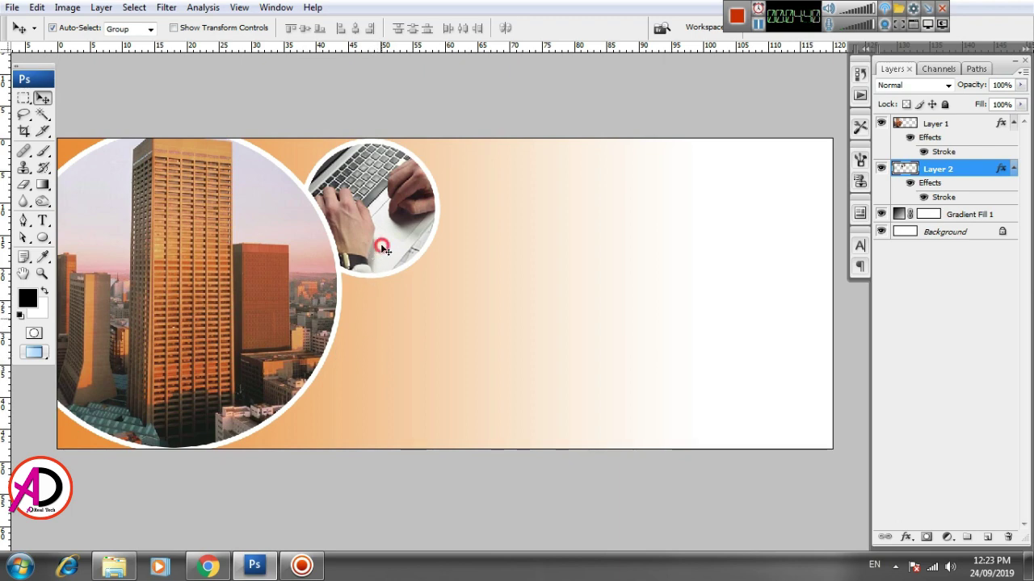
left_click_drag(386, 249, 389, 259)
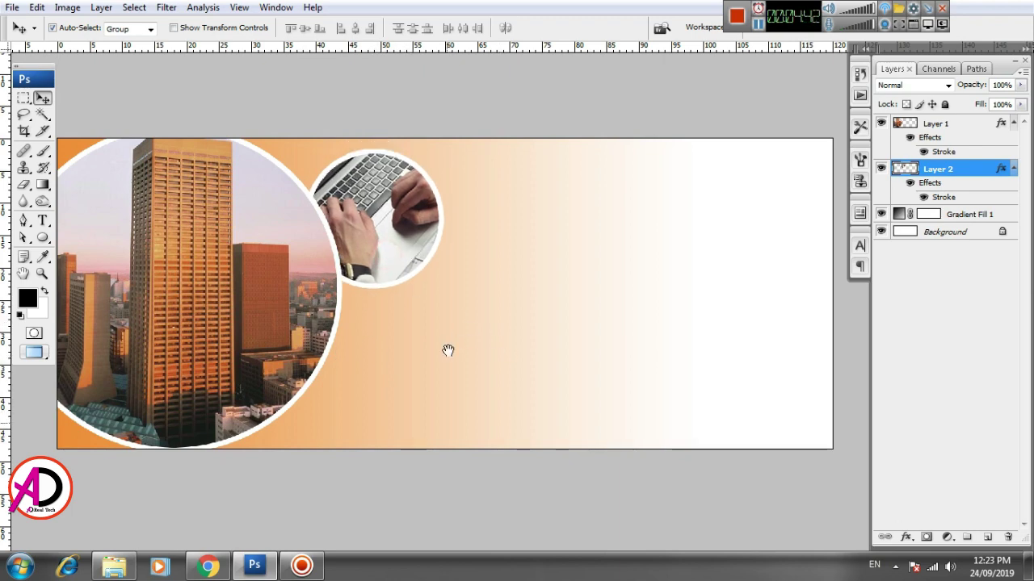
- Open the photo of the man working at a laptop from New folder (2) in Photoshop
left_click_drag(452, 349, 460, 346)
left_click(121, 568)
left_click(538, 374)
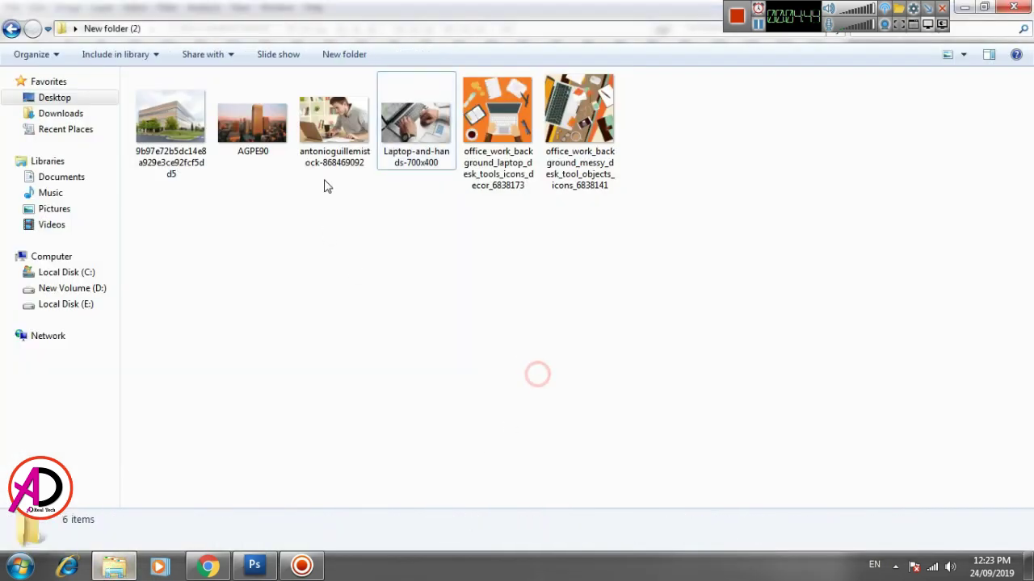
left_click_drag(332, 139, 498, 283)
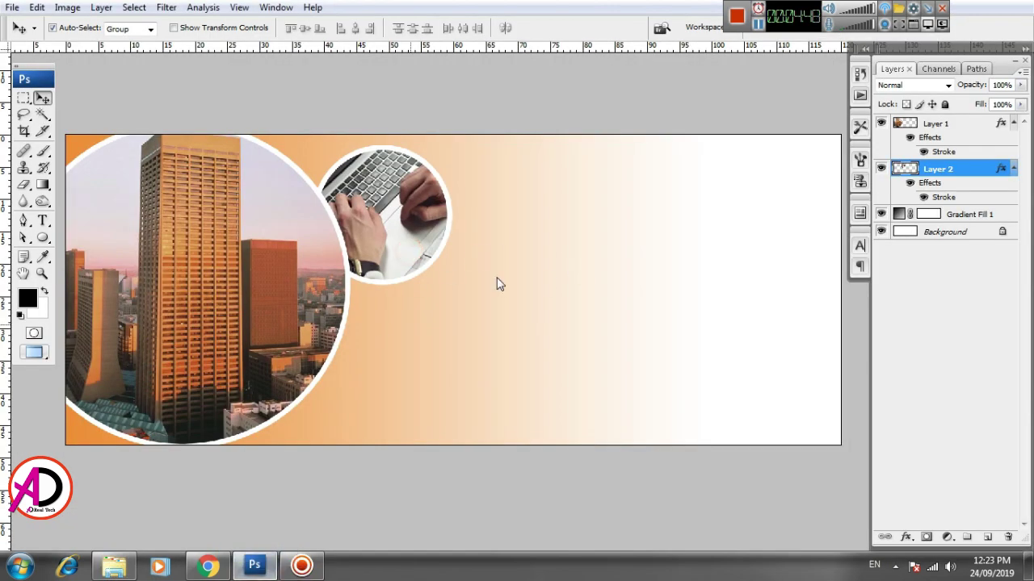
key("ctrl+Tab")
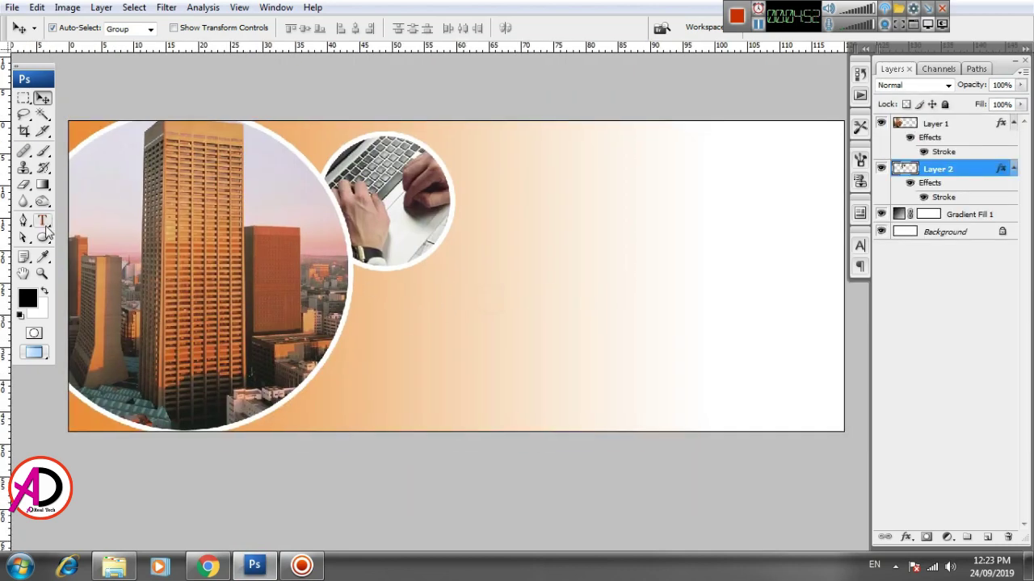
- Draw a large black circle with the Ellipse tool and move it below the laptop circle, beside the skyline circle
left_click(43, 237)
left_click_drag(254, 172, 513, 387)
left_click(43, 97)
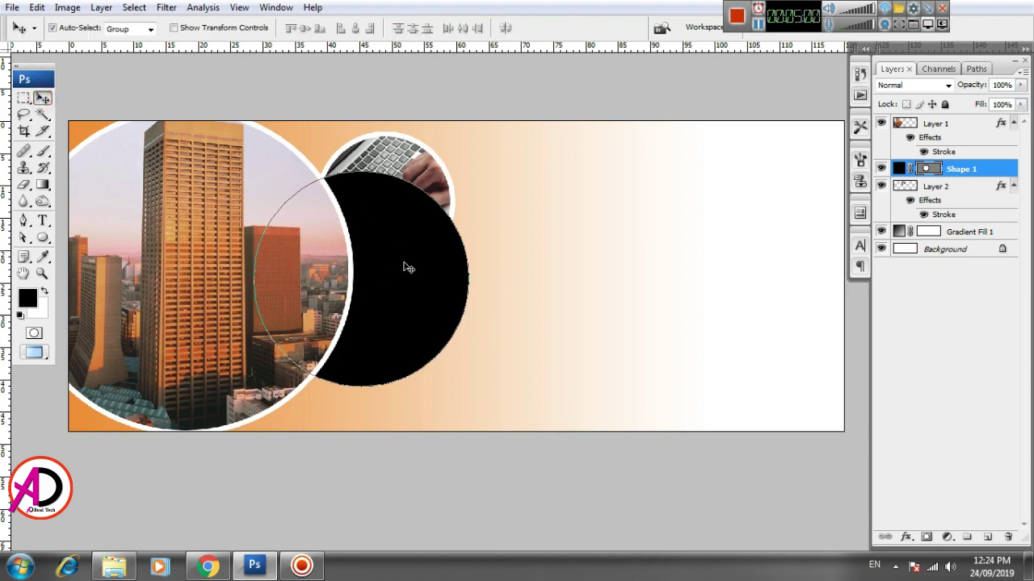
left_click_drag(406, 267, 492, 324)
left_click(712, 298)
left_click(496, 318)
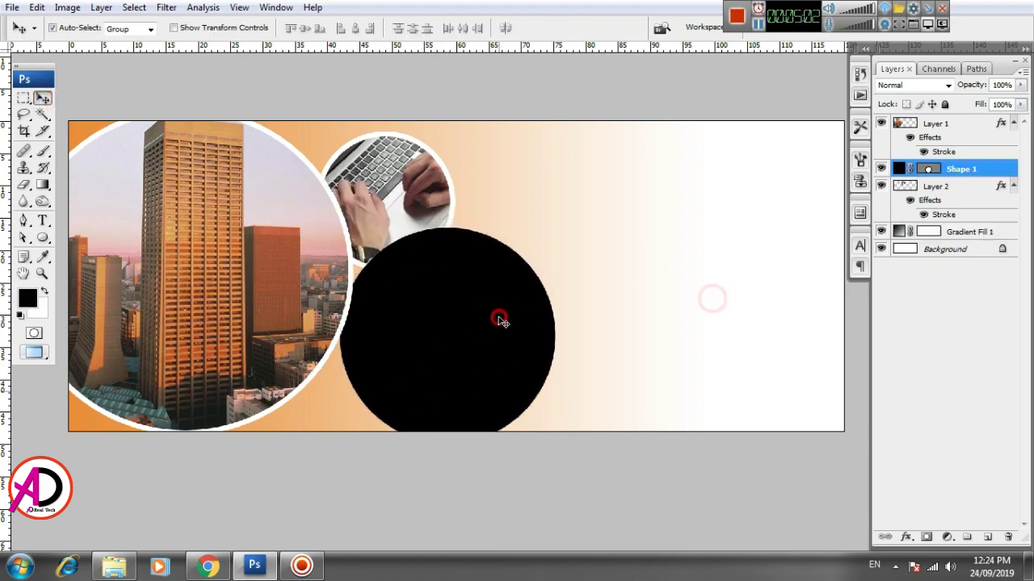
- Bring the black circle's layer above all others and move the circle to overlap the skyline circle's lower-right edge
left_click_drag(970, 168, 978, 113)
left_click_drag(517, 314, 416, 294)
left_click(595, 295)
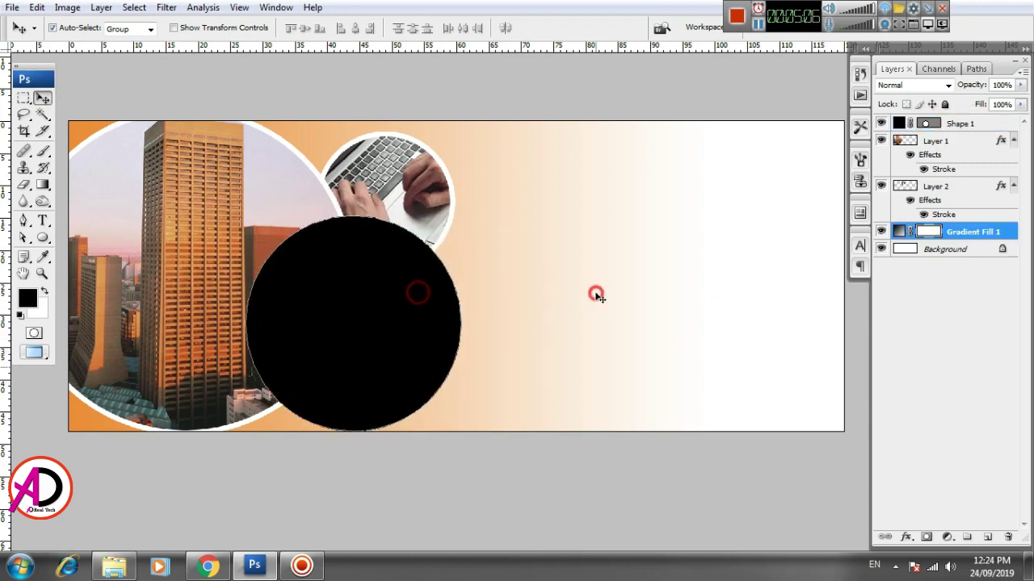
left_click(364, 293)
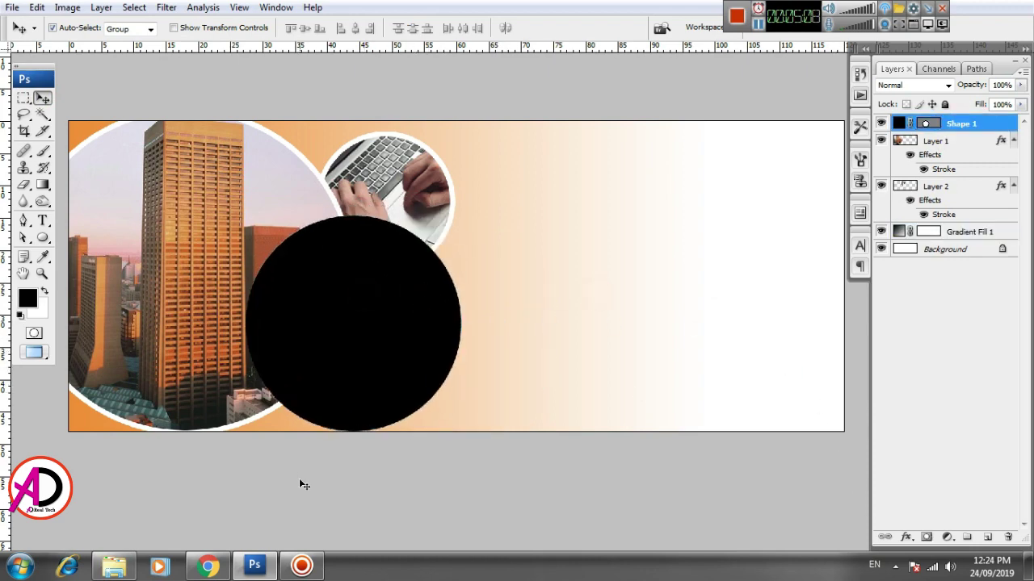
- Copy the entire photo of the man at the laptop and paste it into the banner above the black circle's layer
key("ctrl+Tab")
key("ctrl+Tab")
key("ctrl+Tab")
key("ctrl+Tab")
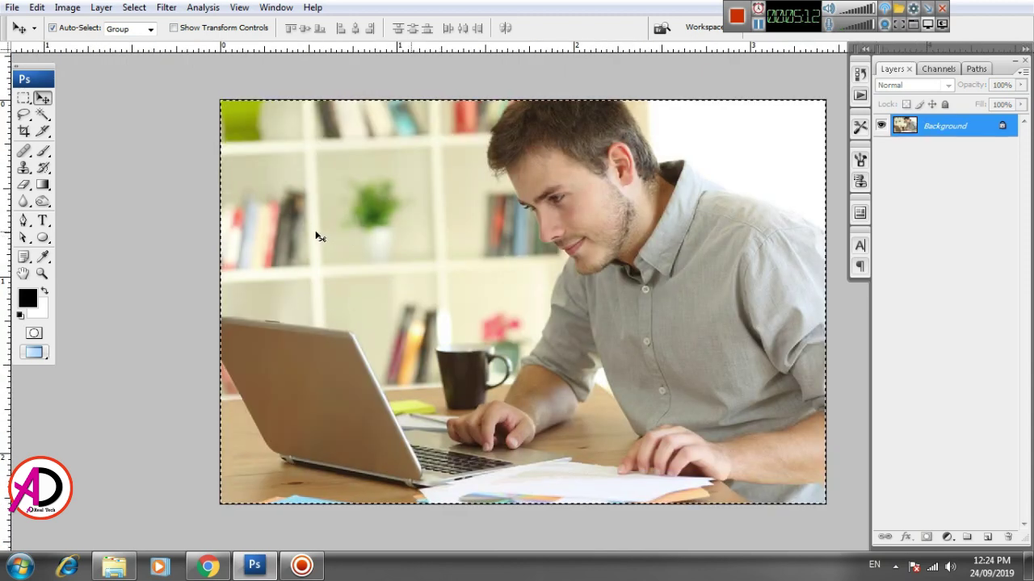
key("ctrl+Tab")
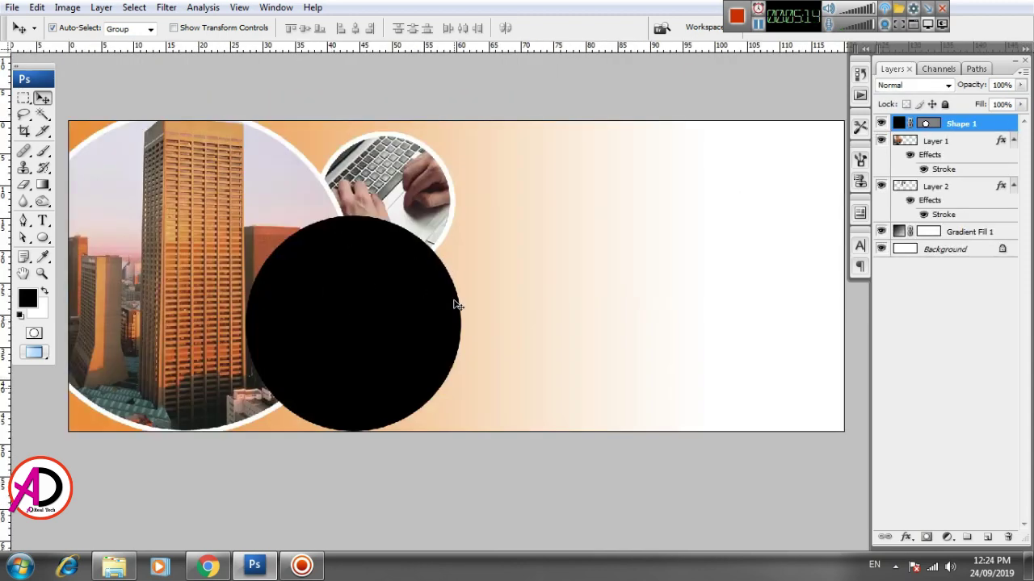
key("ctrl+v")
left_click_drag(458, 275, 519, 377)
- Enlarge the man's photo proportionally to 424.4% with Free Transform and position it to cover the black circle
key("ctrl+t")
left_click_drag(415, 278, 396, 325)
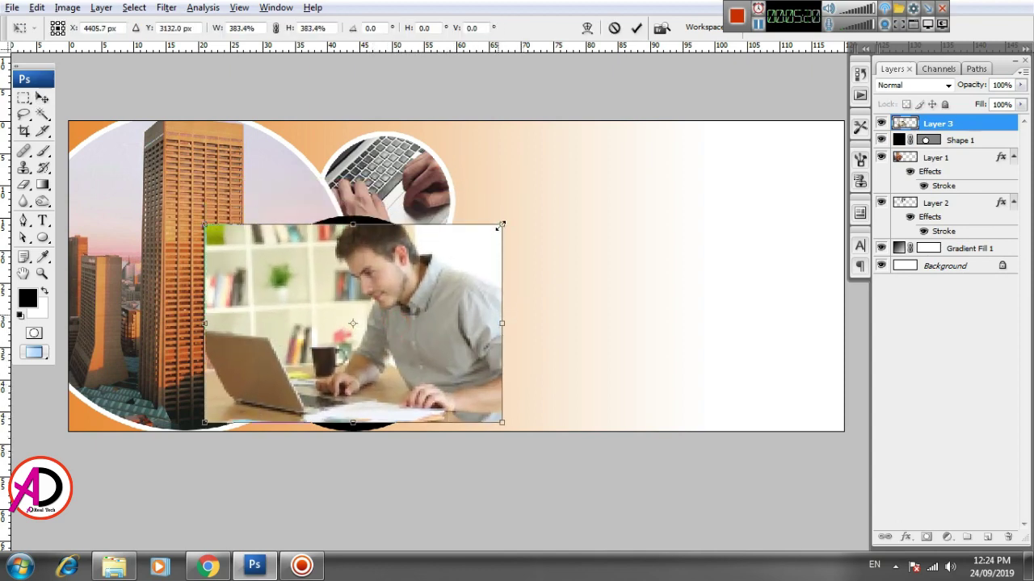
left_click_drag(500, 226, 517, 219)
left_click_drag(457, 247, 448, 247)
key("Return")
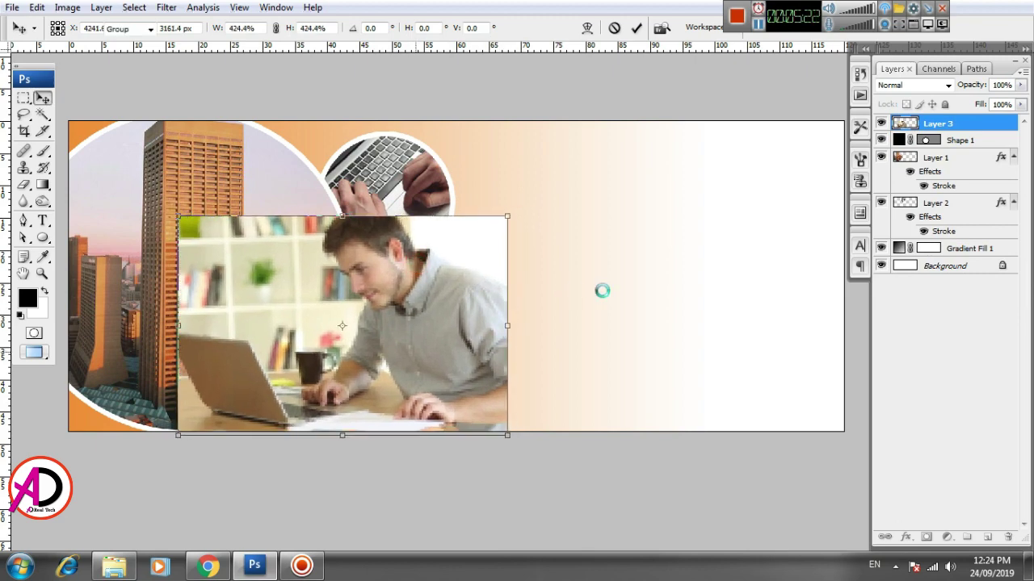
- Clip the man's photo to the black circle with a clipping mask and shift it slightly to the right within the circle
right_click(942, 123)
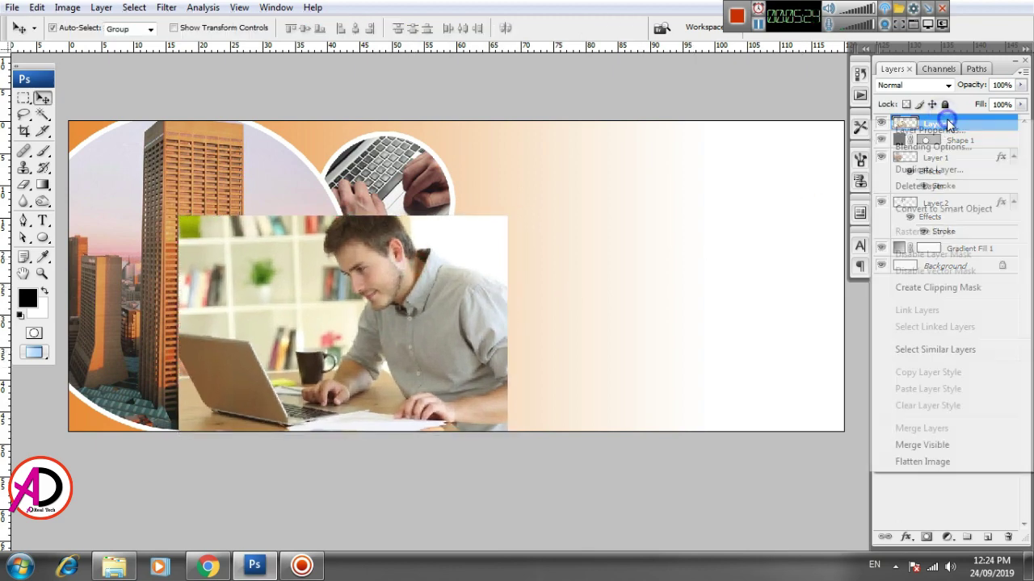
left_click(937, 287)
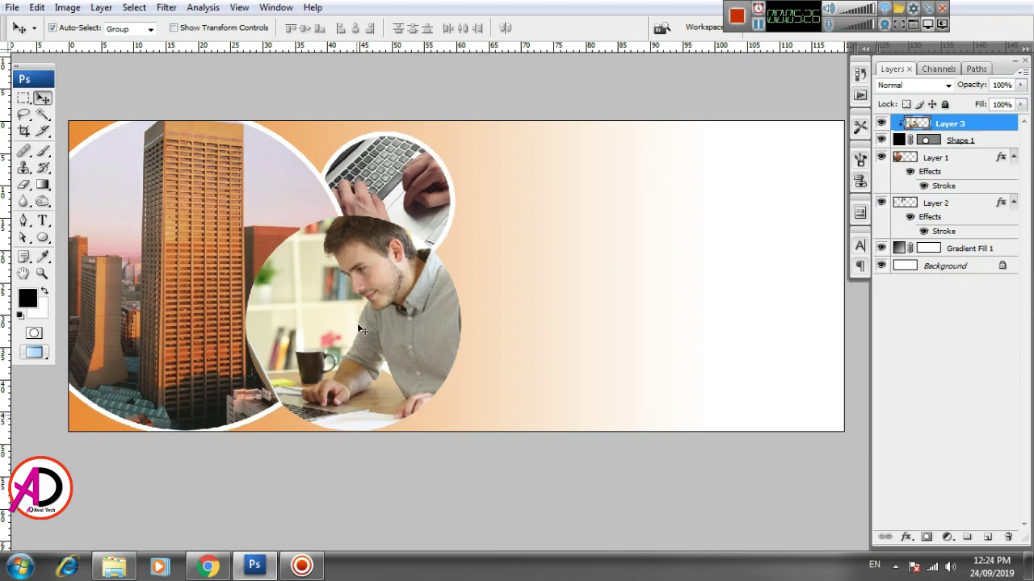
left_click_drag(362, 330, 365, 325)
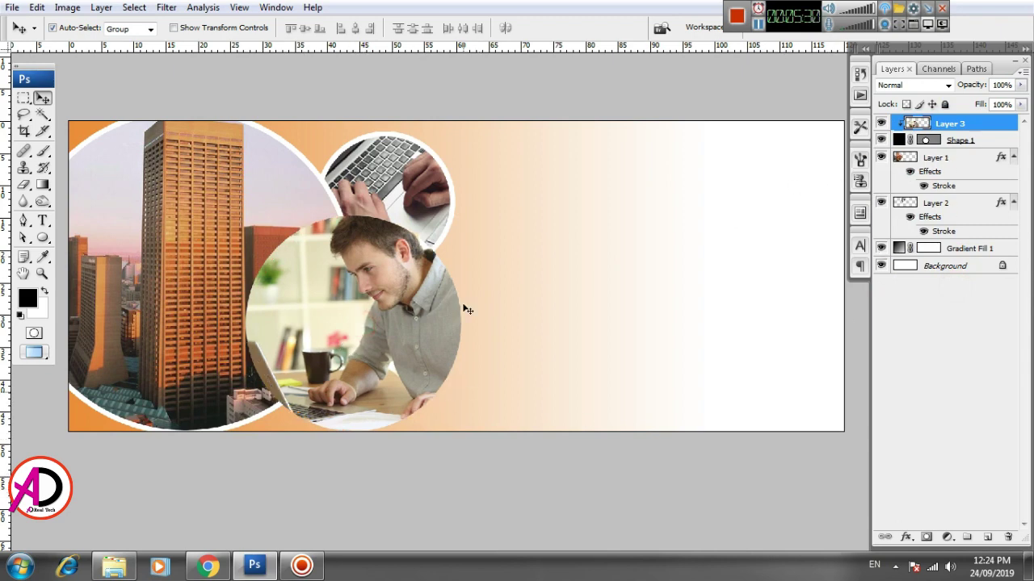
- Merge the man's photo layer with its black circle shape layer
left_click(967, 143)
left_click(966, 126, "shift")
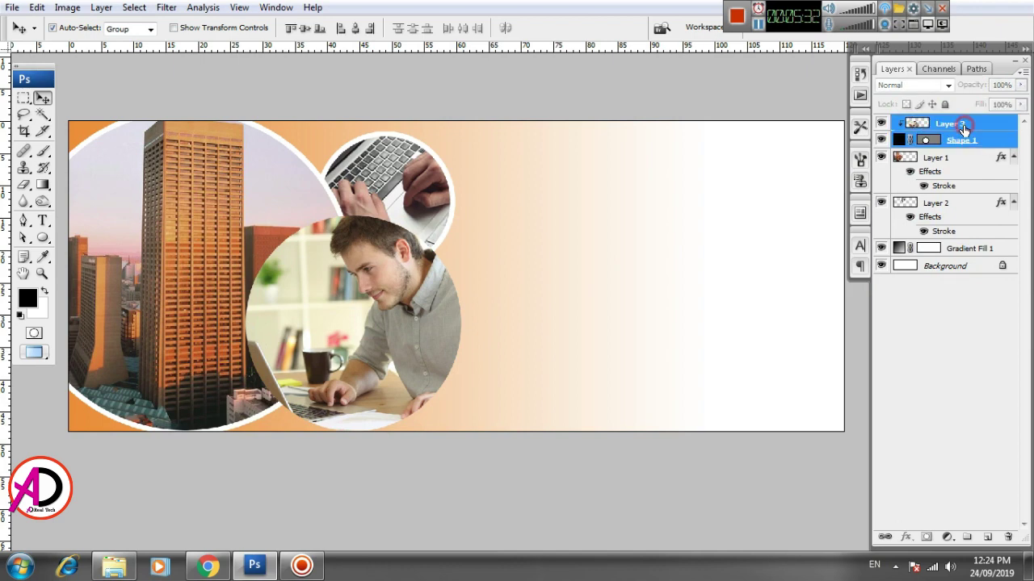
right_click(966, 127)
left_click(921, 434)
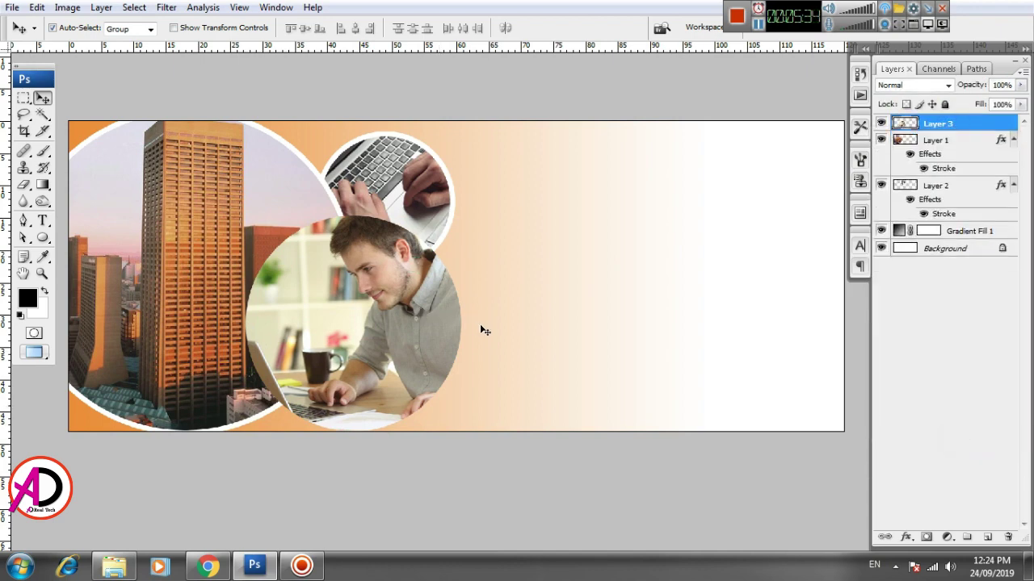
- Shrink the man's circle proportionally with Free Transform and move it right and down, just below the laptop circle
left_click_drag(386, 328, 406, 324)
key("ctrl+t")
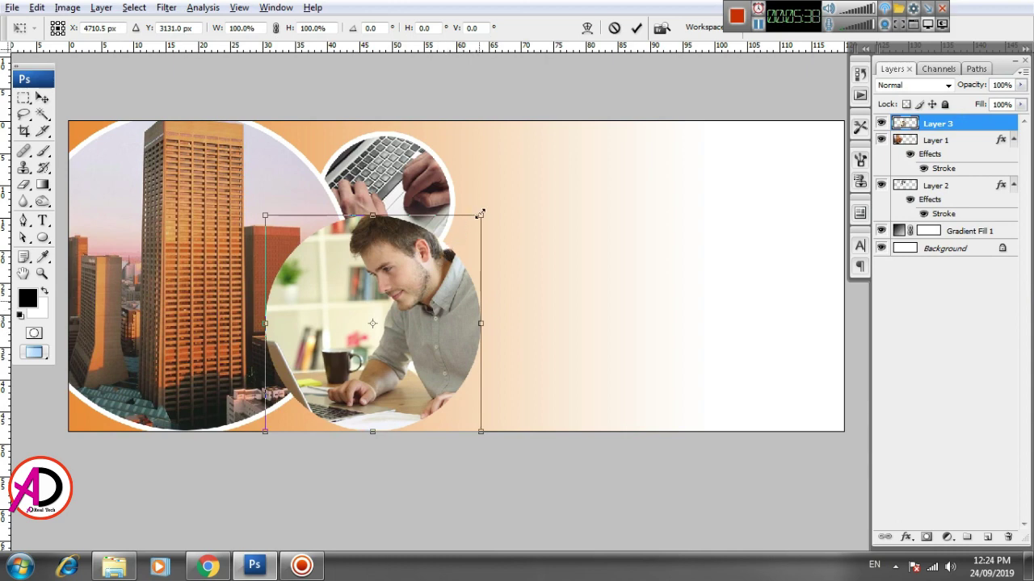
left_click_drag(483, 213, 472, 225)
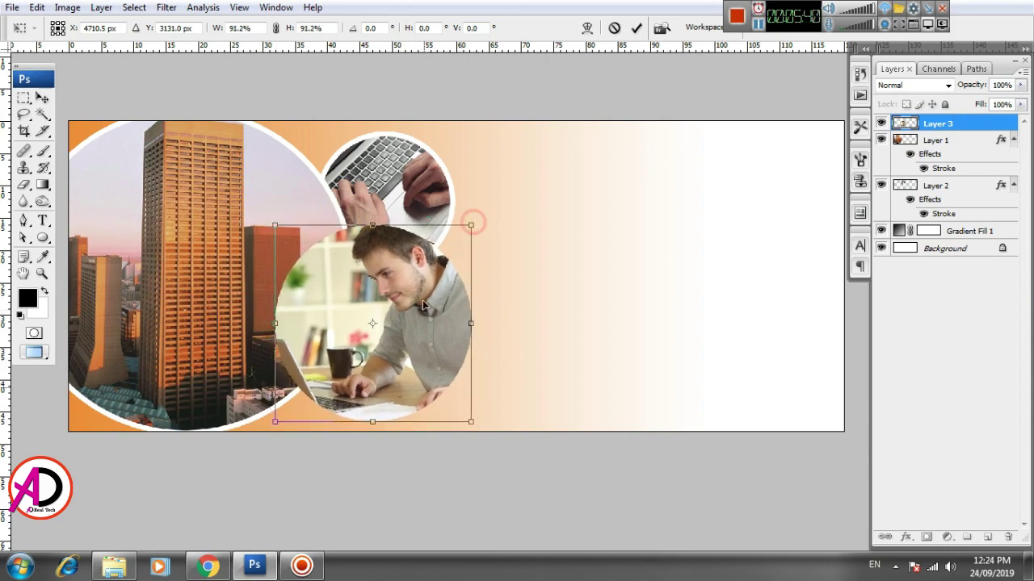
left_click_drag(425, 306, 433, 314)
left_click_drag(485, 235, 477, 238)
left_click_drag(439, 299, 444, 301)
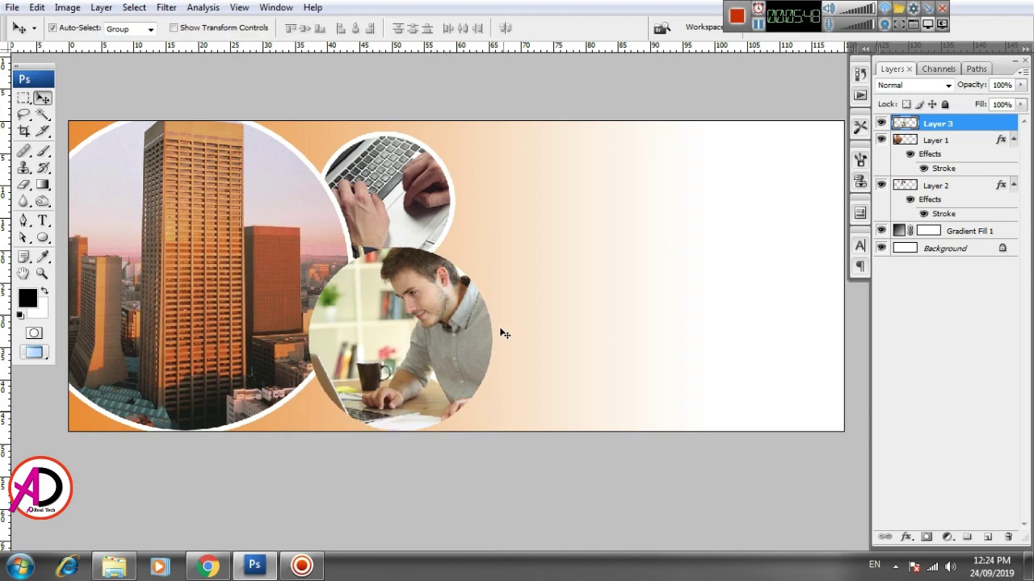
- Add a white 80 px stroke positioned inside to the man's circle, then nudge the circle slightly up and left
left_click(907, 538)
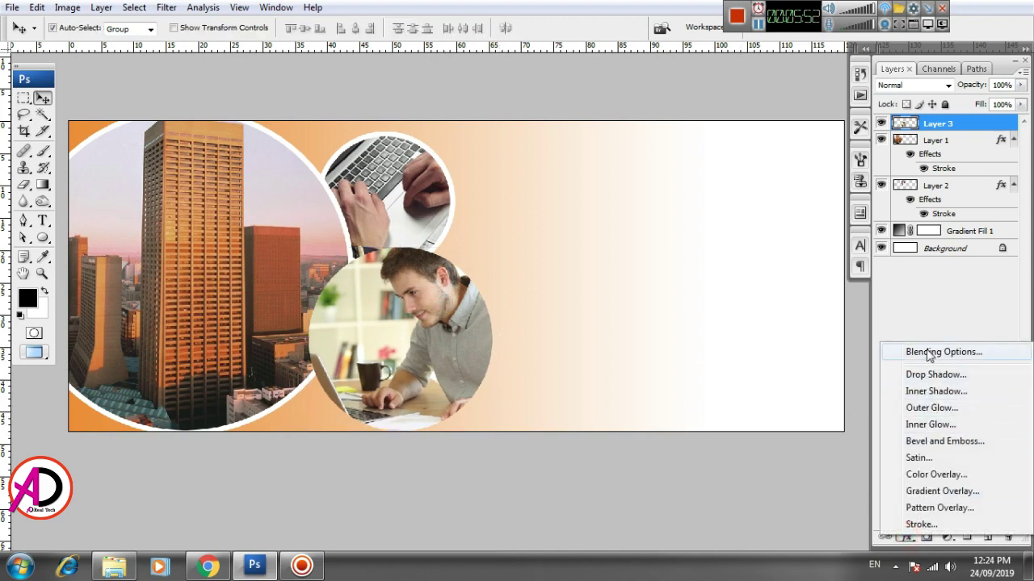
left_click(921, 524)
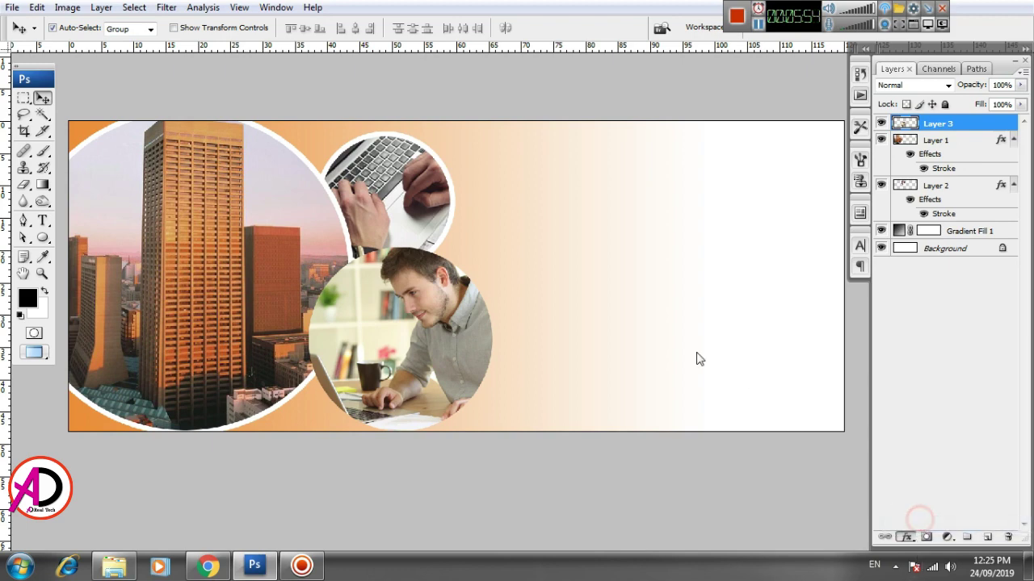
left_click(771, 247)
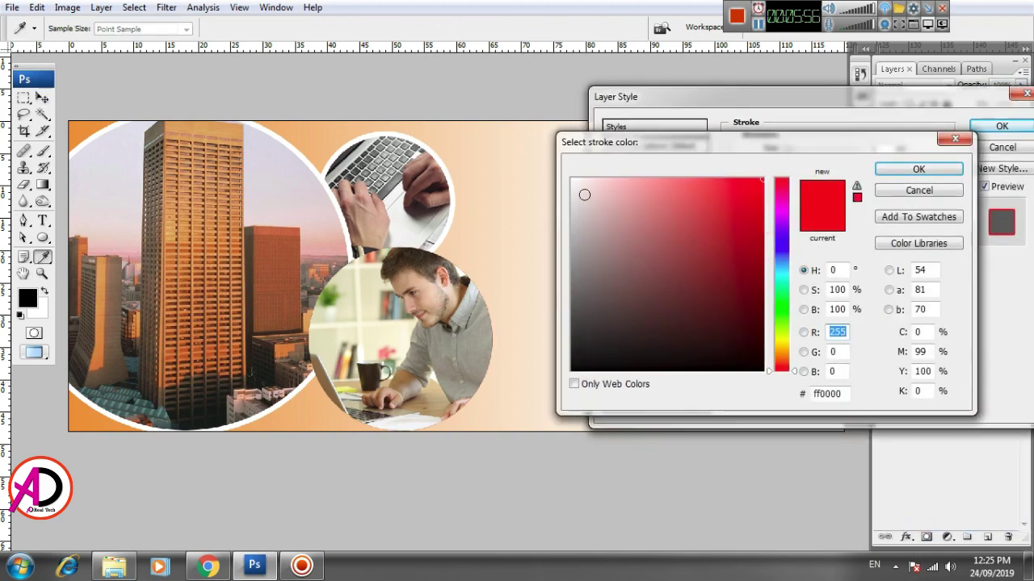
left_click_drag(584, 194, 546, 169)
left_click(918, 168)
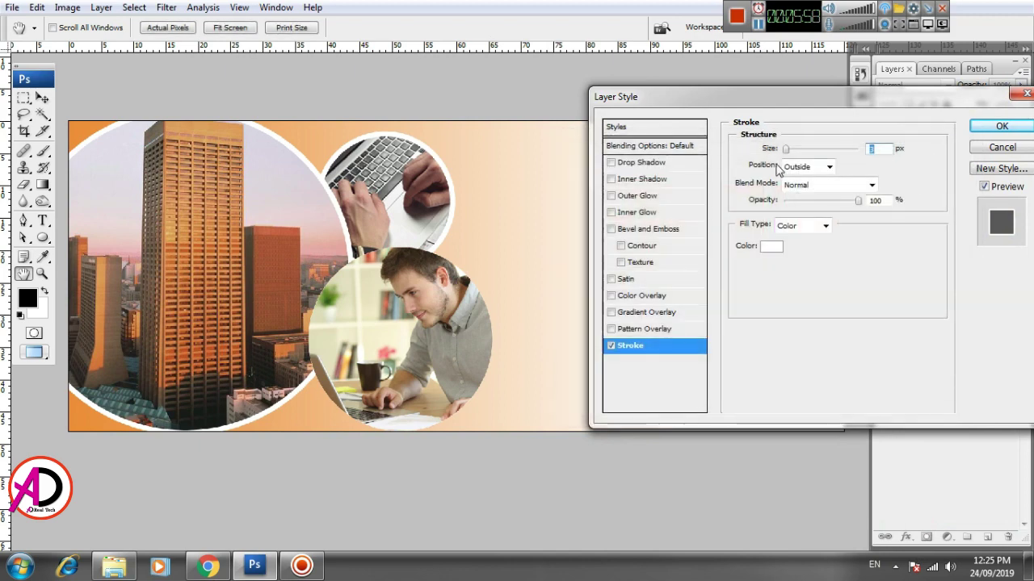
left_click_drag(789, 155, 809, 149)
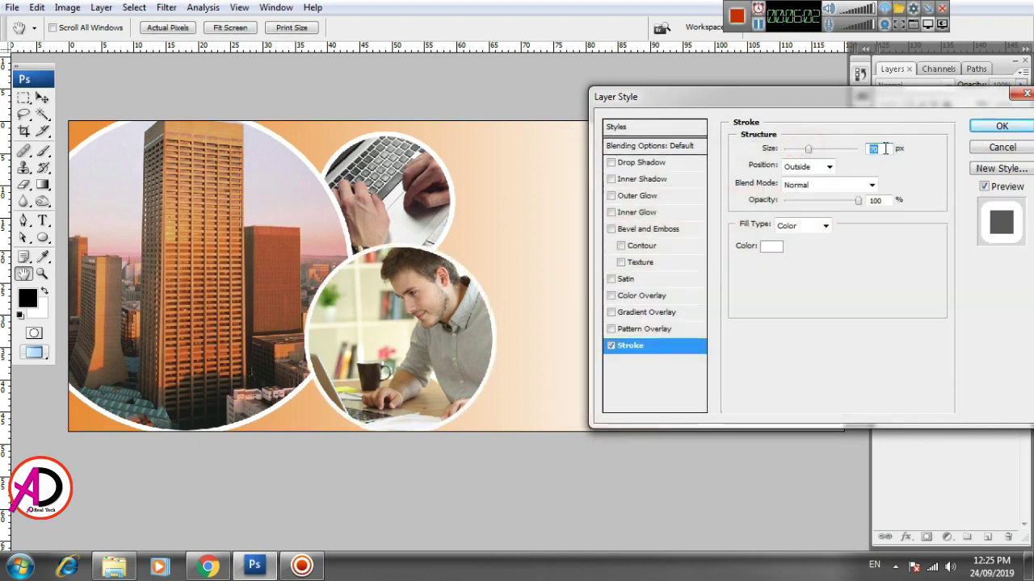
type("80")
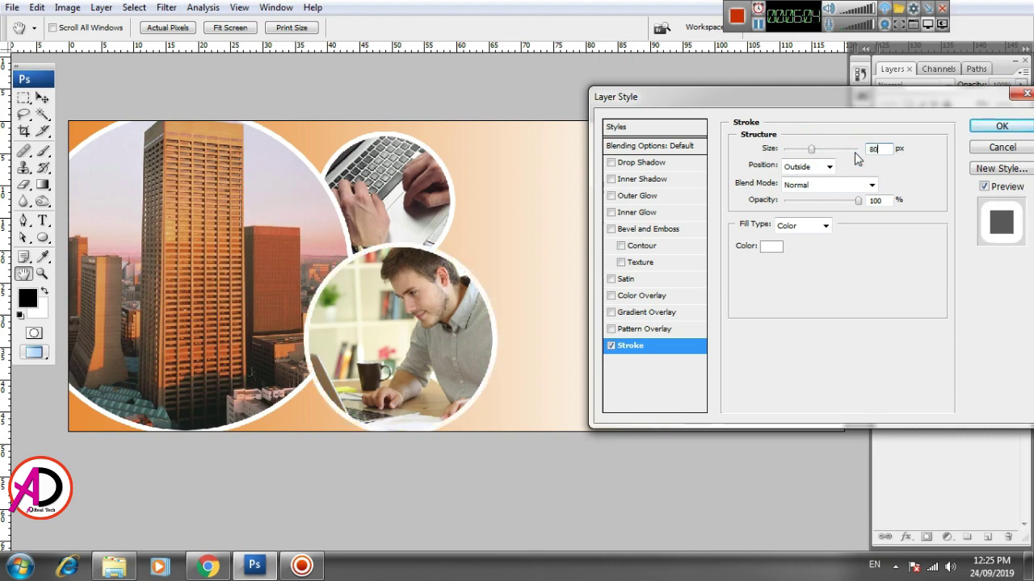
left_click(816, 167)
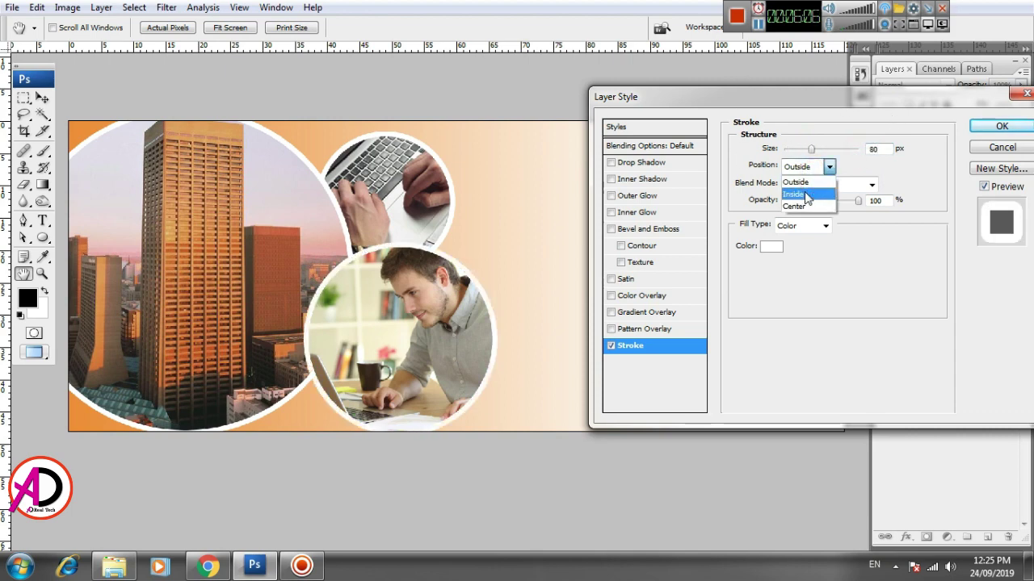
left_click(805, 193)
left_click(1000, 129)
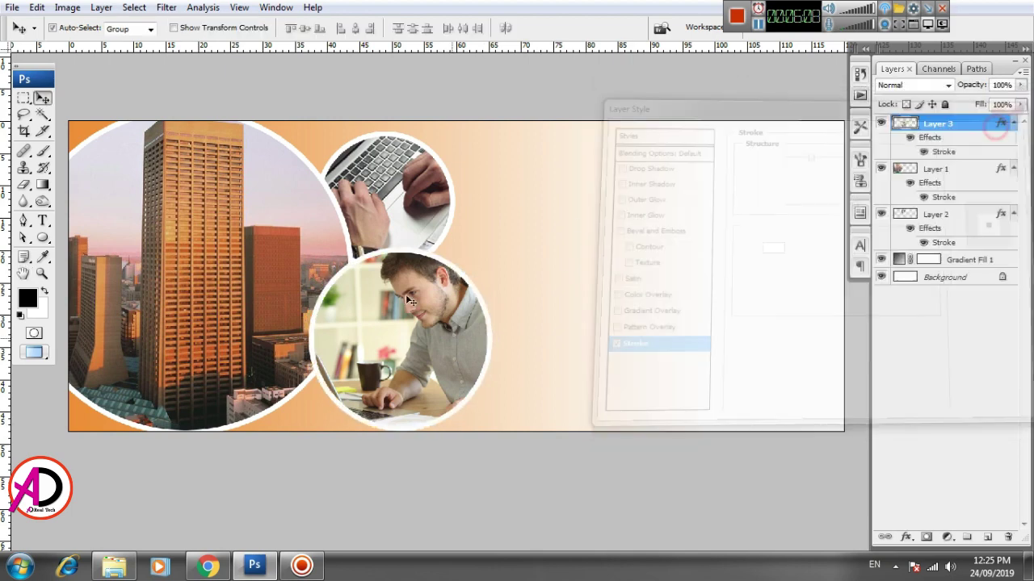
mouse_move(396, 336)
left_mouse_down()
mouse_move(402, 347)
mouse_move(393, 330)
left_mouse_up()
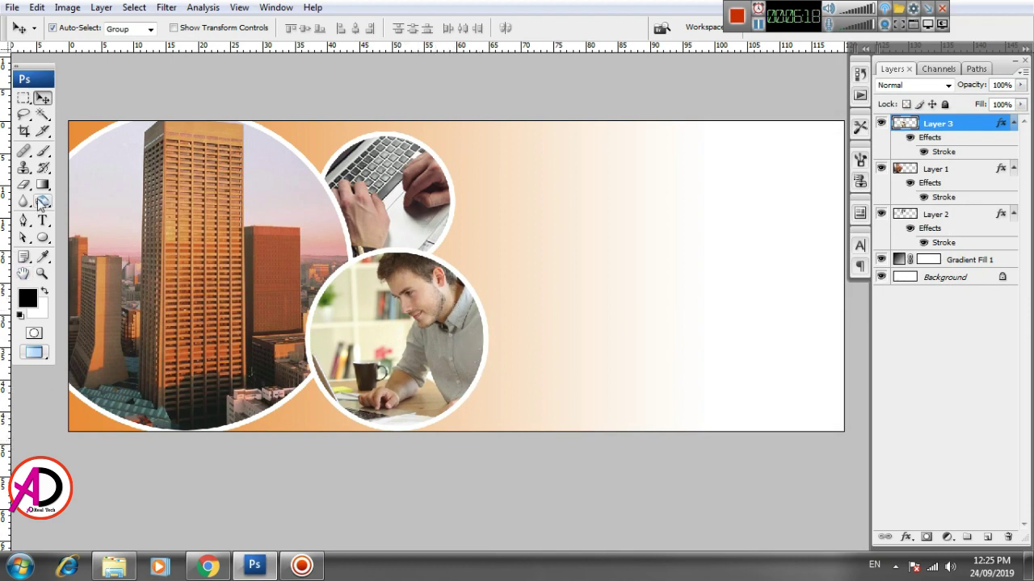
- Draw a black circle with the Ellipse tool in the empty area right of the photos and move it up and left
left_click(42, 239)
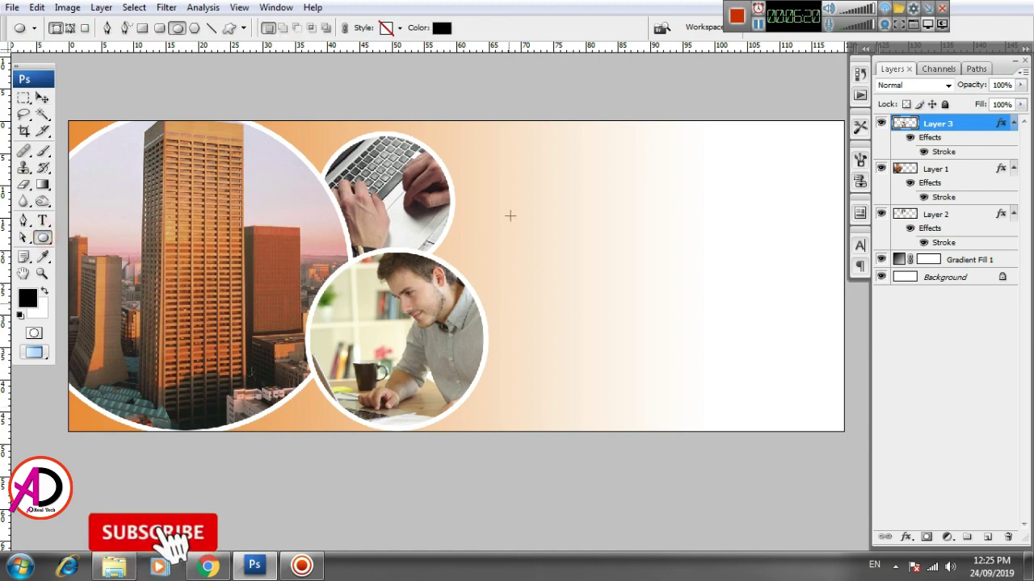
left_click_drag(494, 189, 700, 351)
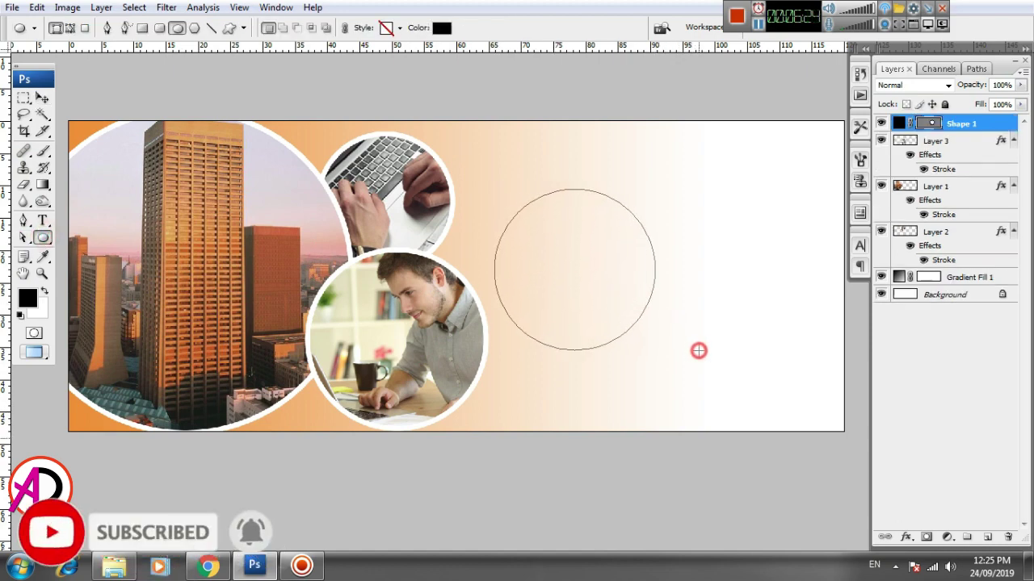
key("v")
left_click(715, 328)
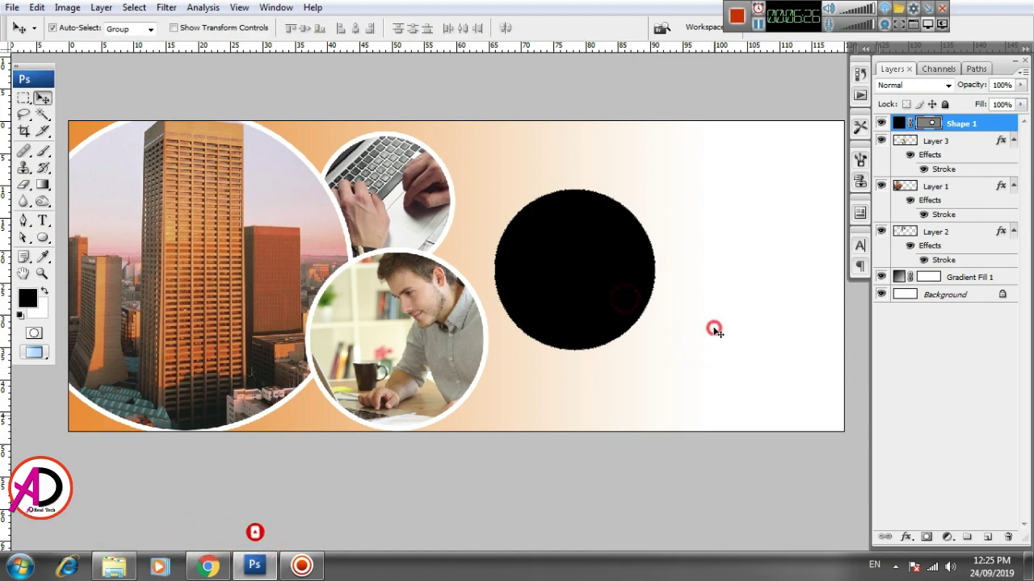
left_click_drag(581, 267, 558, 243)
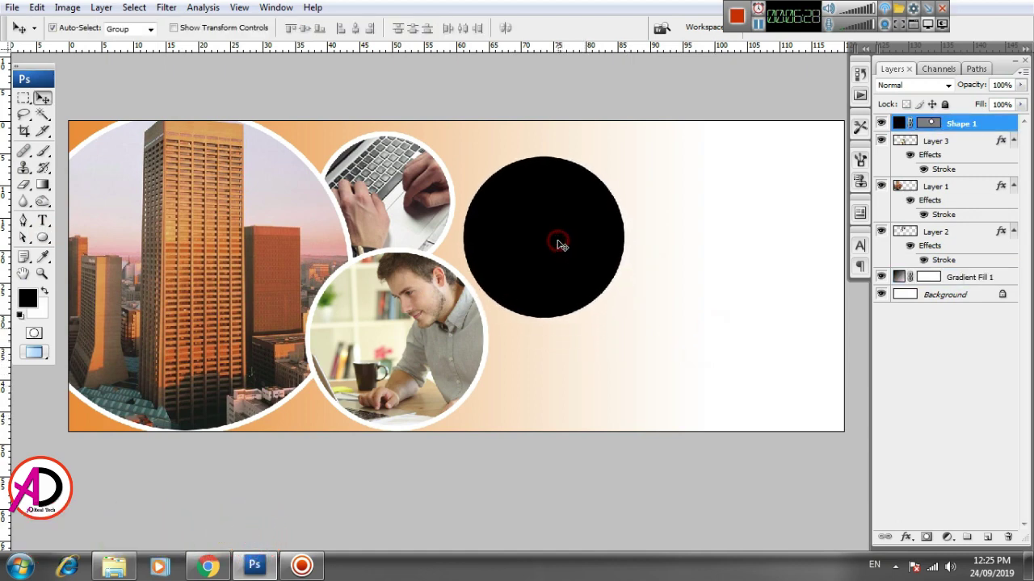
- Shrink the black circle proportionally to 79.8% with Free Transform and place it just right of the laptop circle
key("ctrl+t")
left_click_drag(624, 154, 611, 172)
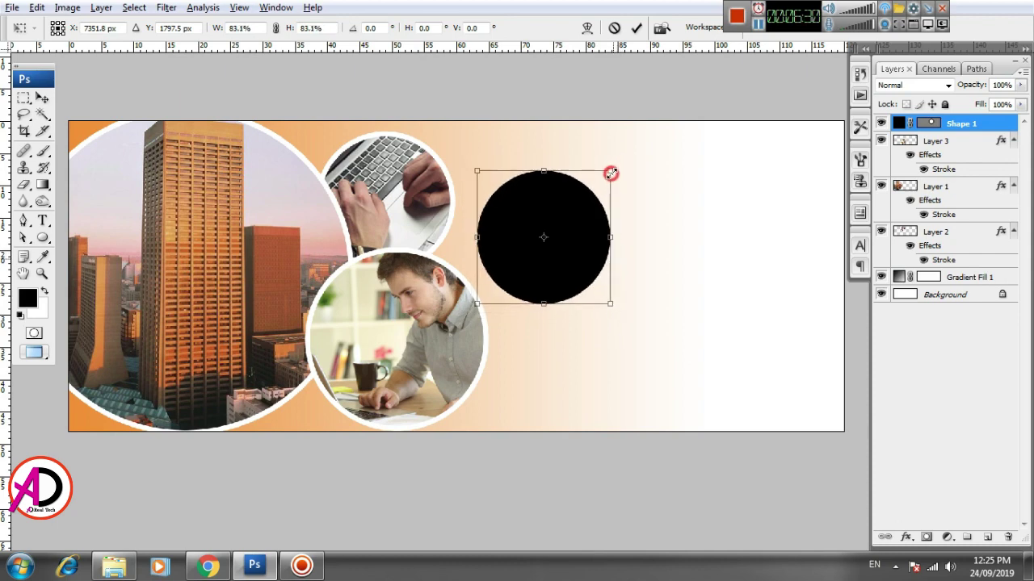
left_click_drag(577, 237, 554, 238)
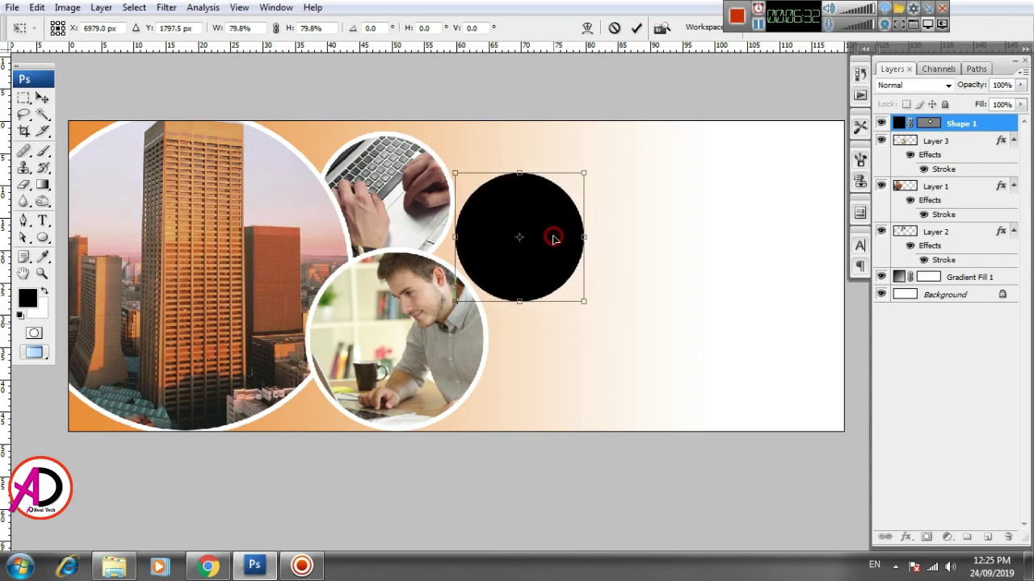
key("Return")
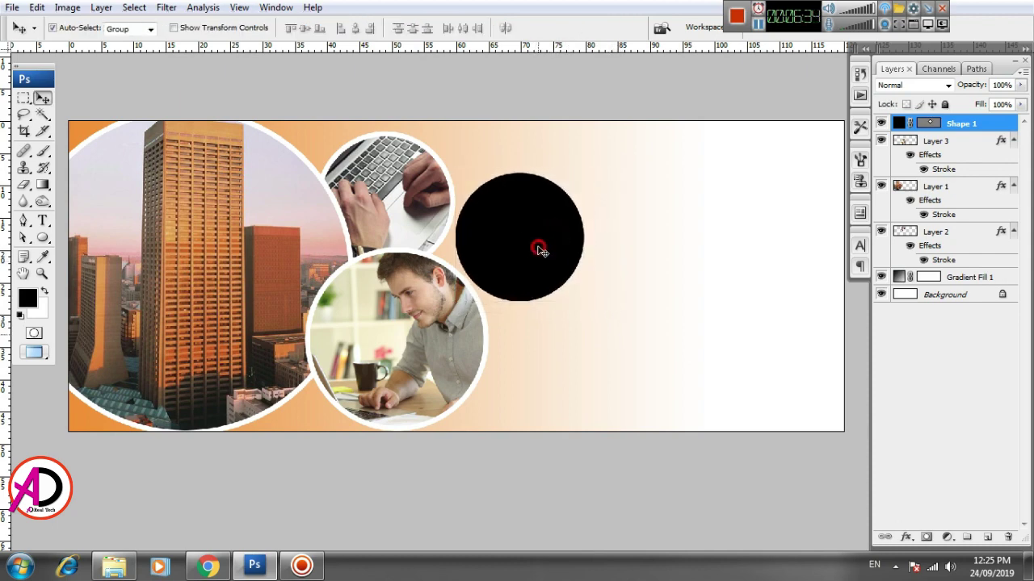
left_click_drag(540, 251, 545, 244)
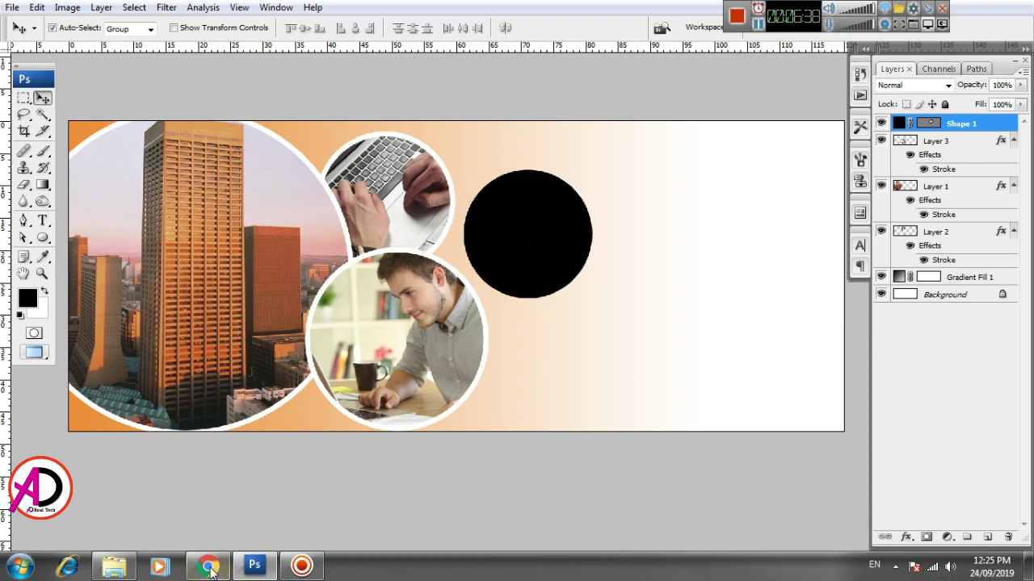
- Open the messy-desk office illustration from the image folder and copy the whole picture into the banner as a new layer
left_click(105, 570)
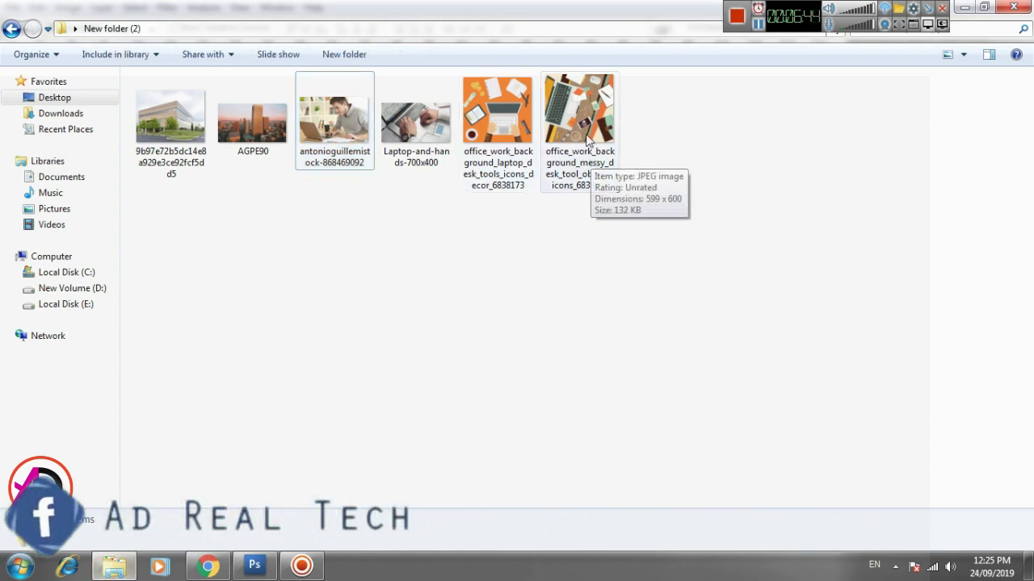
left_click_drag(575, 150, 495, 292)
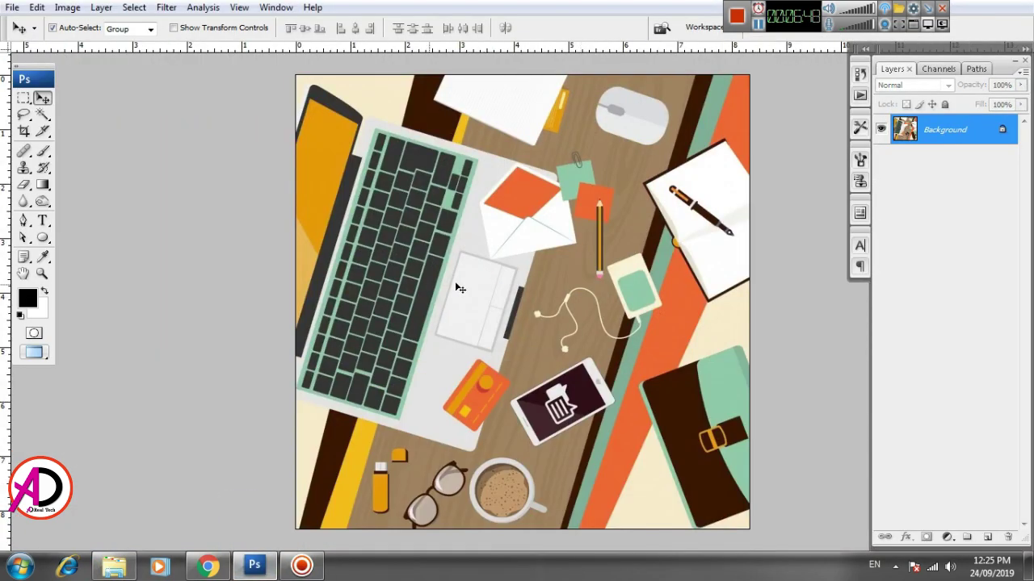
key("ctrl+a")
key("ctrl+Tab")
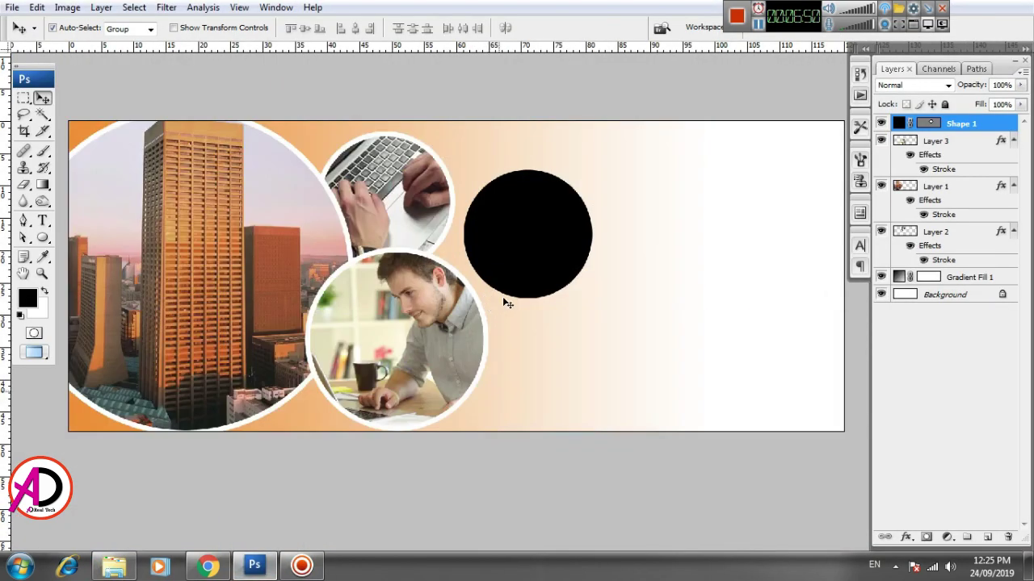
left_click(503, 240)
key("ctrl+v")
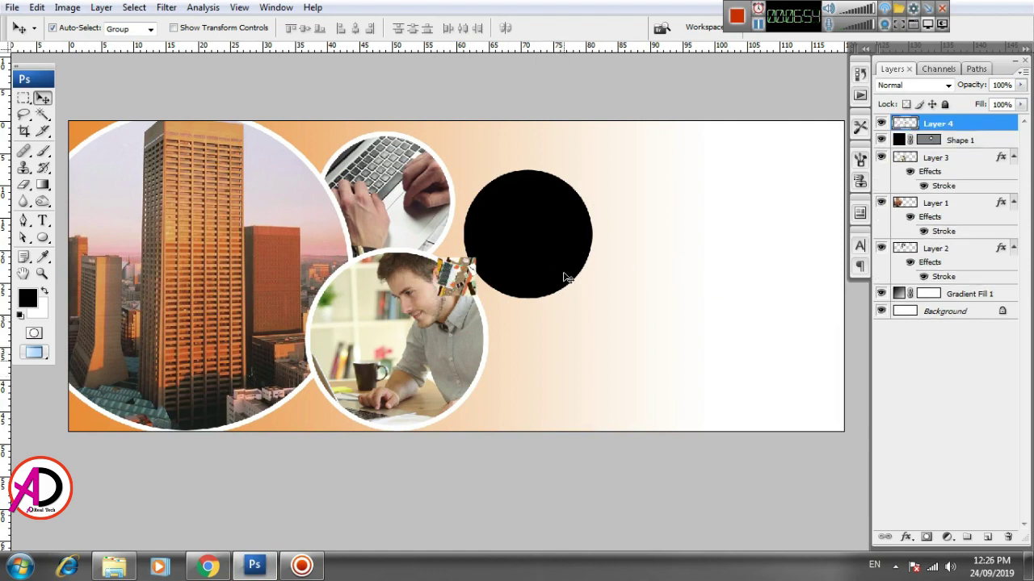
- Move the messy-desk picture over the black circle and enlarge it proportionally with Free Transform until it covers the circle
left_click_drag(466, 278, 552, 266)
key("ctrl+t")
left_click_drag(628, 288, 627, 289)
key("Return")
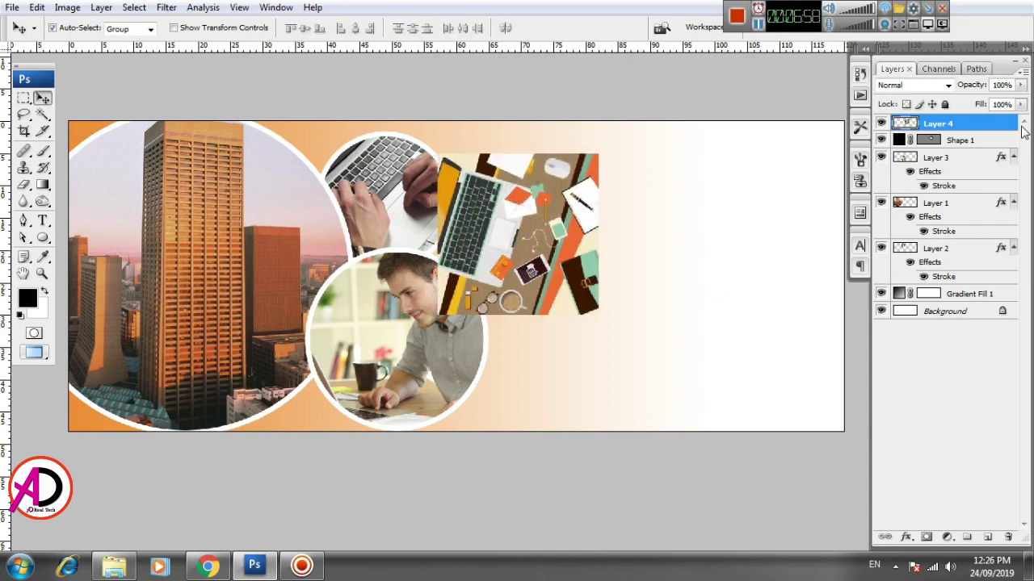
- Clip the messy-desk picture to the black circle with a clipping mask and merge it with the circle's shape layer
right_click(987, 127)
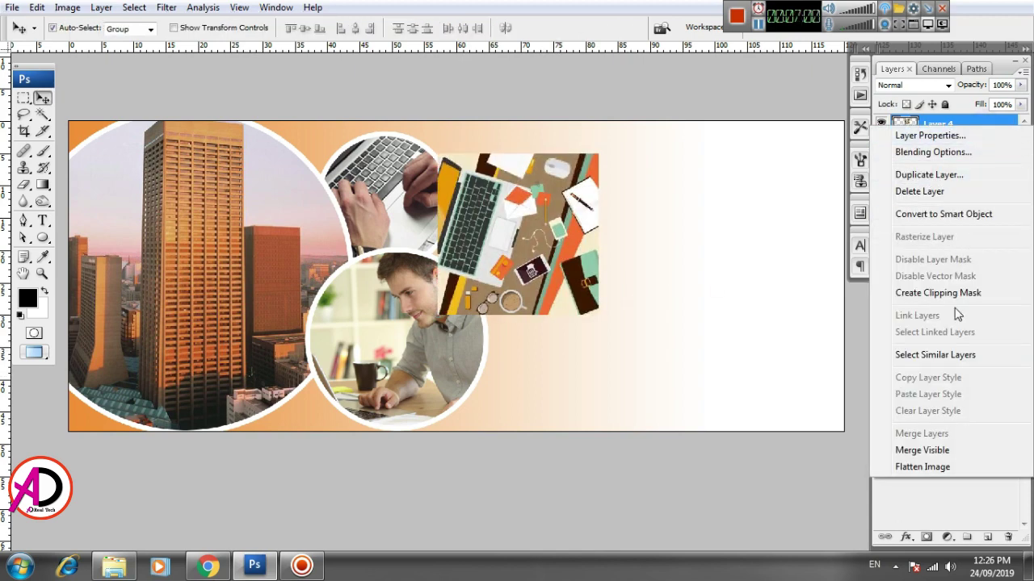
left_click(955, 294)
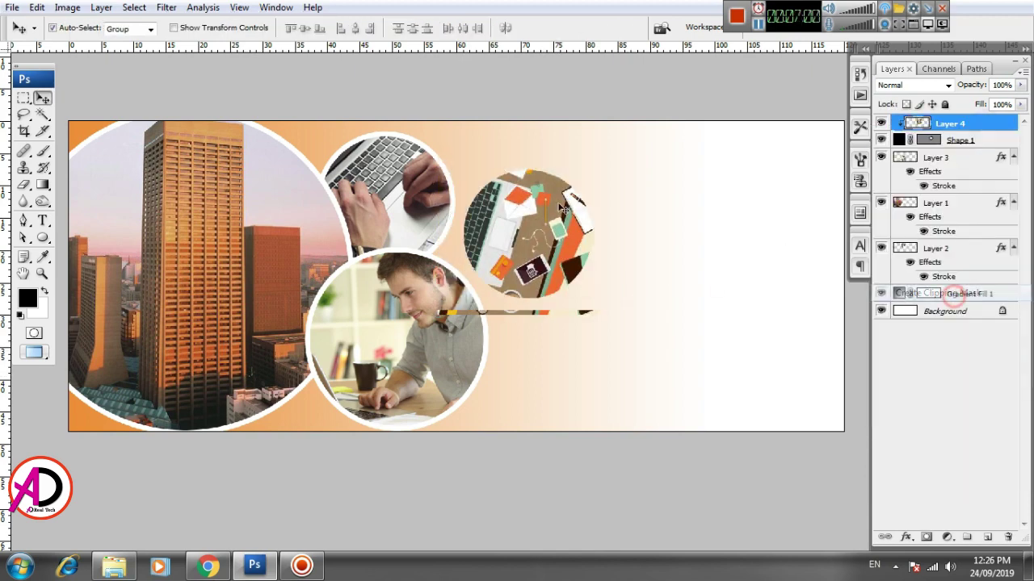
left_click(966, 144, "shift")
key("ctrl+e")
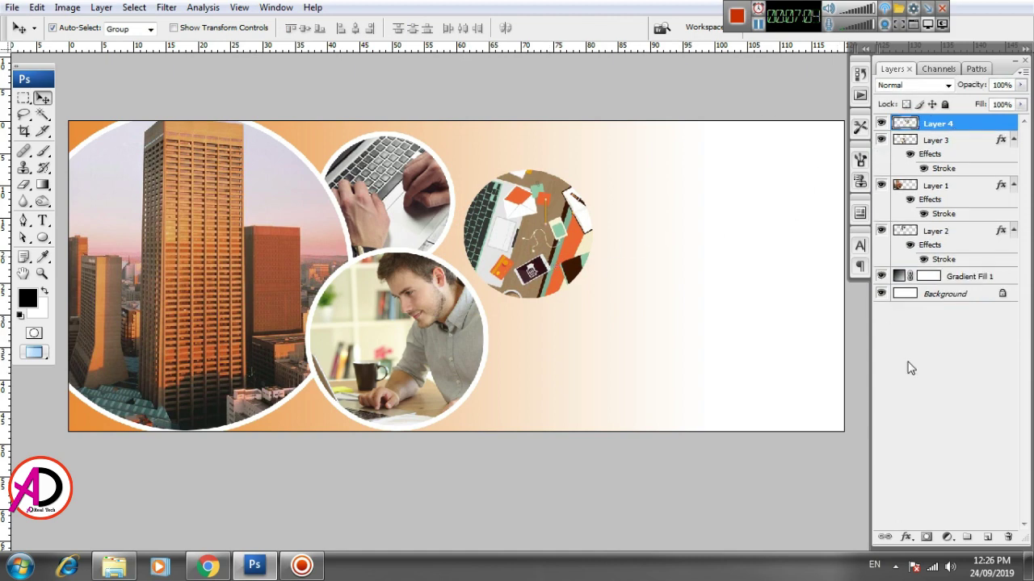
- Add a white (ffffff) stroke positioned outside to the messy-desk circle, about as thick as the other circles' outlines
left_click(906, 538)
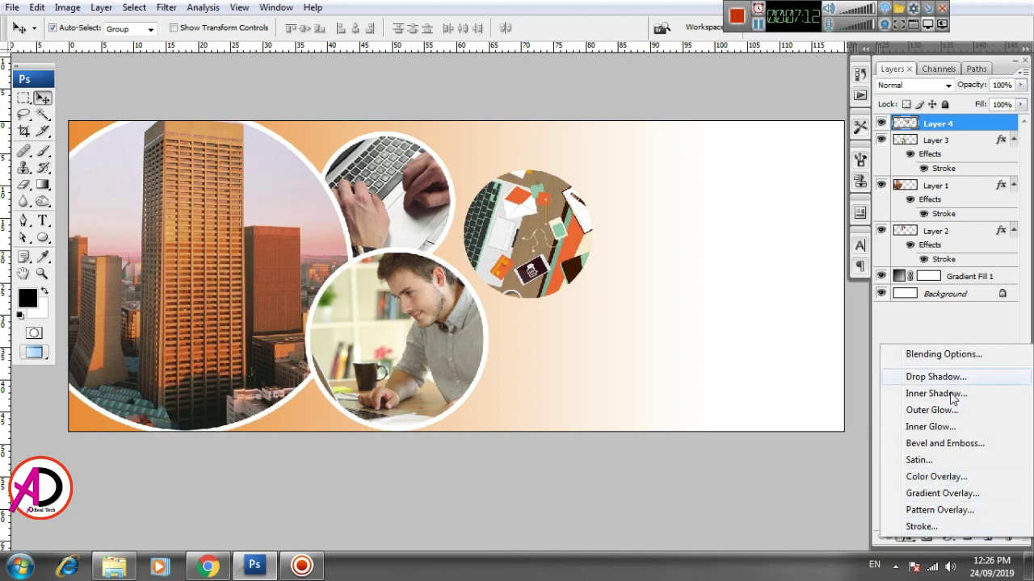
left_click(929, 527)
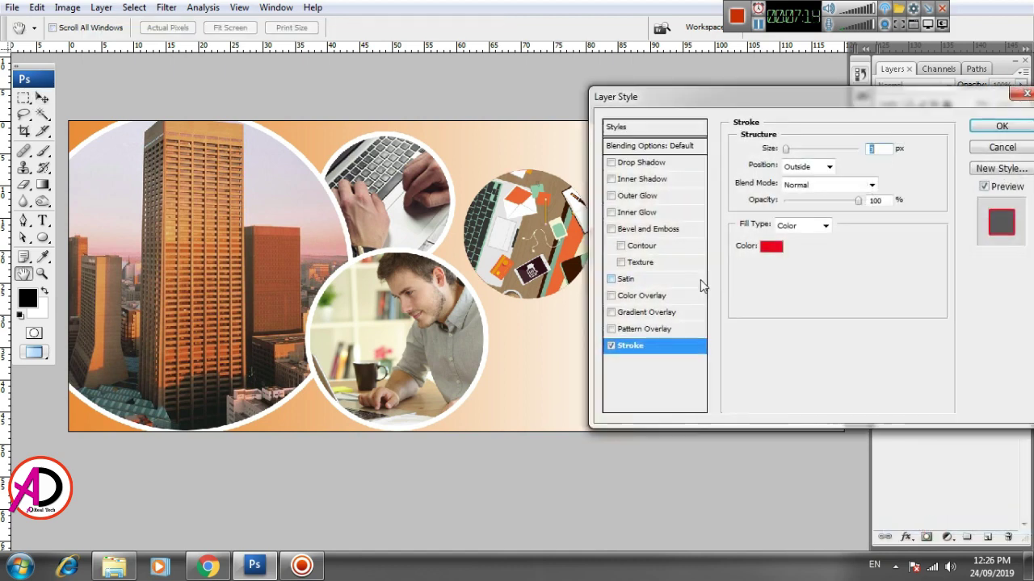
left_click(771, 246)
left_click_drag(710, 259, 571, 178)
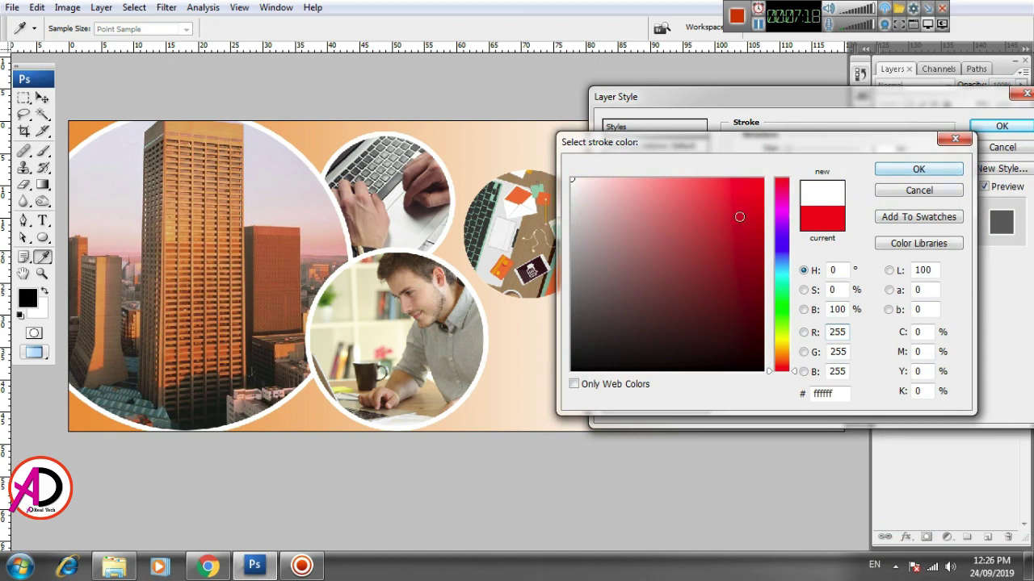
left_click(918, 169)
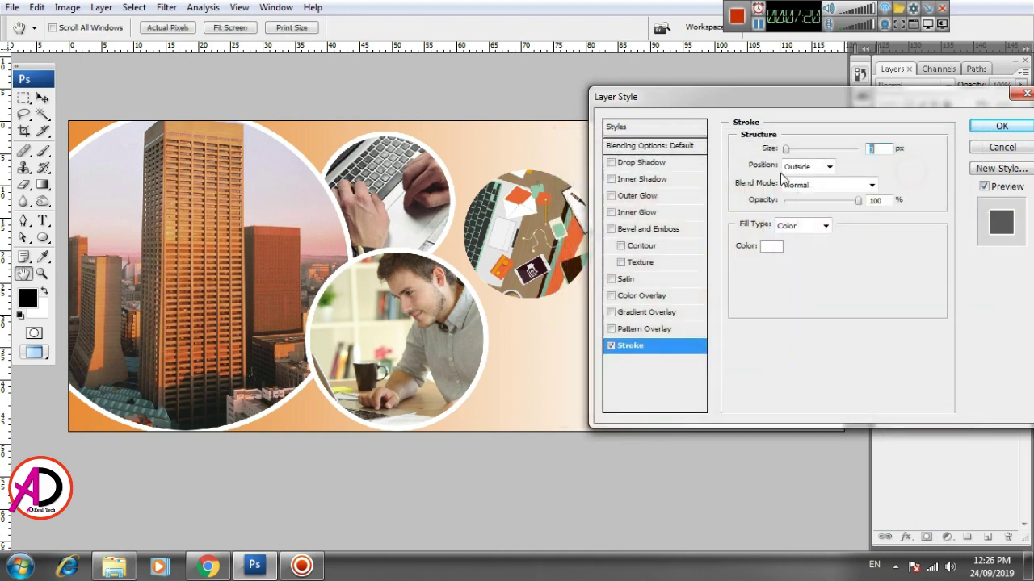
left_click_drag(786, 148, 801, 149)
type("80")
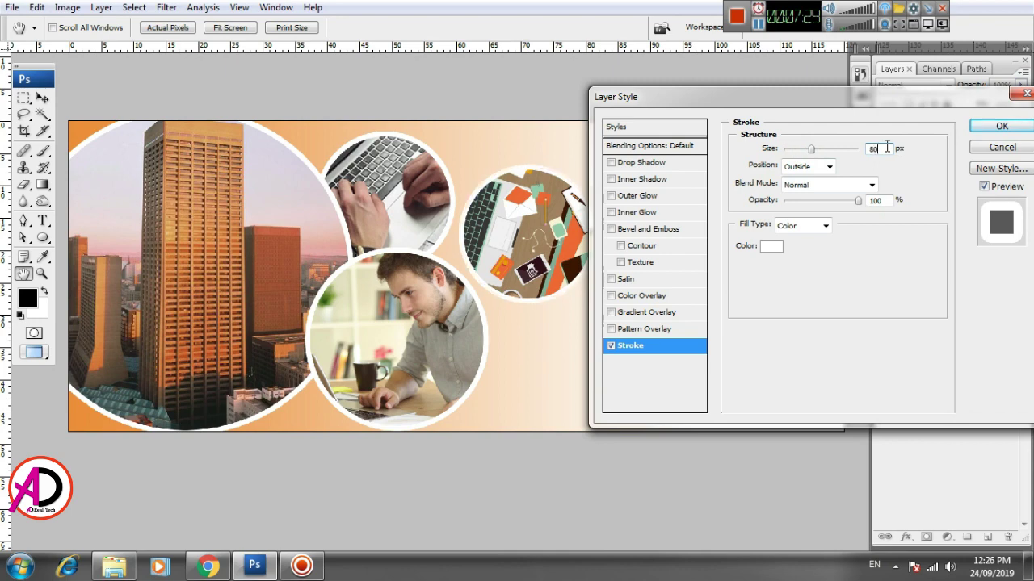
key("BackSpace")
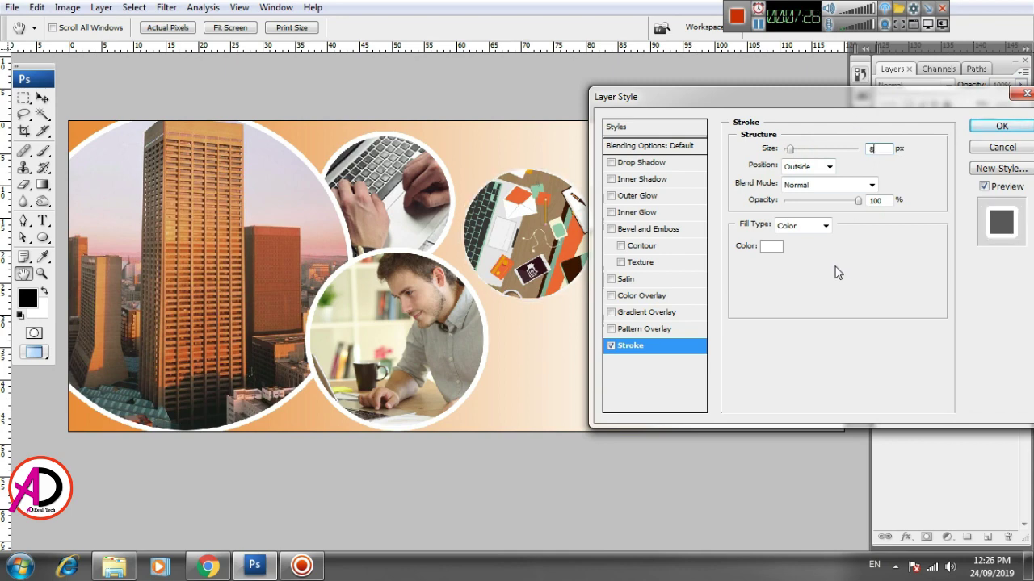
type("20")
key("Return")
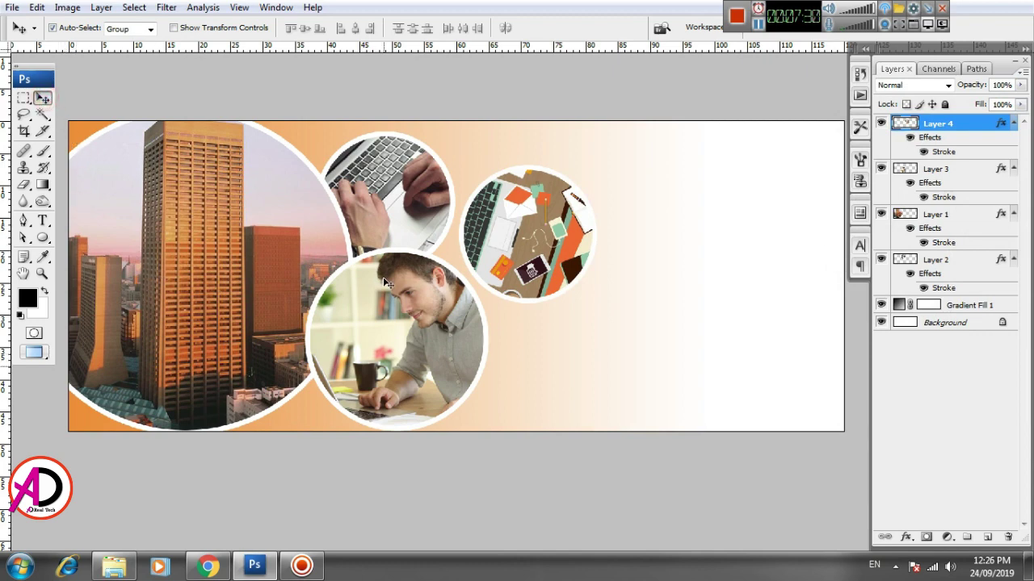
- Shrink the messy-desk circle proportionally with Free Transform to about three quarters of its size and position it just beside the laptop circle
left_click_drag(539, 263, 543, 258)
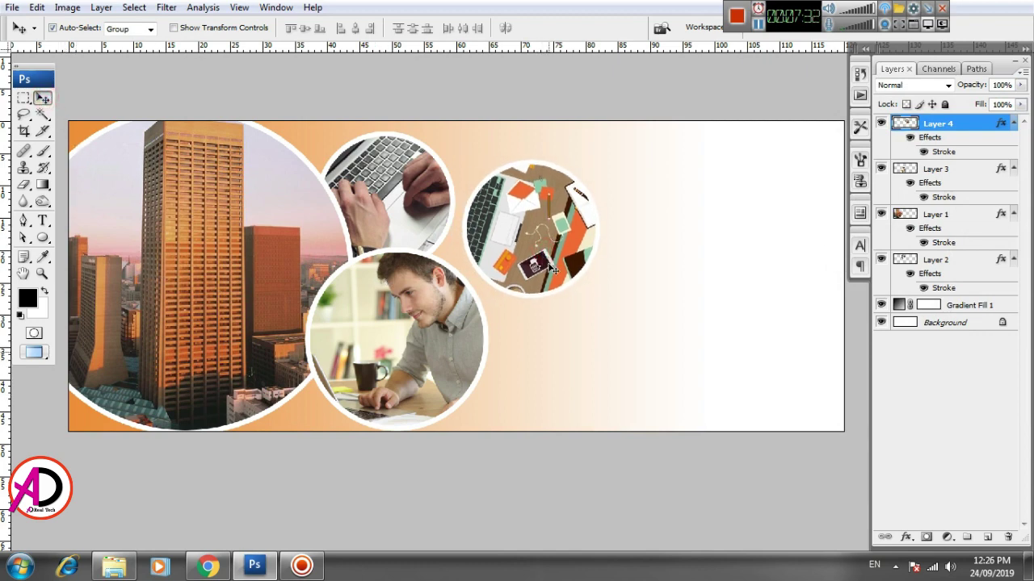
key("ctrl+t")
left_click_drag(596, 163, 582, 180)
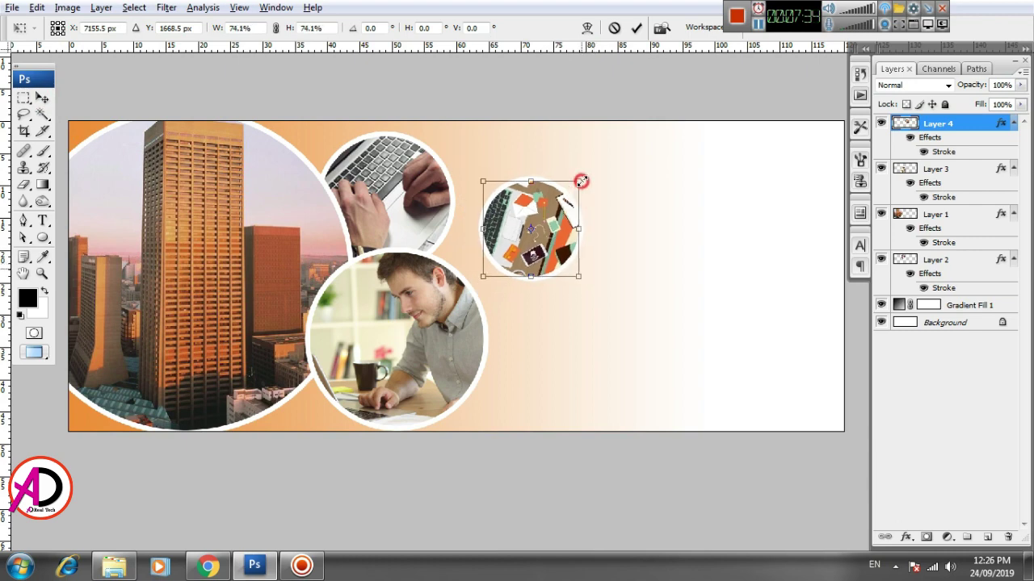
left_click_drag(556, 248, 539, 257)
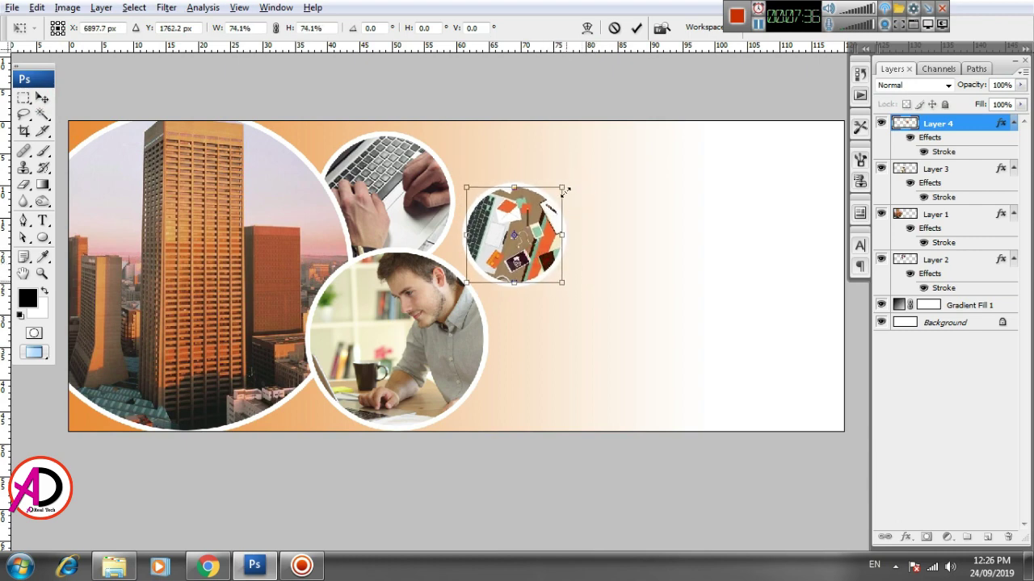
left_click_drag(562, 187, 552, 197)
left_click_drag(525, 253, 517, 248)
left_click_drag(544, 194, 557, 184)
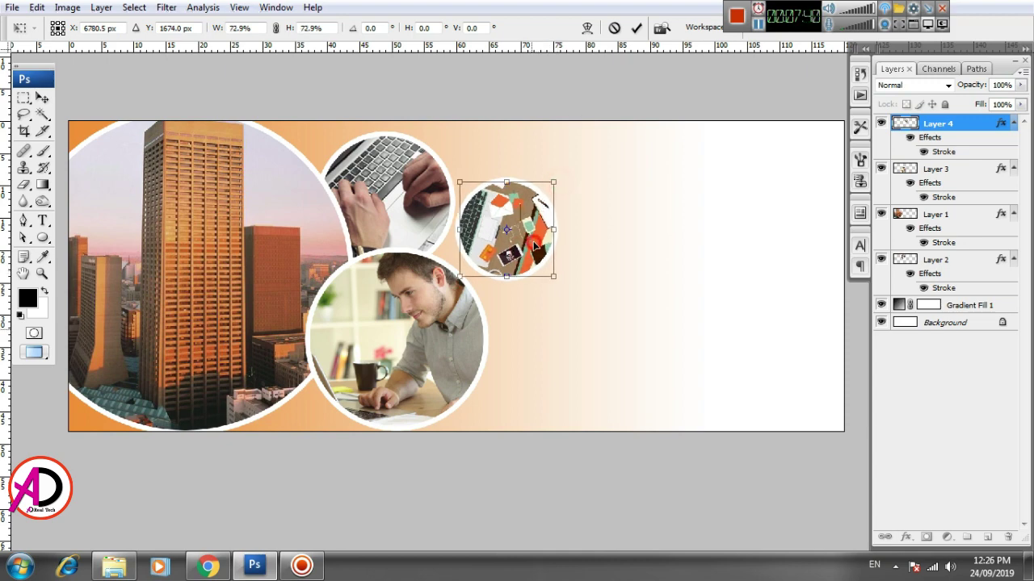
left_click_drag(530, 240, 539, 256)
key("Return")
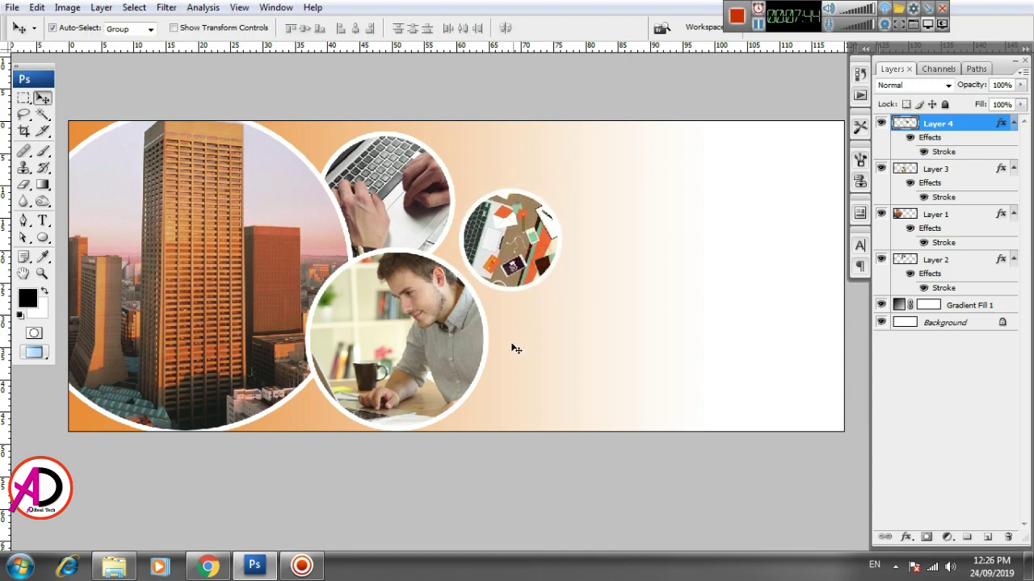
- Add a drop shadow to the skyline circle with 100% opacity, 17 px distance, 32% spread and 136 px size
scroll(583, 344, "down", 3)
scroll(584, 350, "up", 2)
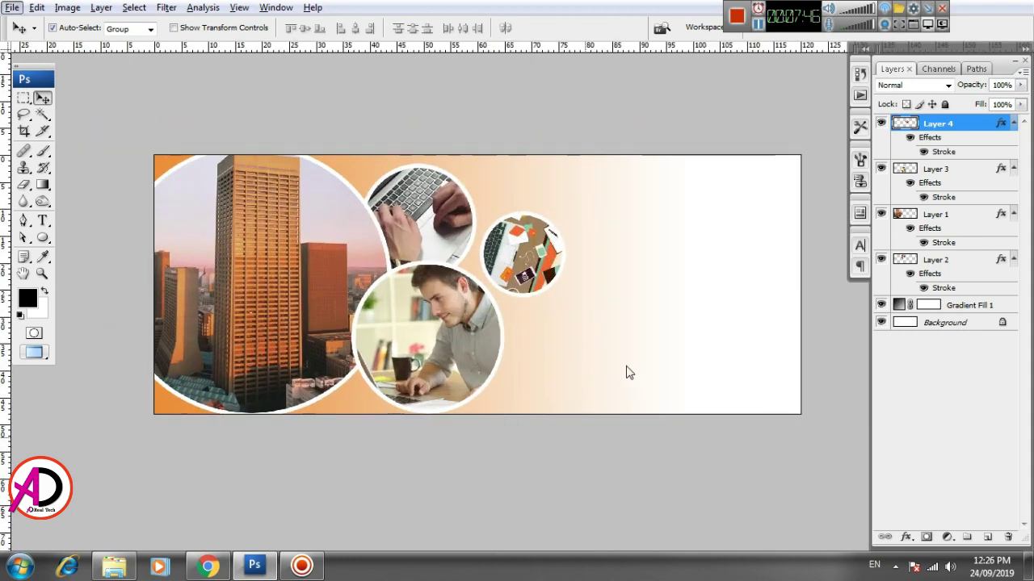
left_click_drag(654, 354, 632, 350)
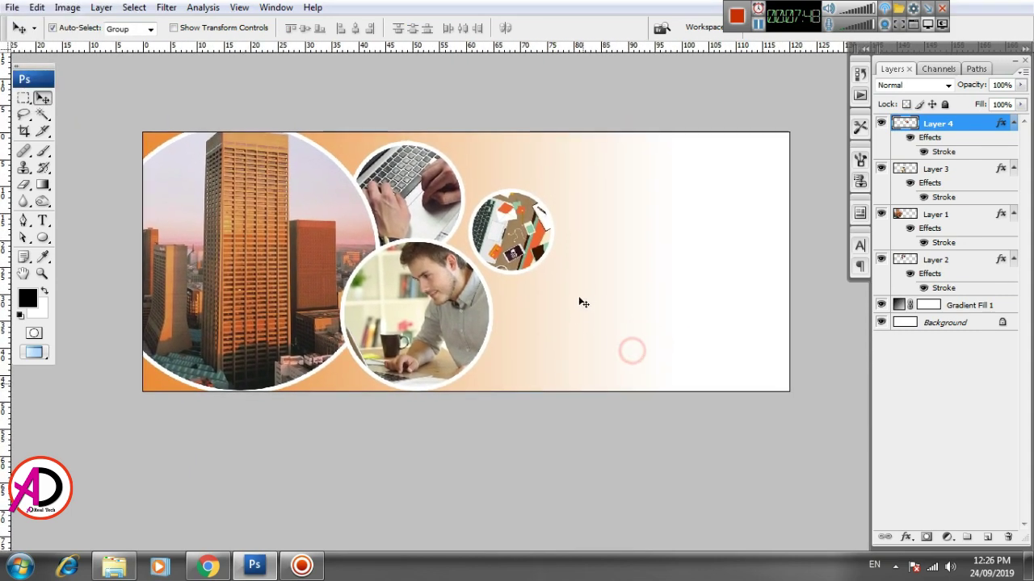
left_click_drag(587, 312, 623, 348)
left_click(272, 277)
left_click(278, 283)
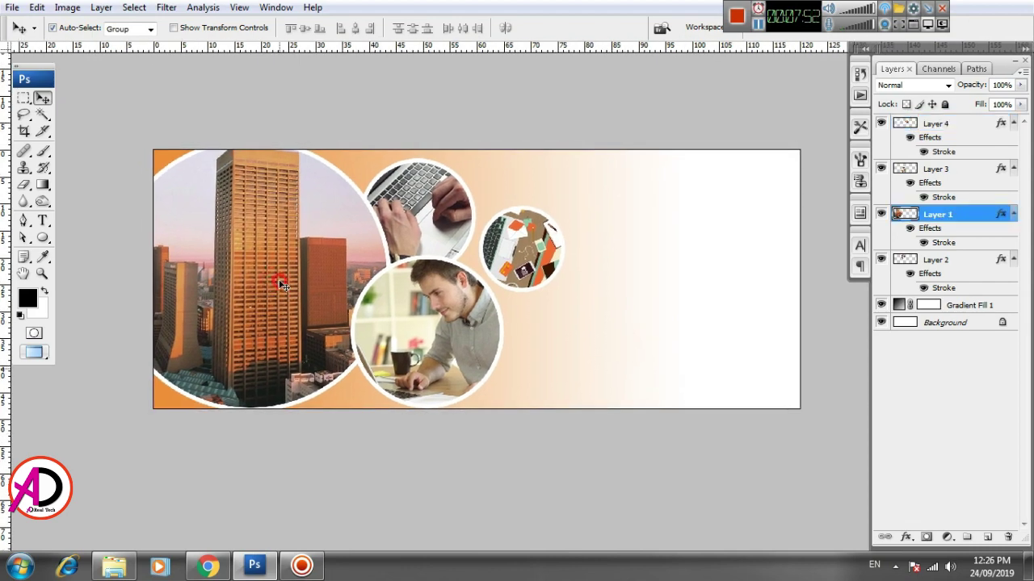
left_click(947, 245)
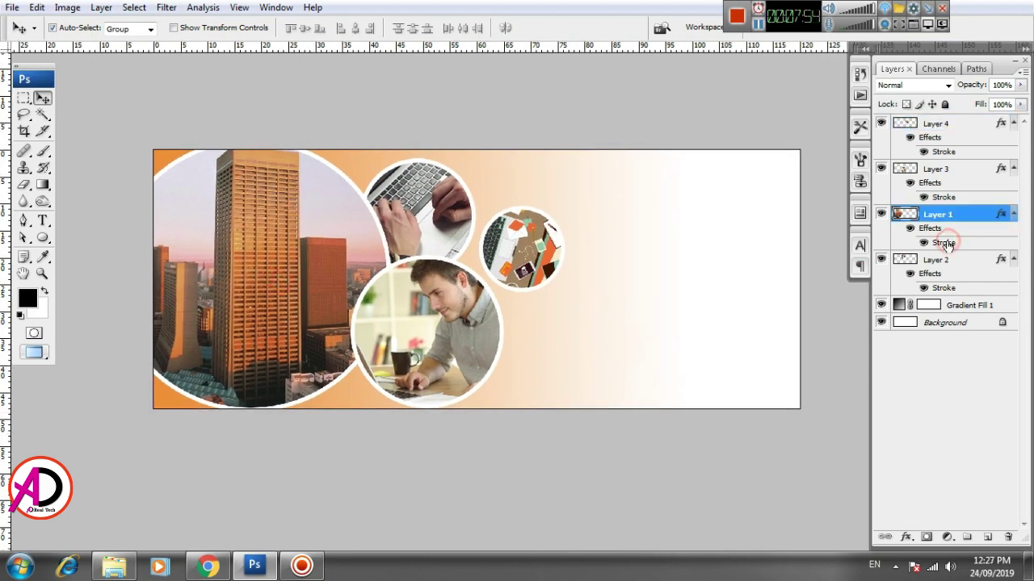
left_click(905, 537)
left_click(933, 374)
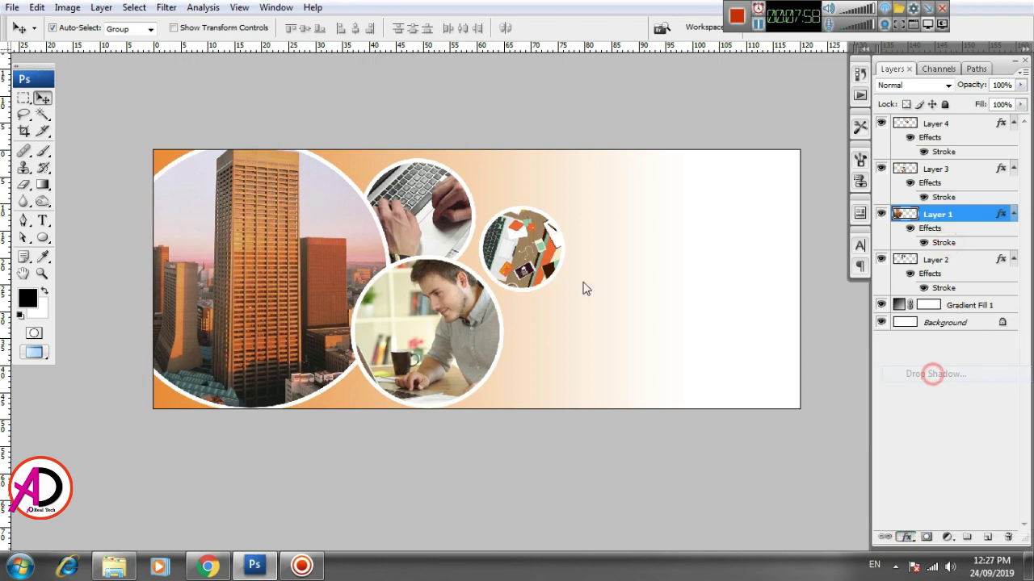
left_click_drag(840, 166, 859, 168)
left_click_drag(787, 242, 819, 243)
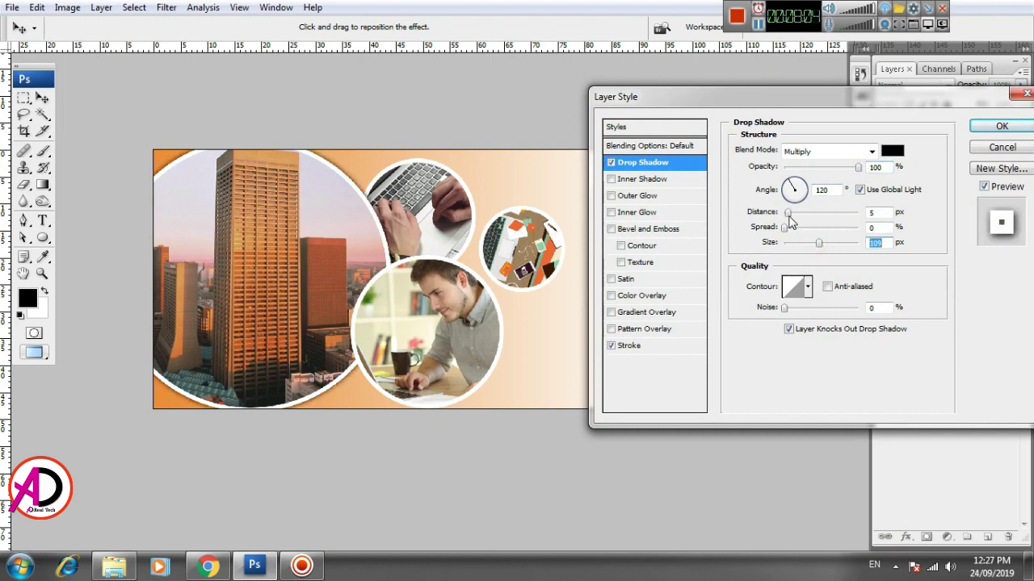
left_click_drag(787, 212, 827, 244)
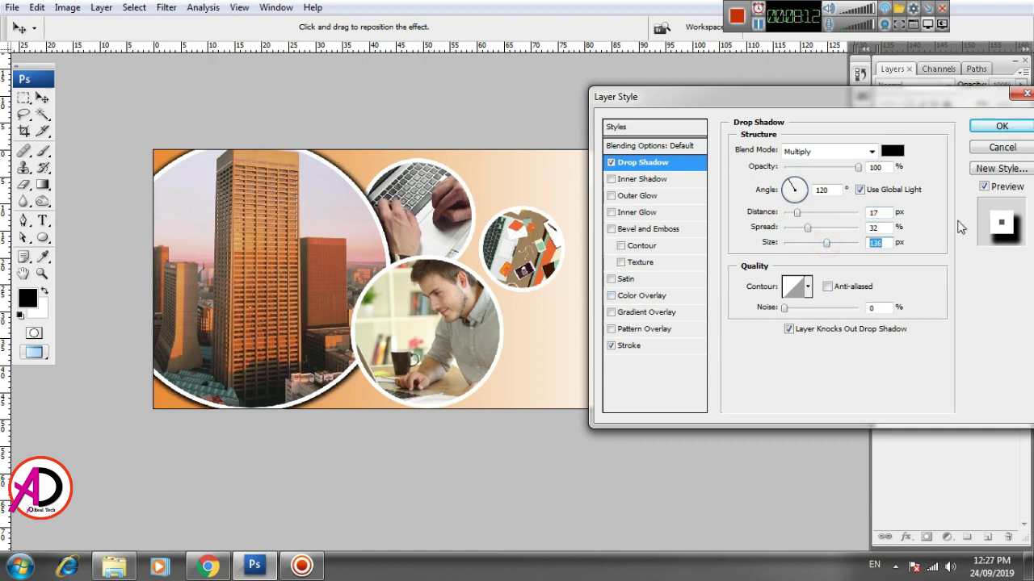
left_click(1001, 126)
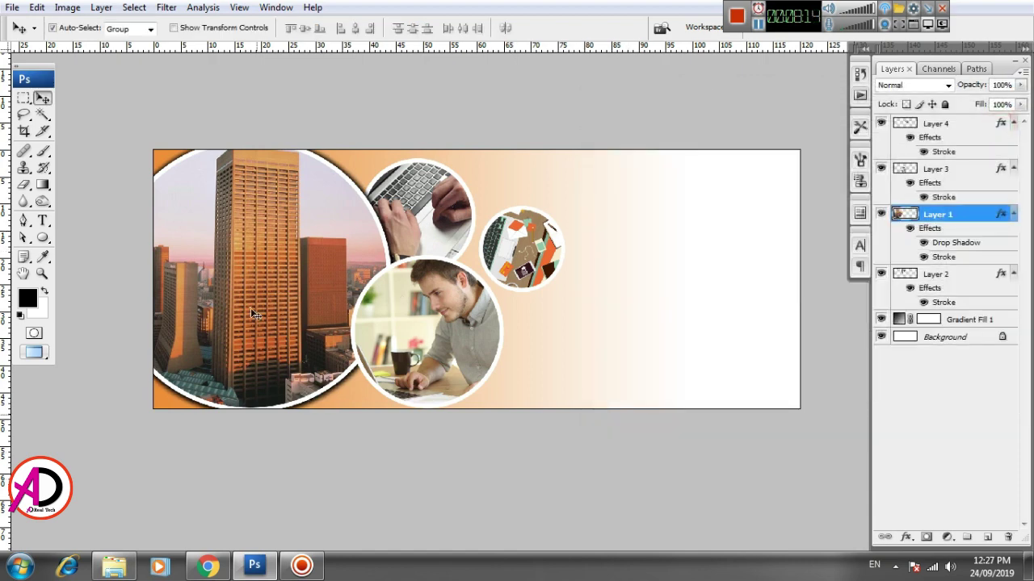
- Add a drop shadow to the working-man circle with 75% opacity, 132° angle, 145 px distance and 136 px size
left_click(453, 344)
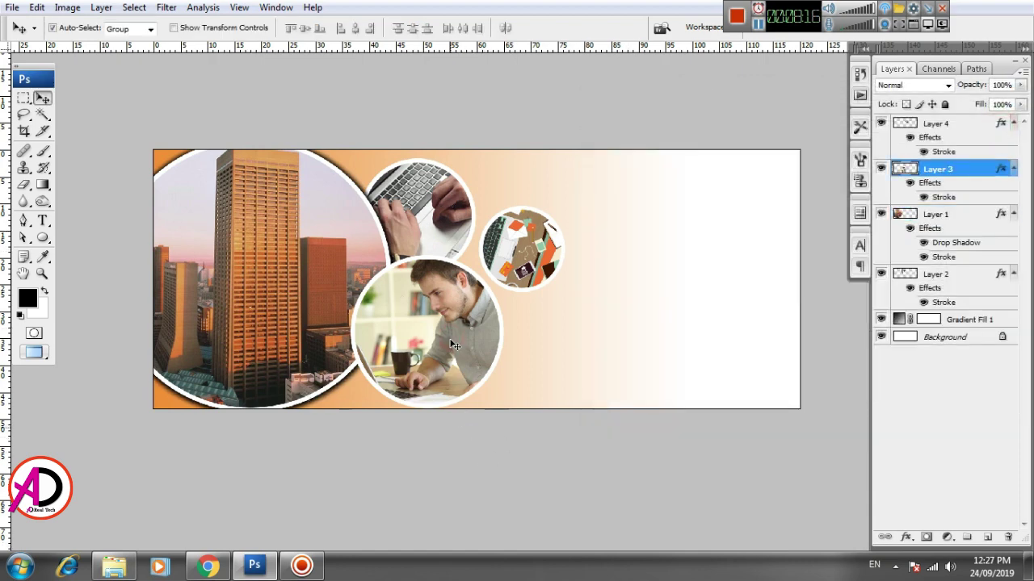
left_click(905, 536)
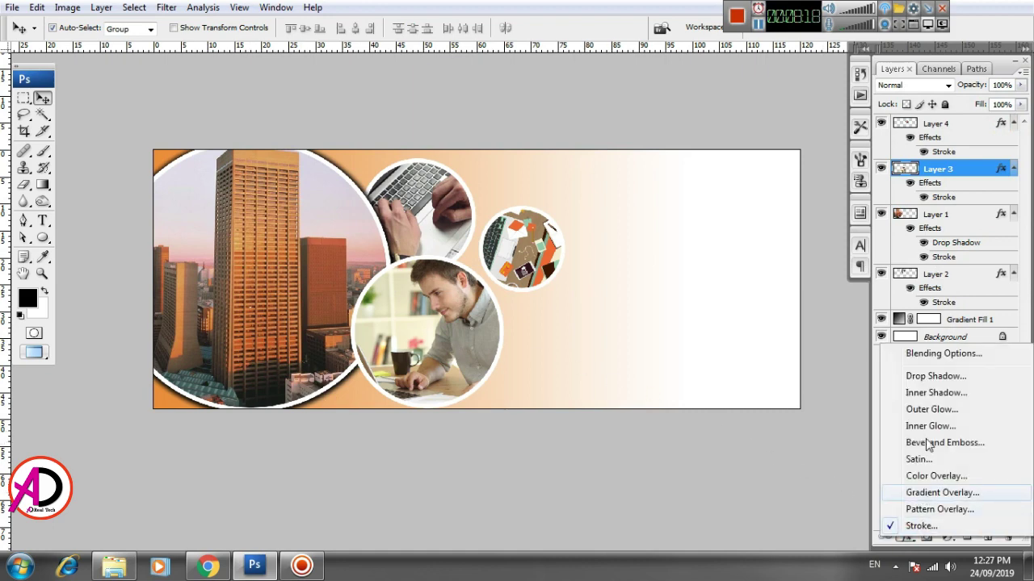
left_click(905, 374)
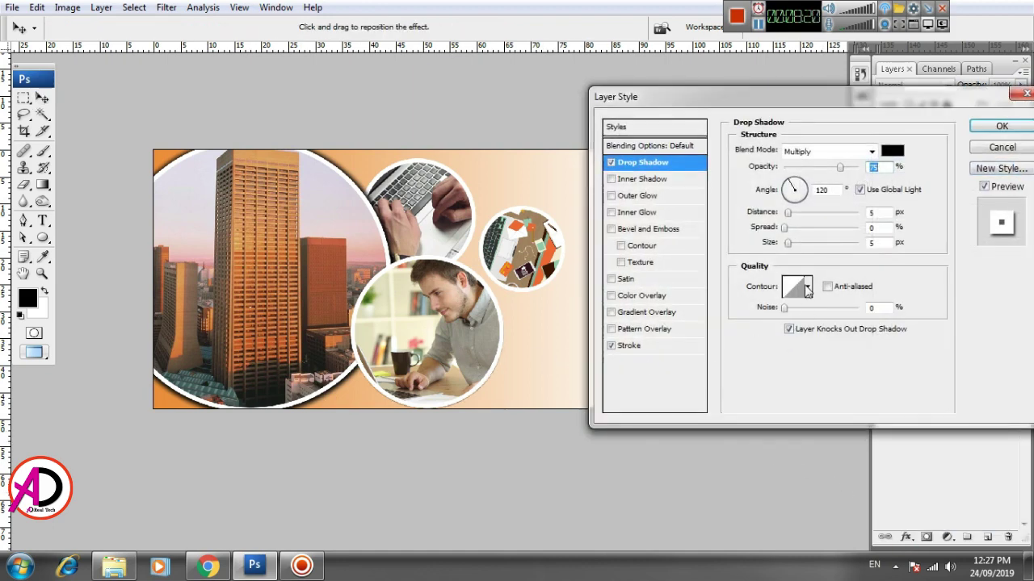
left_click_drag(795, 244, 827, 249)
left_click_drag(789, 214, 806, 217)
left_click_drag(502, 359, 509, 368)
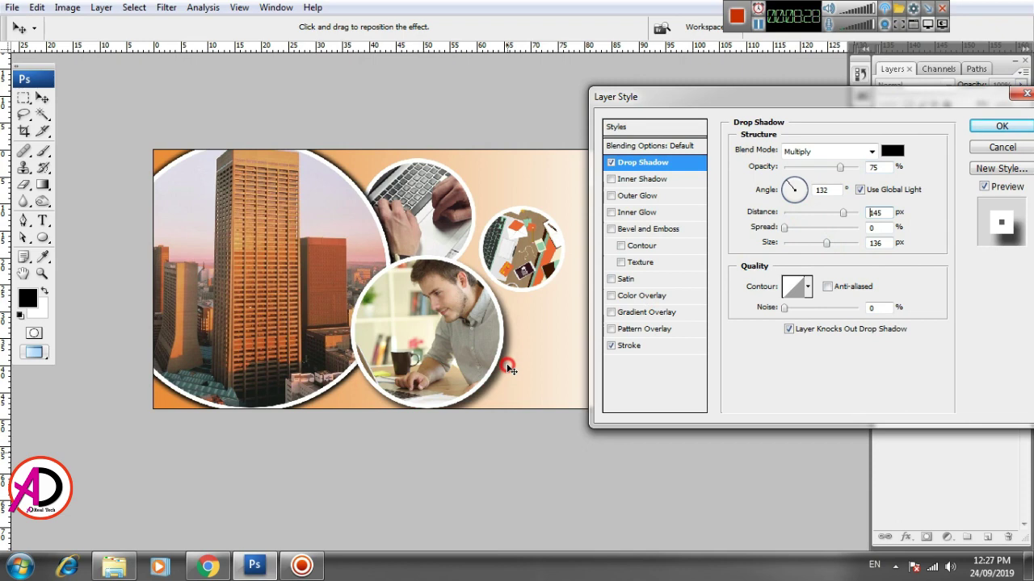
left_click(1000, 127)
- Add a soft drop shadow to the messy-desk circle with 75% opacity, 152° angle, 161 px distance and an increased size
left_click(534, 260)
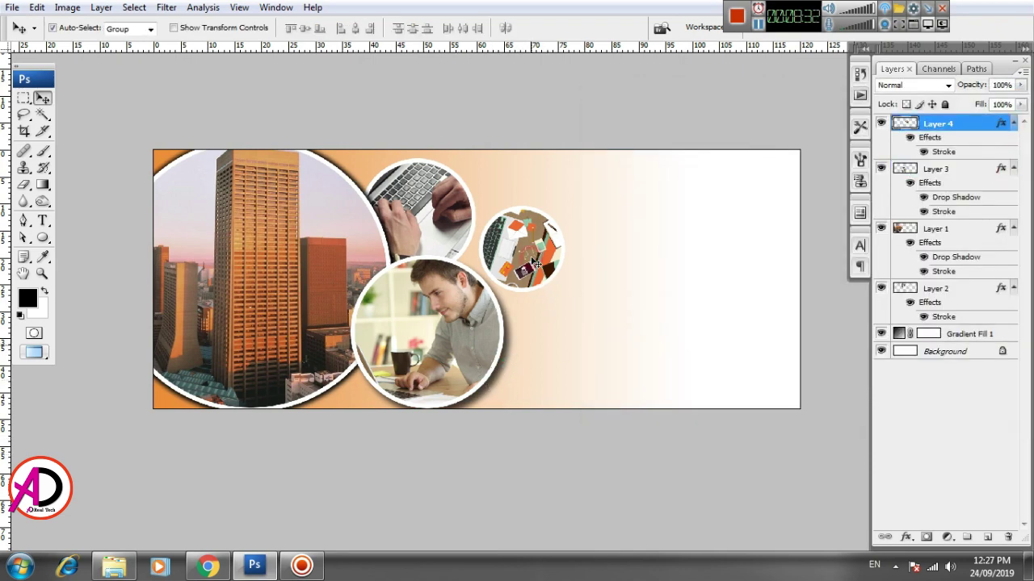
left_click(905, 539)
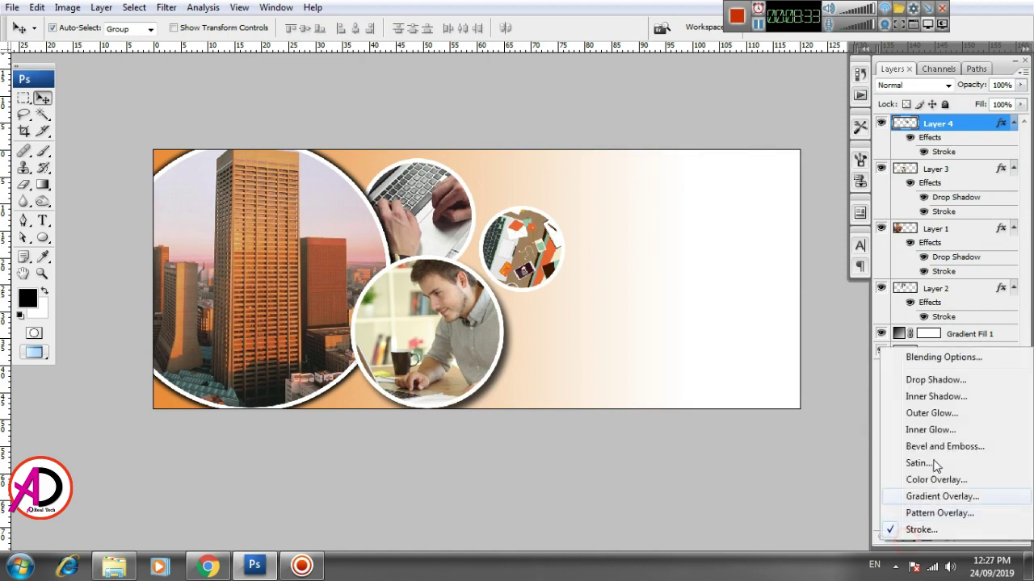
left_click(933, 381)
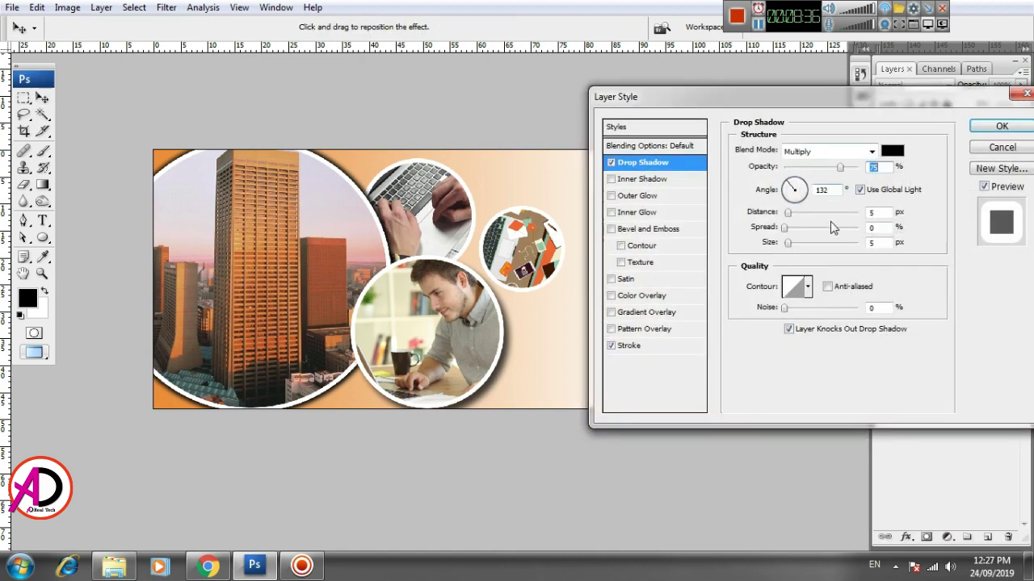
left_click_drag(788, 244, 794, 244)
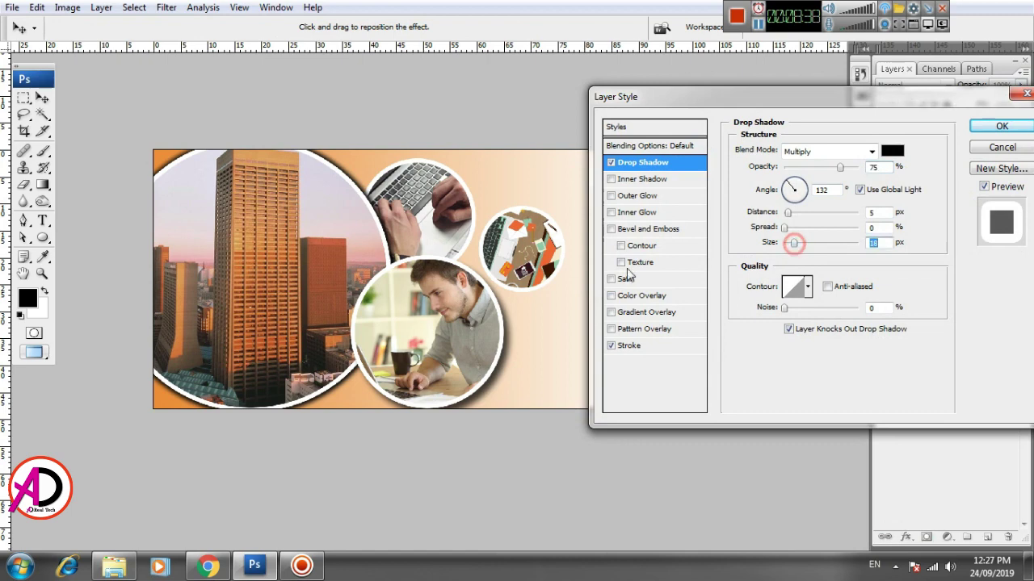
left_click_drag(558, 274, 568, 277)
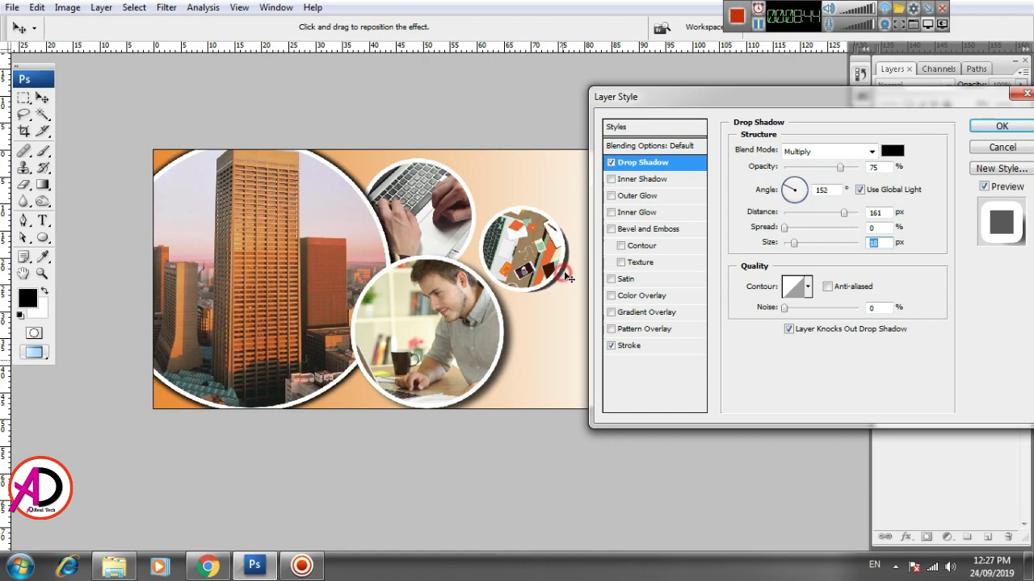
left_click_drag(785, 228, 814, 243)
left_click(998, 126)
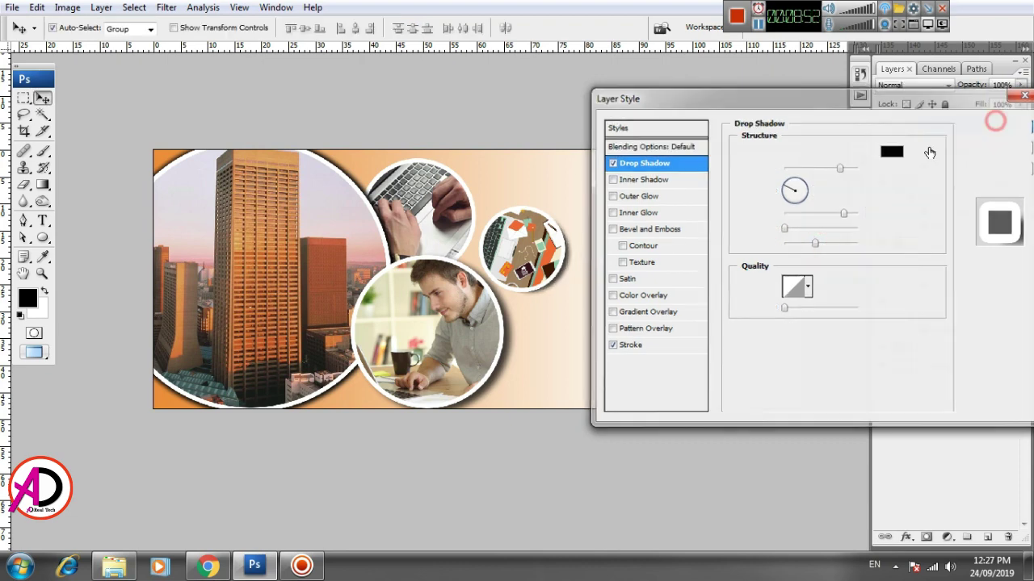
- Add a drop shadow to the laptop circle with 128° angle, a reduced distance, 87 px size and opacity slightly below 75%
left_click(438, 225)
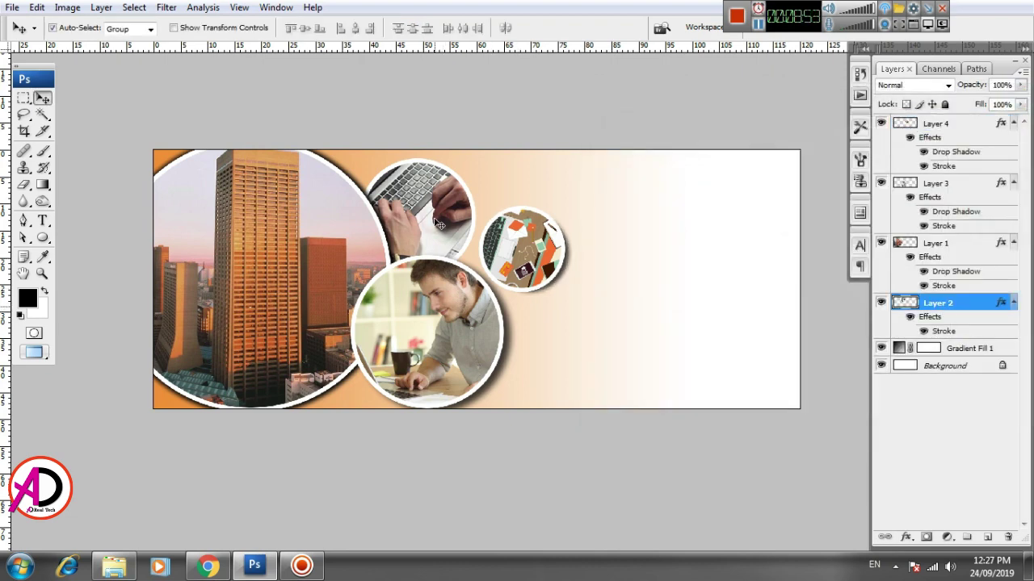
left_click(905, 539)
left_click(957, 444)
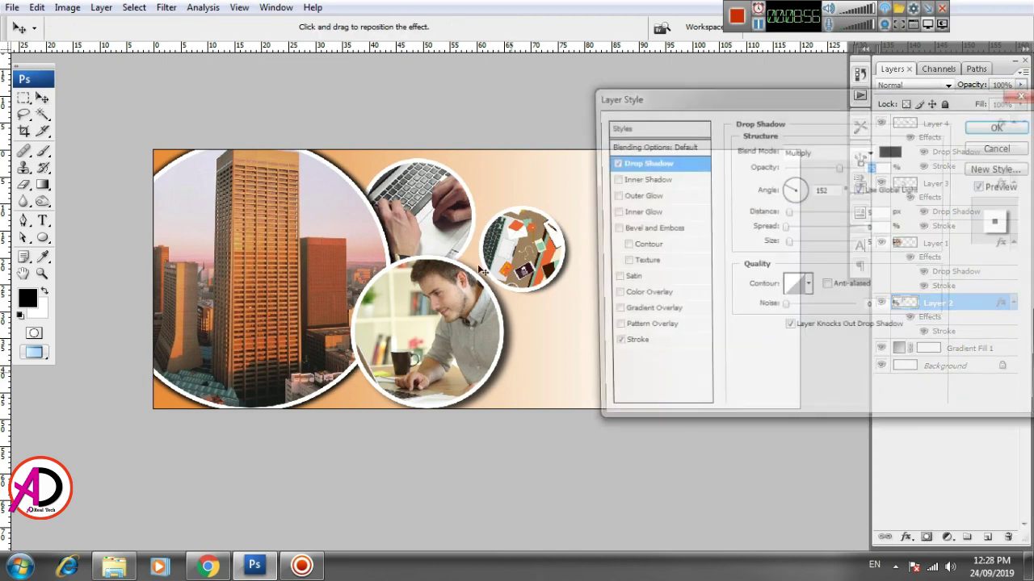
left_click_drag(461, 234, 470, 239)
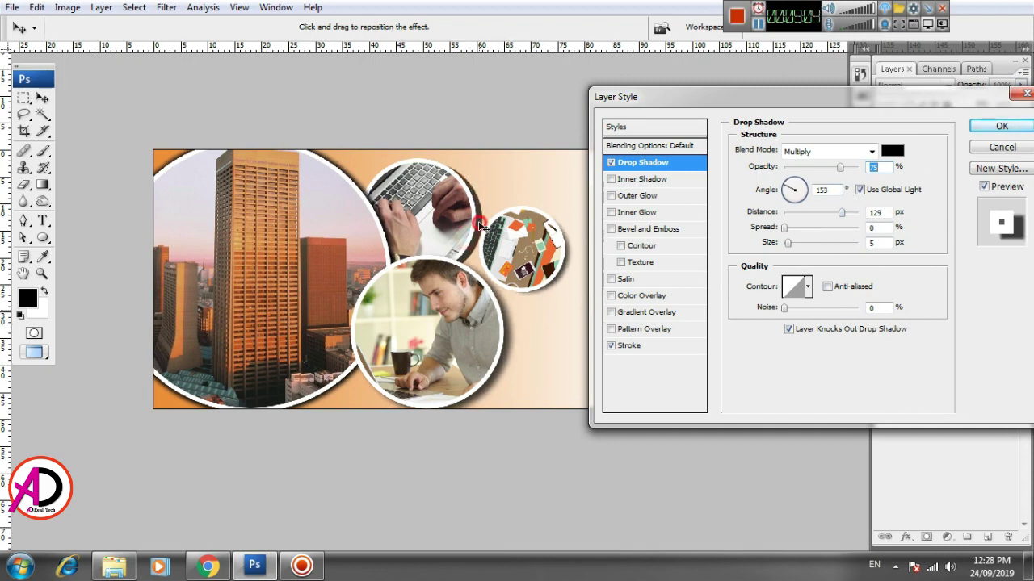
left_click_drag(479, 226, 475, 223)
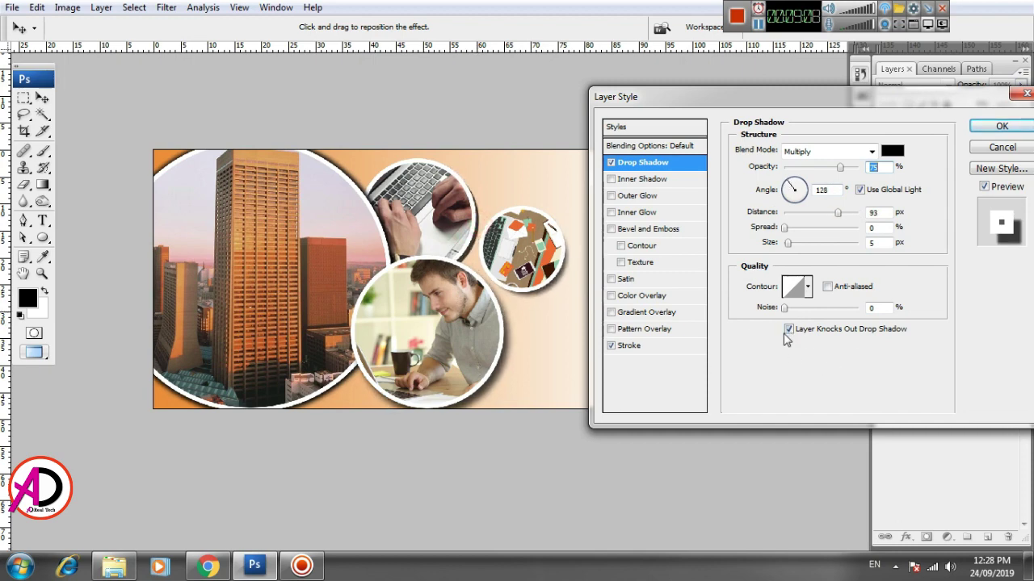
left_click_drag(789, 243, 828, 223)
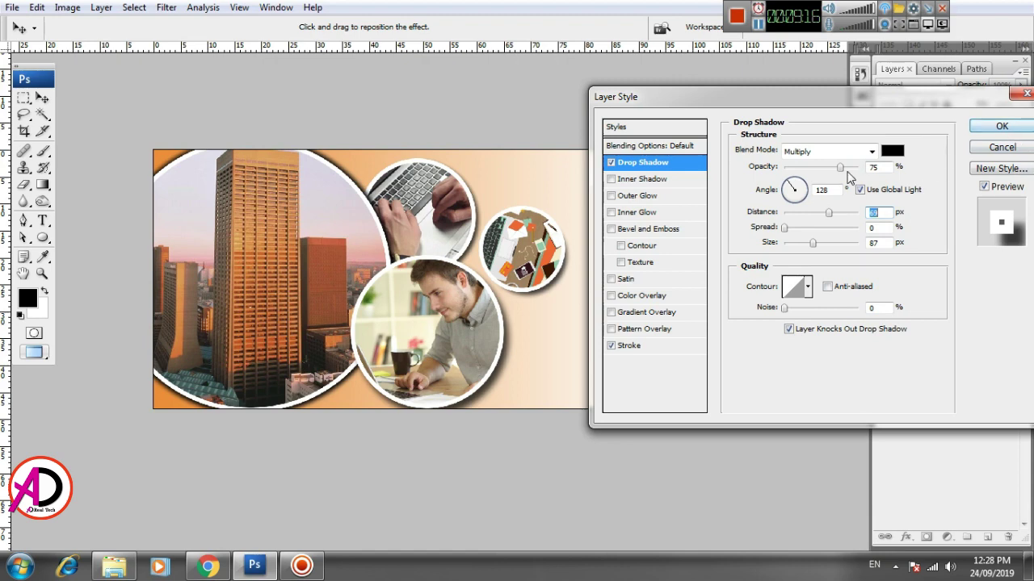
left_click_drag(840, 168, 832, 169)
left_click(1022, 126)
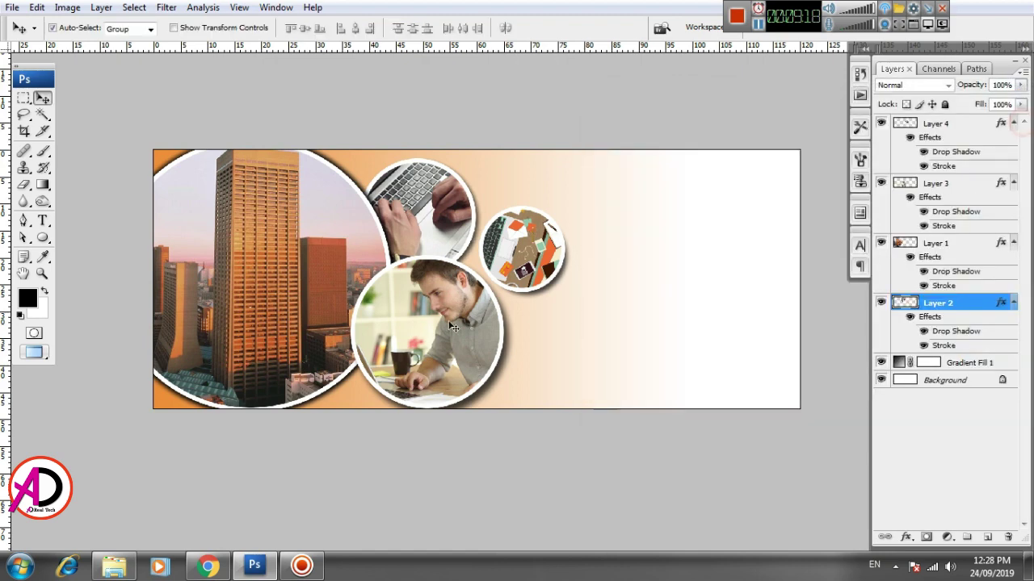
scroll(480, 363, "down", 2)
scroll(483, 362, "up", 1)
scroll(483, 361, "down", 1)
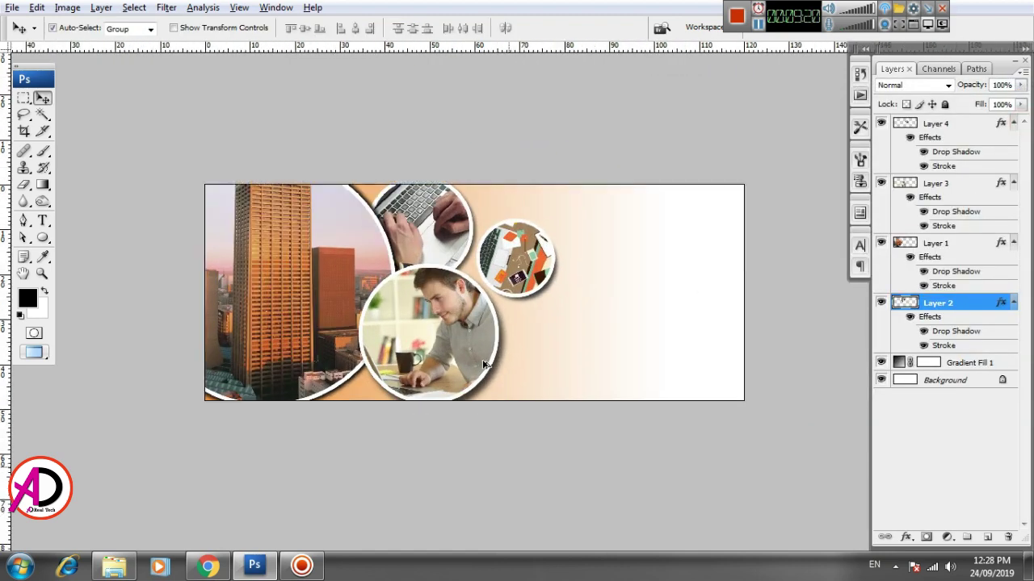
scroll(525, 364, "up", 2)
scroll(533, 379, "down", 3)
scroll(532, 382, "up", 1)
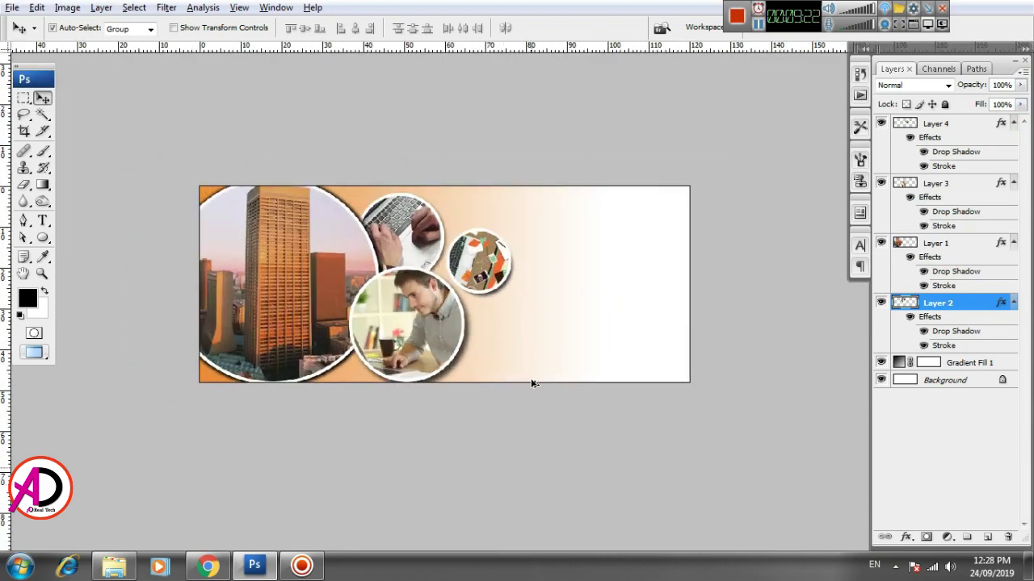
- Add the text COMPANY NAME in white Bell Gothic Std Bold on the banner, below the messy-desk circle and beside the working man
scroll(533, 384, "up", 4)
left_click_drag(598, 315, 531, 377)
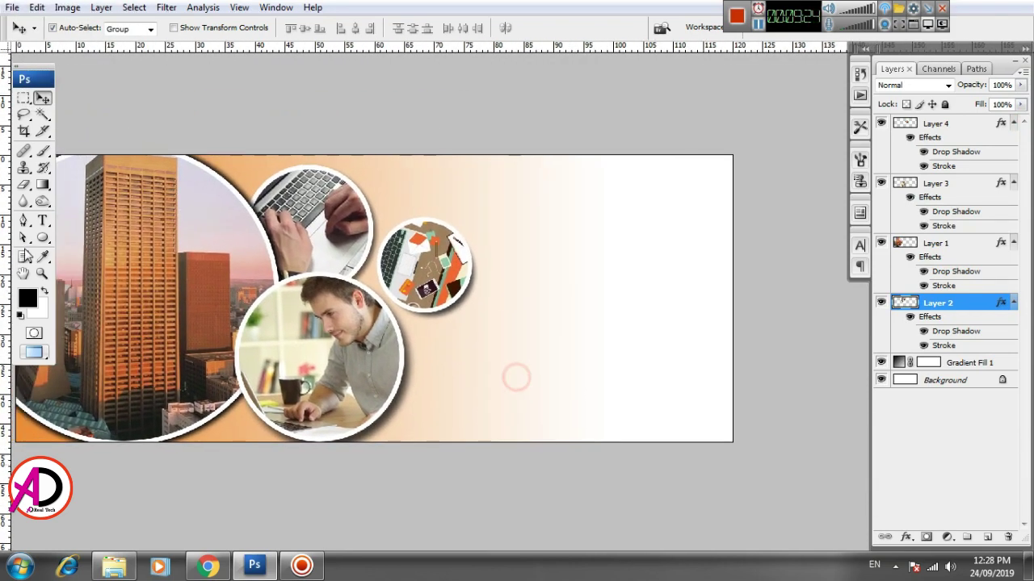
left_click(43, 223)
left_click(461, 369)
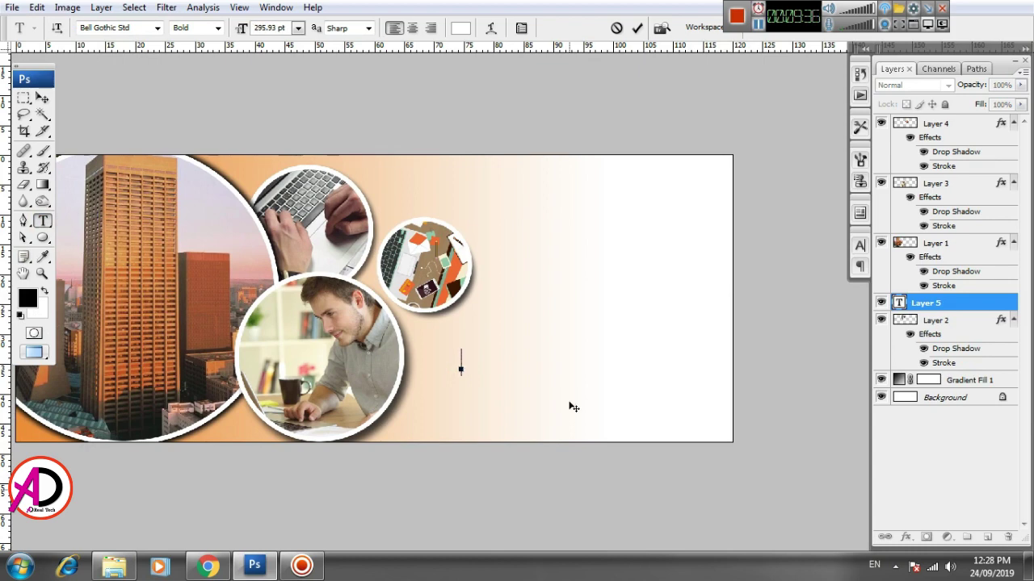
type("C")
key("BackSpace")
key("BackSpace")
type("OMPANY")
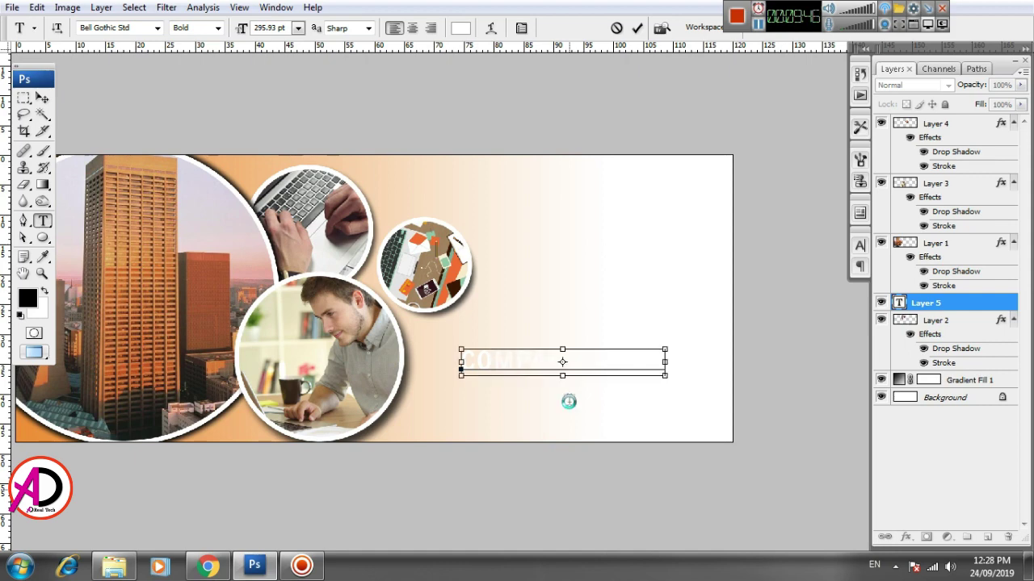
key("ctrl+Return")
- Recolor the COMPANY NAME text to orange ef8d31, sampled from the darkest part of the banner's gradient
triple_click(497, 365)
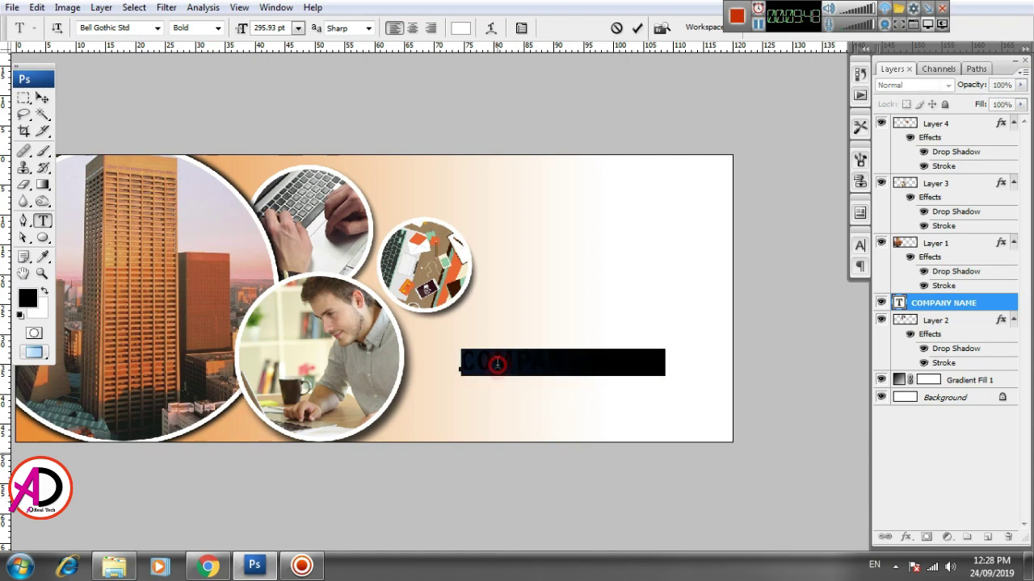
left_click(462, 28)
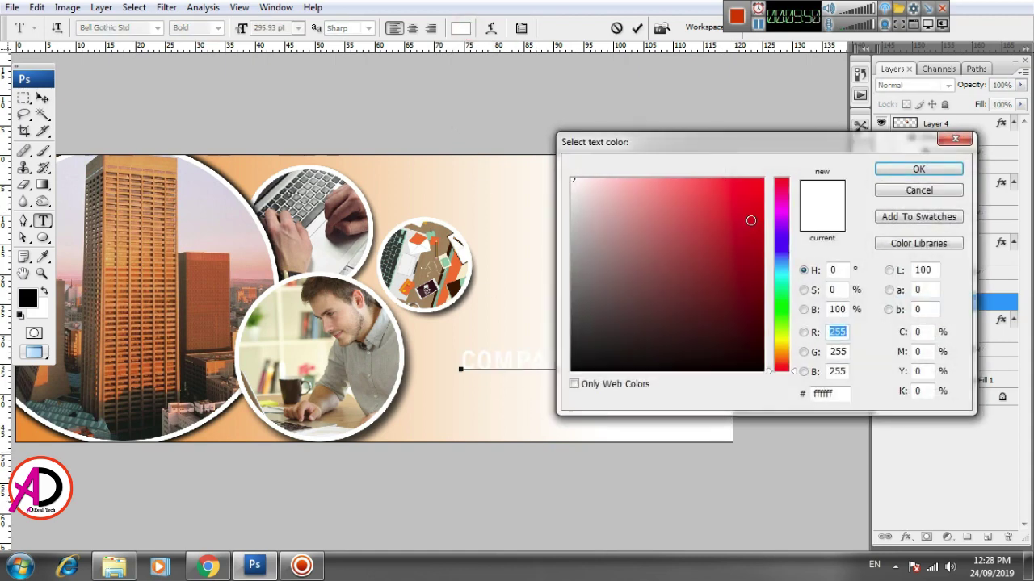
left_click_drag(750, 220, 762, 259)
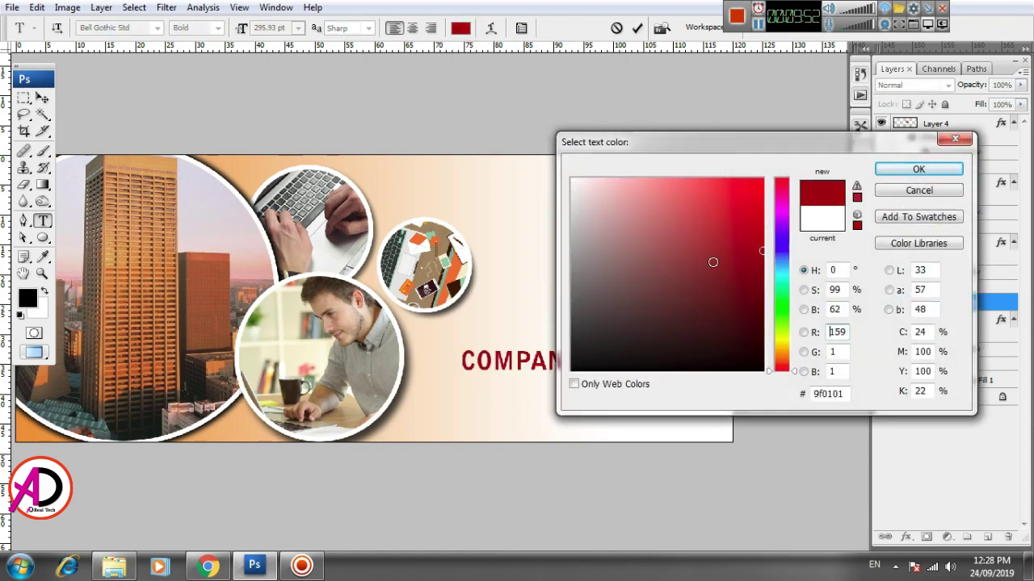
left_click(23, 437)
left_click(918, 168)
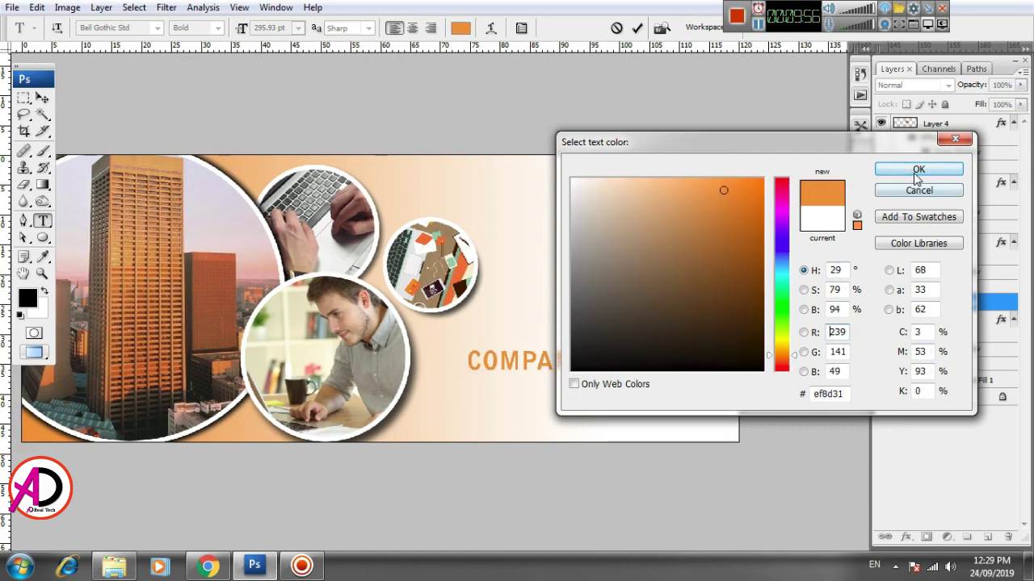
- Move COMPANY NAME to the banner's upper-right white area and stretch it to about 107% width and 101% height
left_click(42, 98)
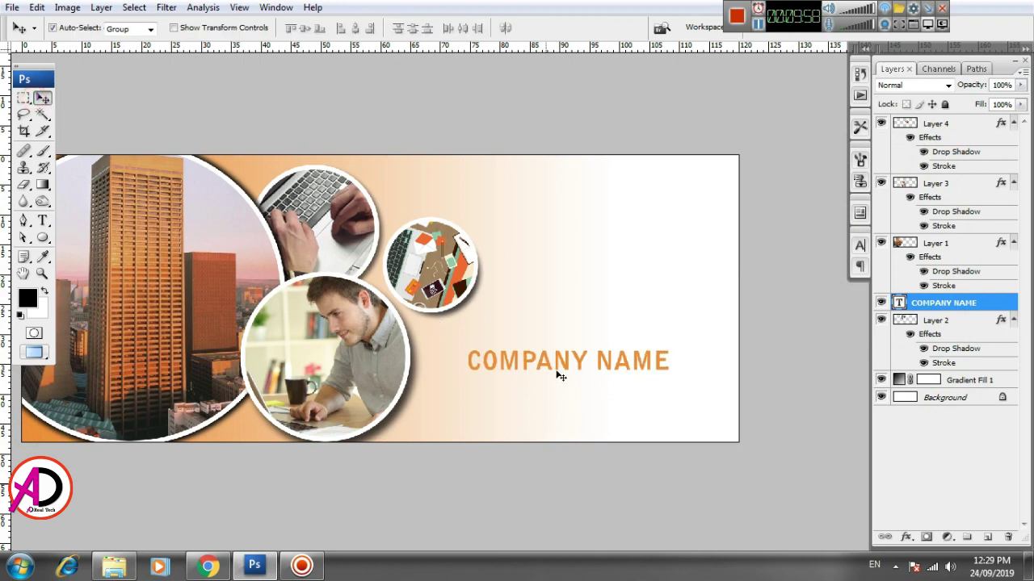
left_click_drag(553, 368, 619, 237)
key("ctrl+t")
left_click_drag(721, 222, 727, 223)
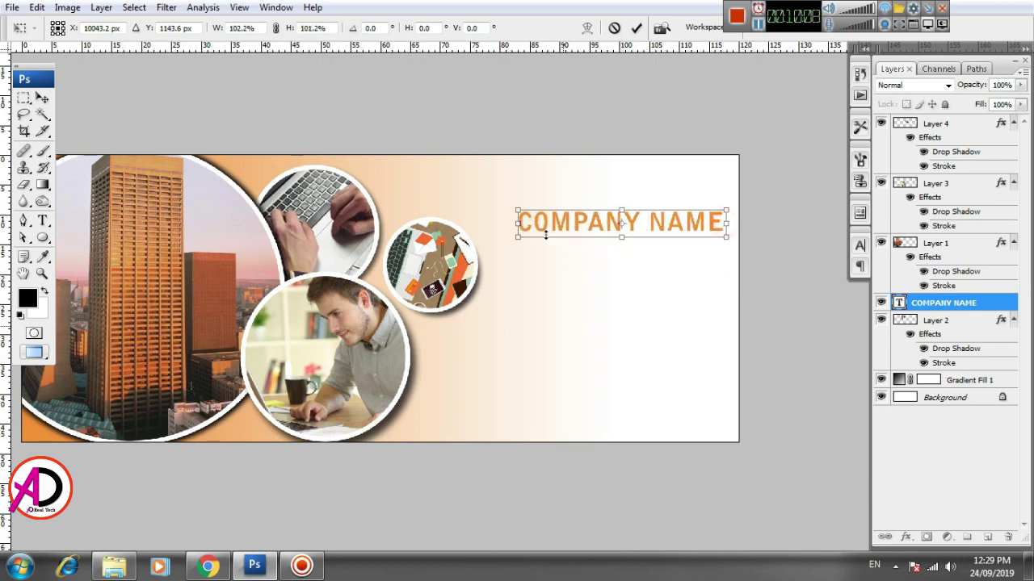
left_click_drag(514, 223, 504, 224)
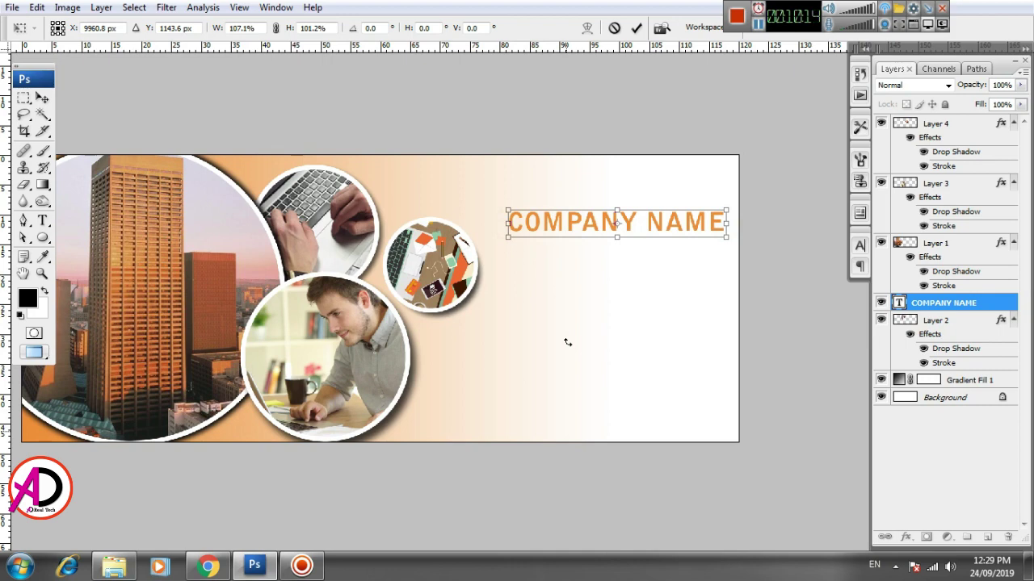
key("Return")
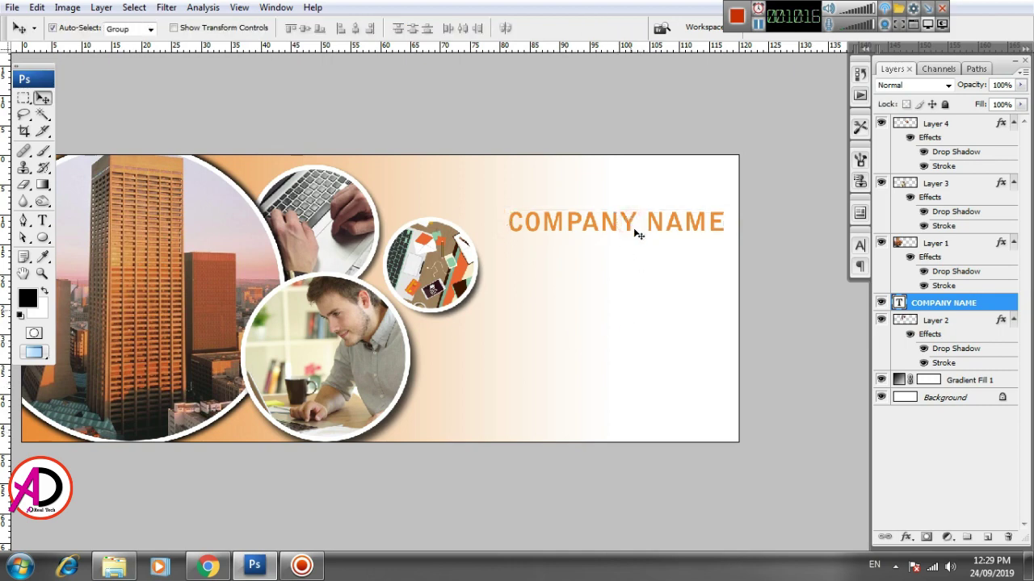
left_click_drag(626, 222, 625, 220)
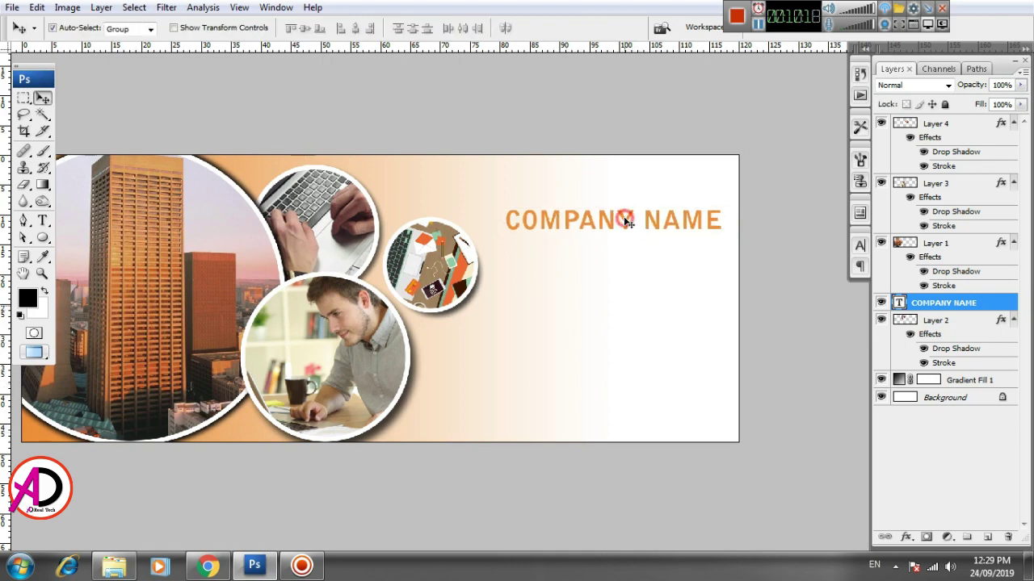
- Add the text TEXT HERE as a new orange text layer in the white area well below COMPANY NAME
scroll(603, 300, "down", 2)
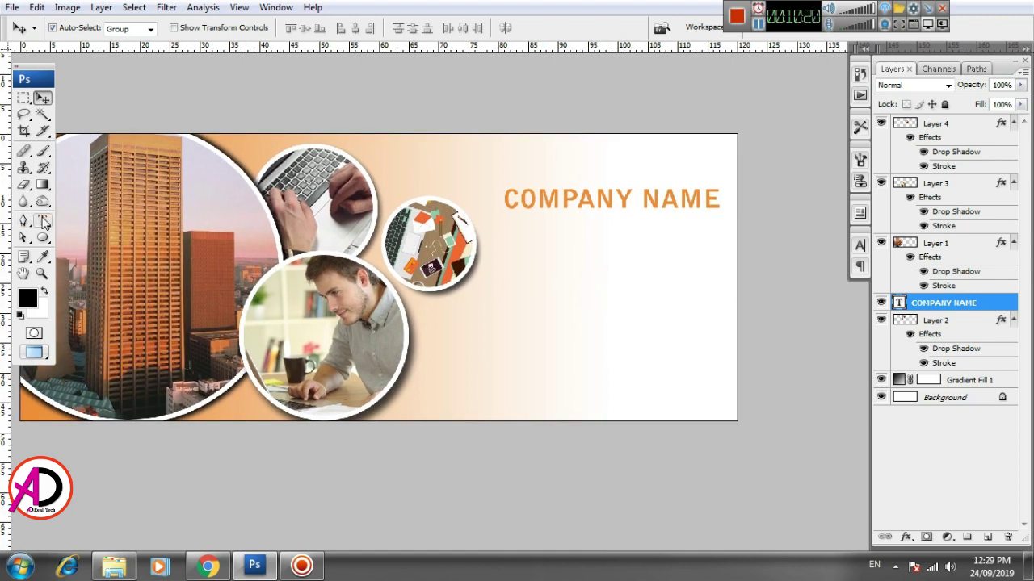
left_click(45, 221)
left_click(516, 325)
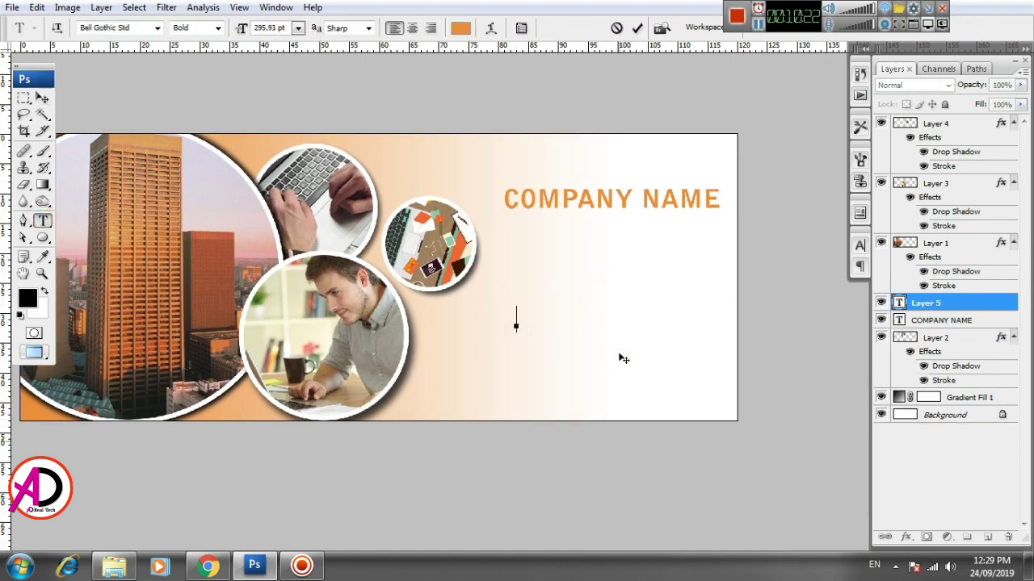
type("TEXT")
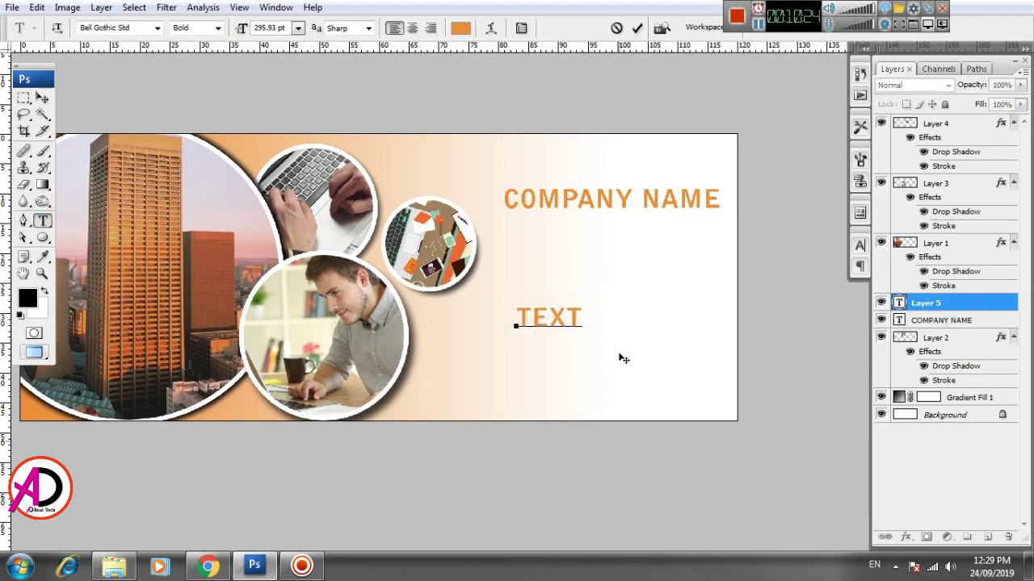
type(" HERE")
key("ctrl+Return")
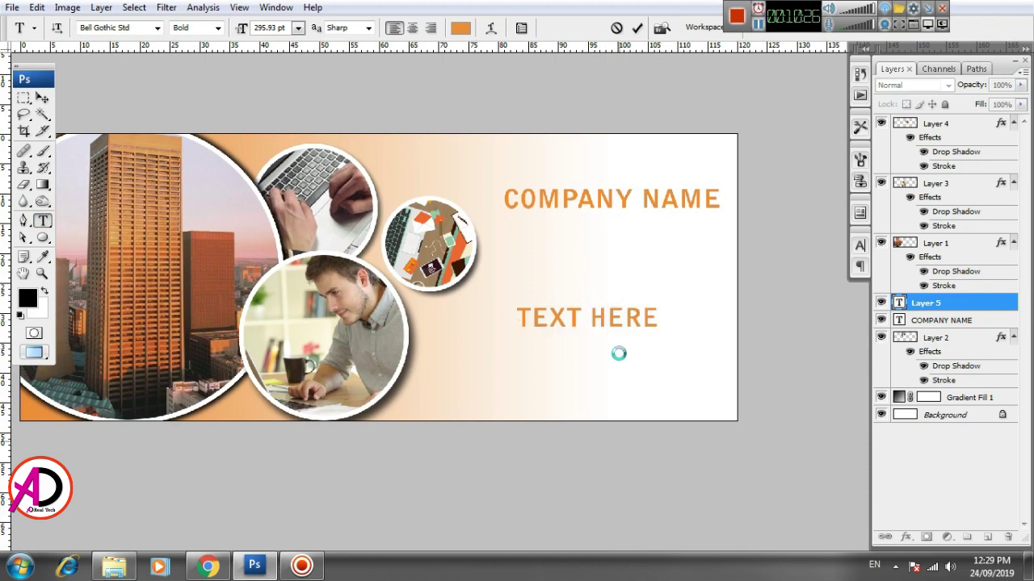
- Scale TEXT HERE to 88.8% and place it directly under COMPANY NAME, aligned with its left edge
key("v")
key("ctrl+t")
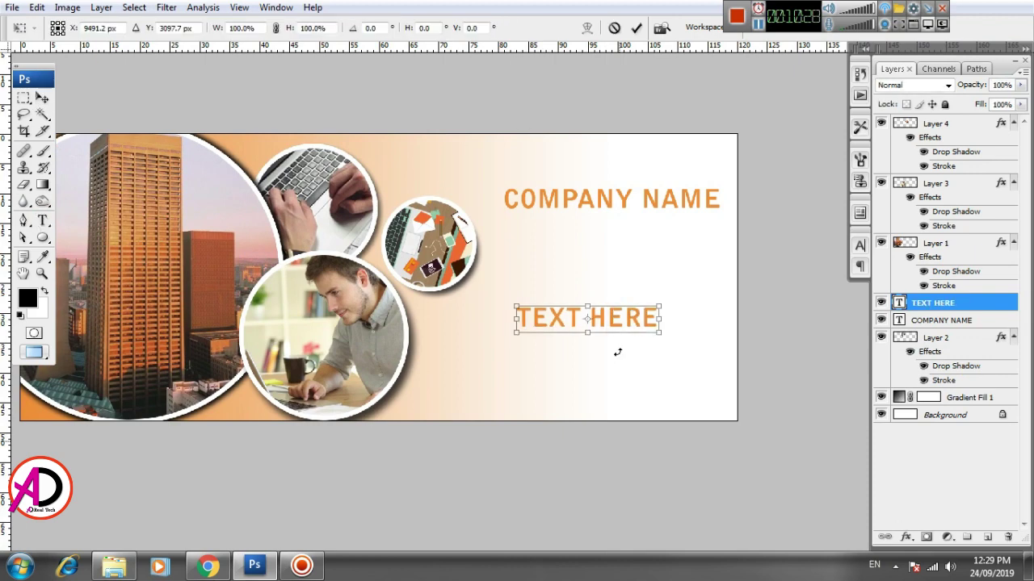
left_click_drag(659, 334, 606, 232)
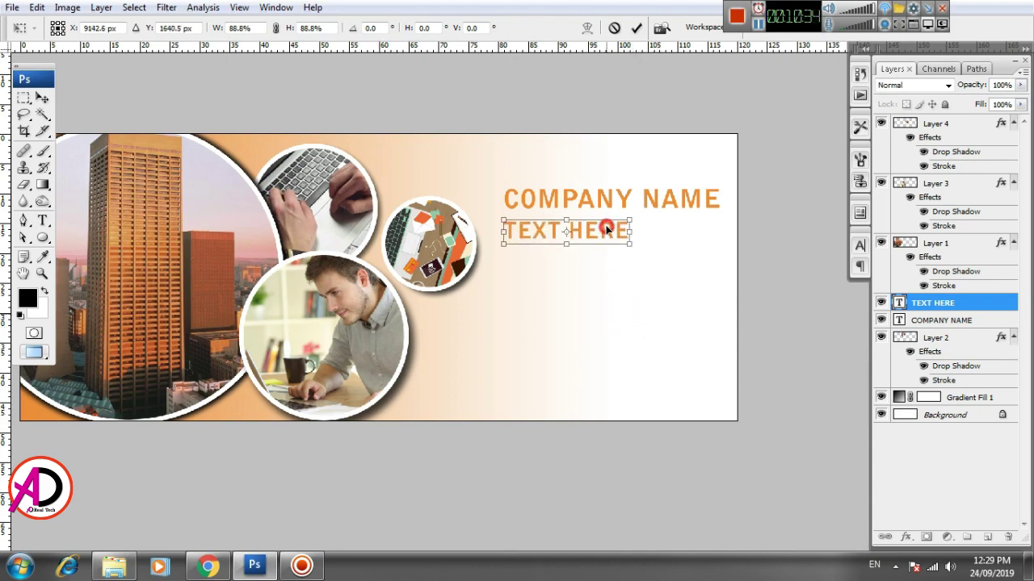
key("Up")
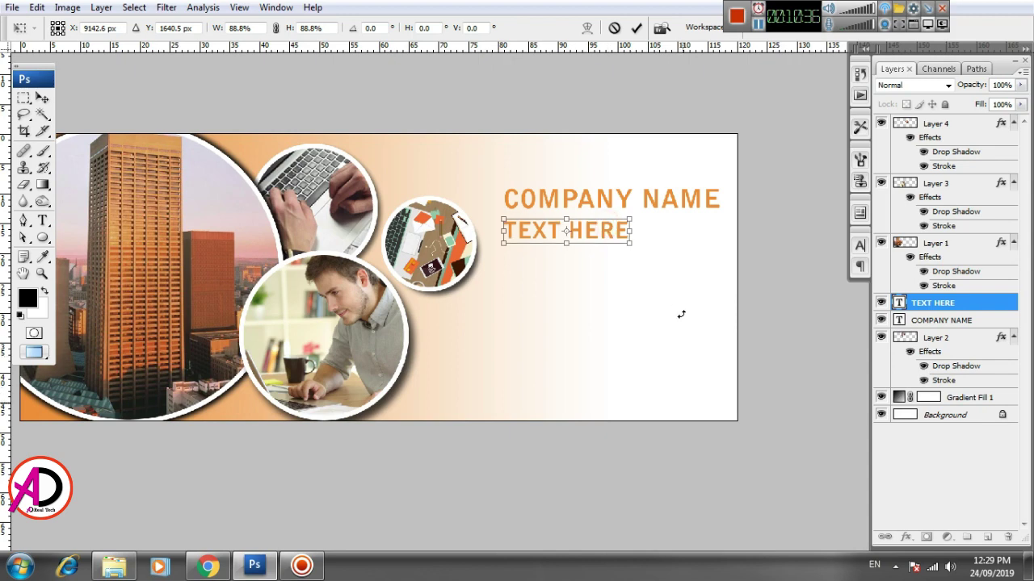
key("Up")
key("Up")
key("Right")
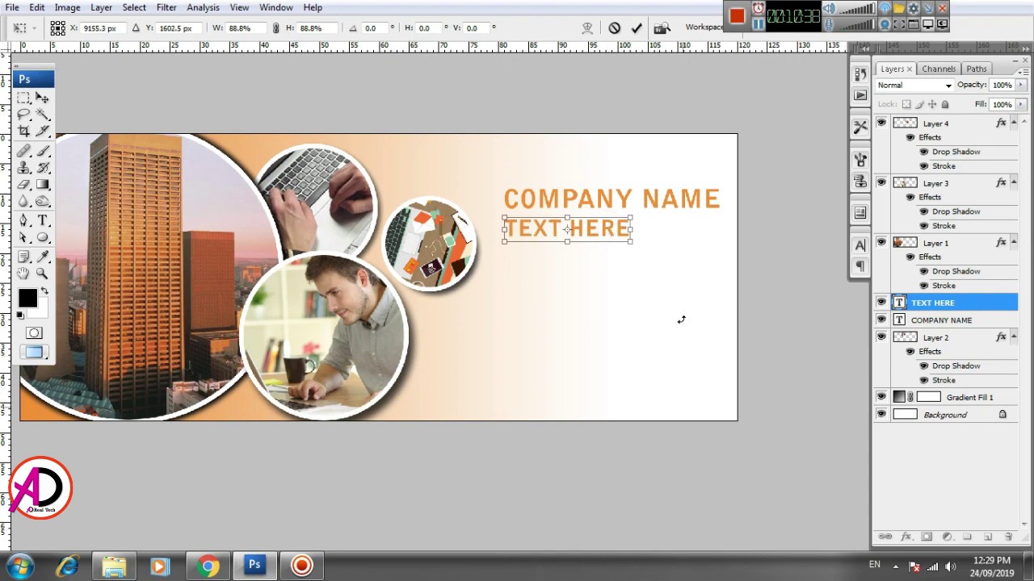
key("Return")
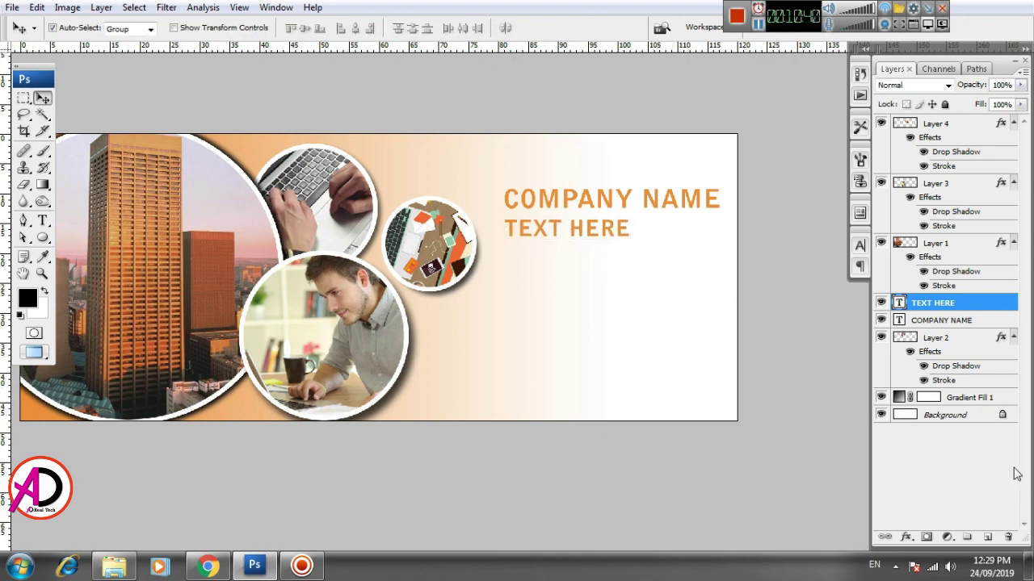
- Change the TEXT HERE color to black (000000) and turn off its faux bold style
left_click(860, 245)
left_click(807, 343)
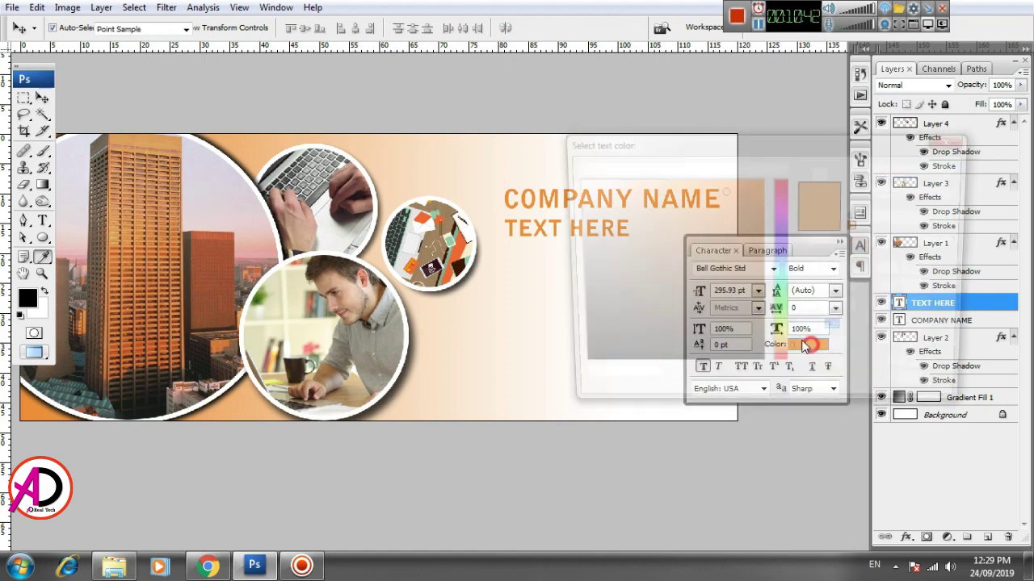
left_click_drag(571, 345, 574, 385)
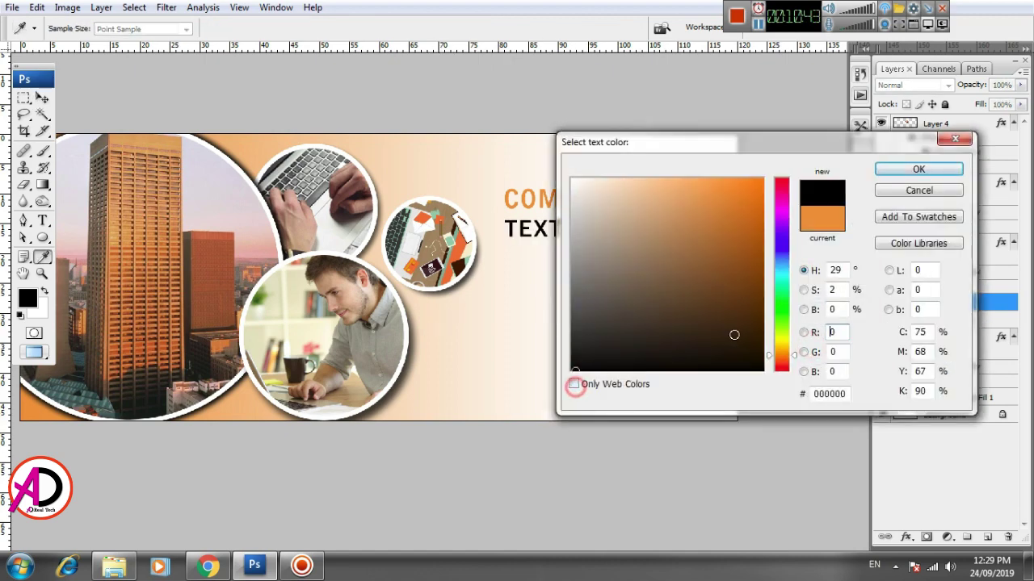
left_click(919, 169)
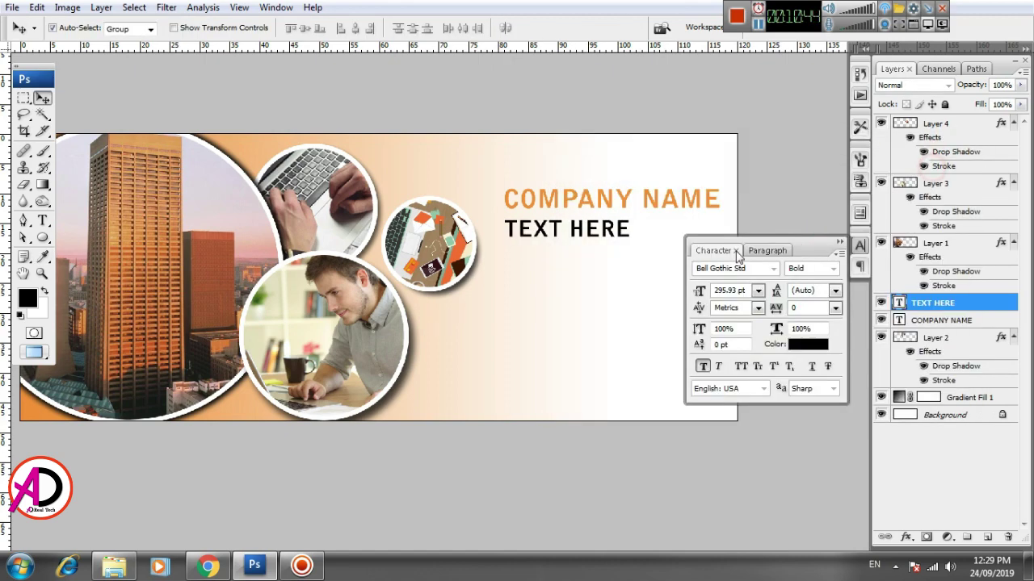
left_click(701, 366)
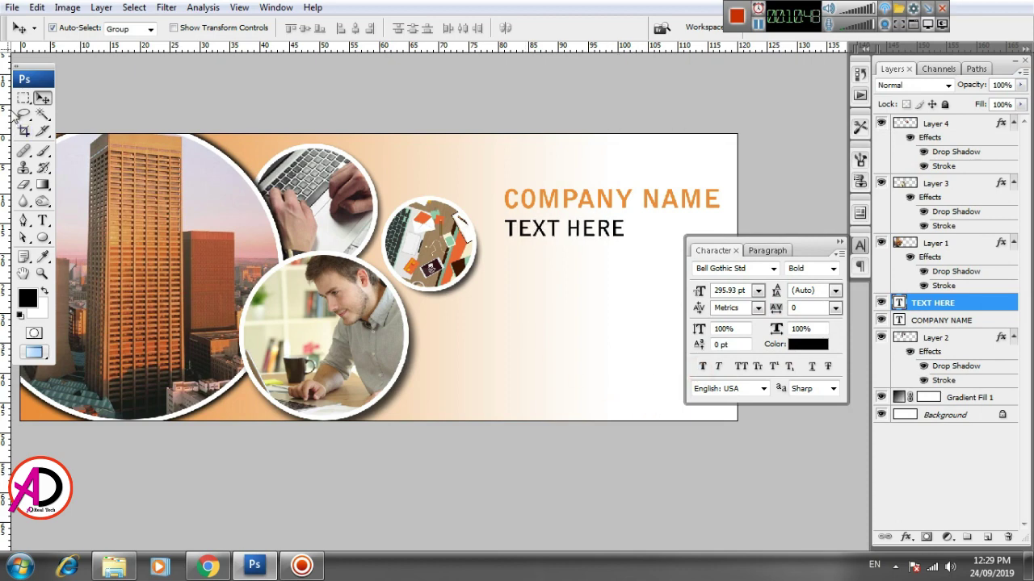
- Add a paragraph text box in the banner's lower right reading "Lorem ipsum dolor sit amet, consectetur adipiscing elit, sed do eiusmod temp"
left_click_drag(610, 346, 526, 363)
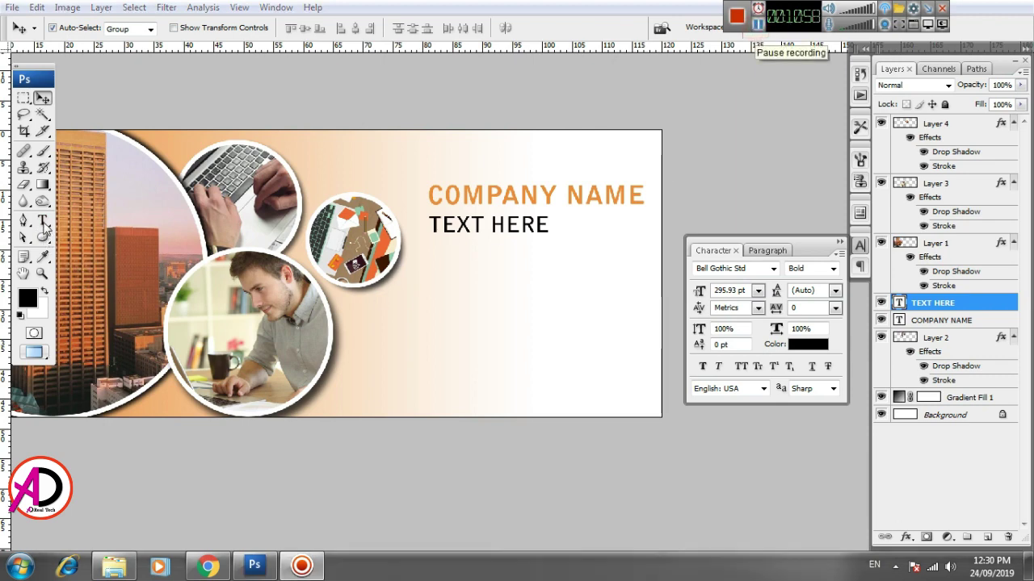
left_click(44, 219)
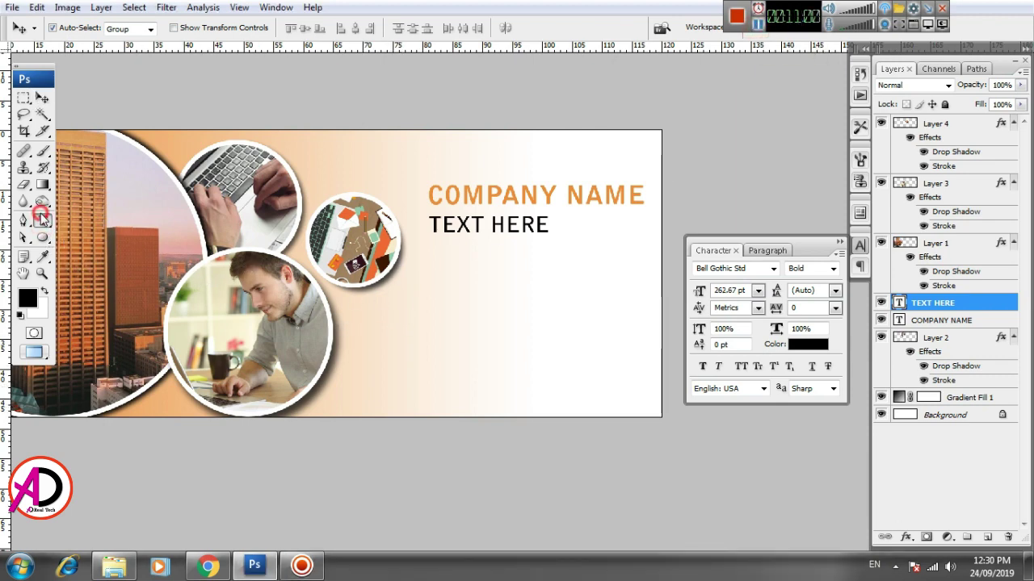
left_click_drag(380, 310, 632, 387)
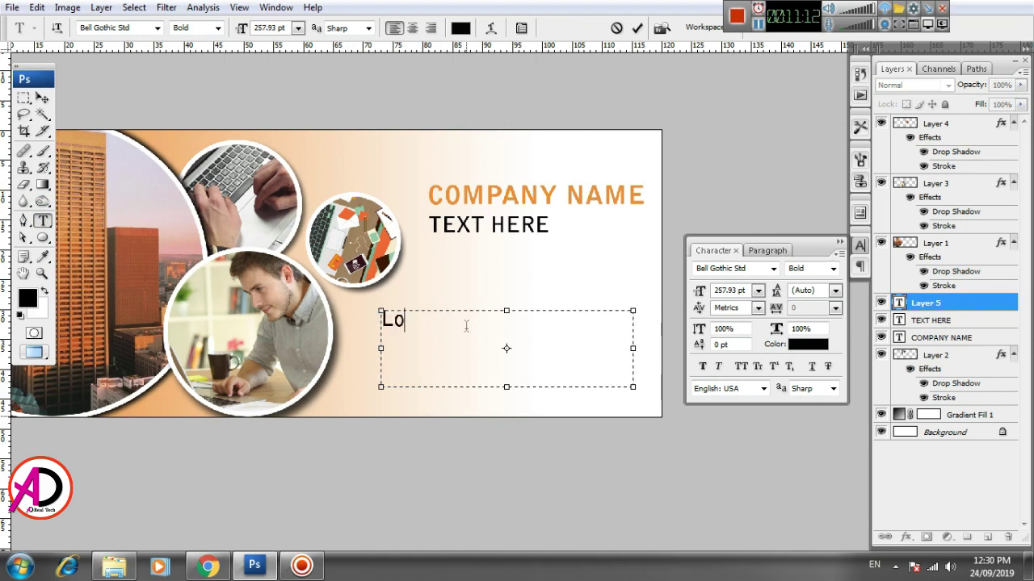
type("rem ipsum dol")
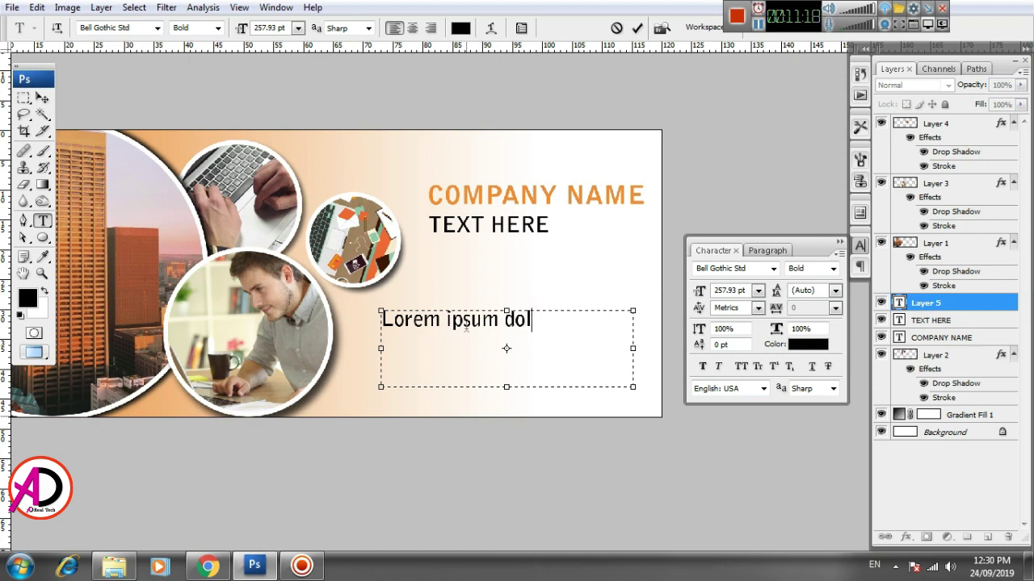
type("or sit")
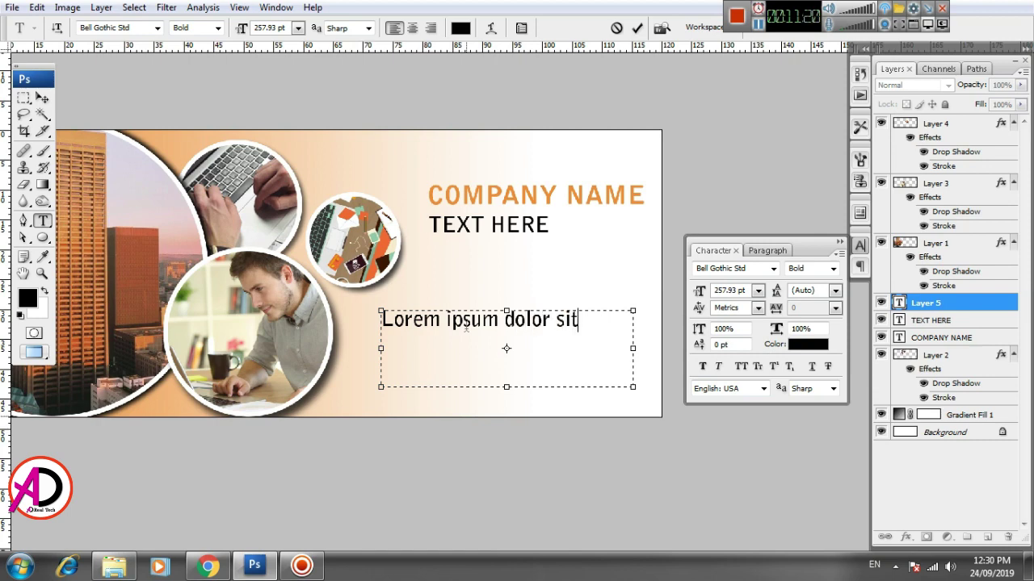
type(" amet")
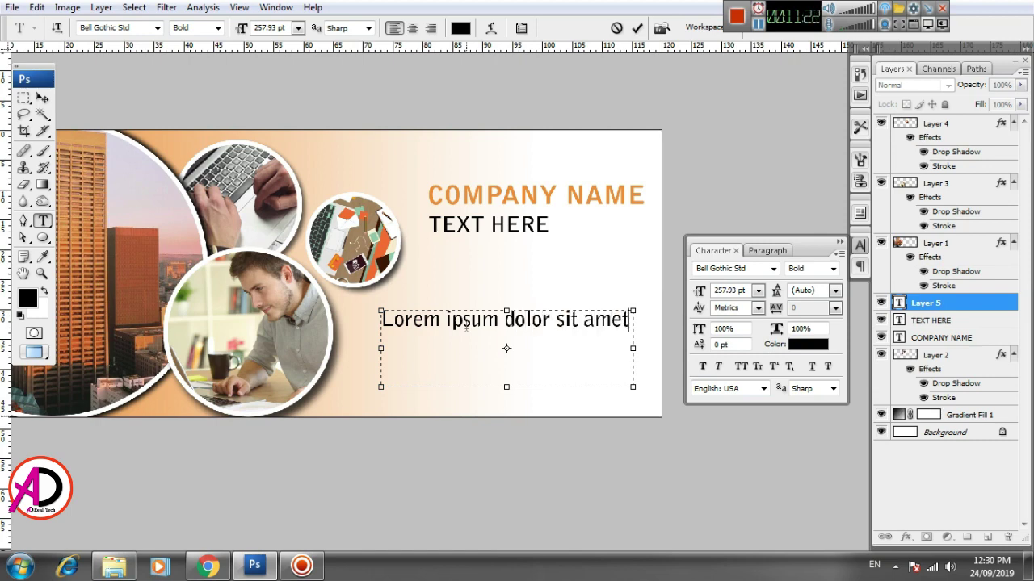
type(", c")
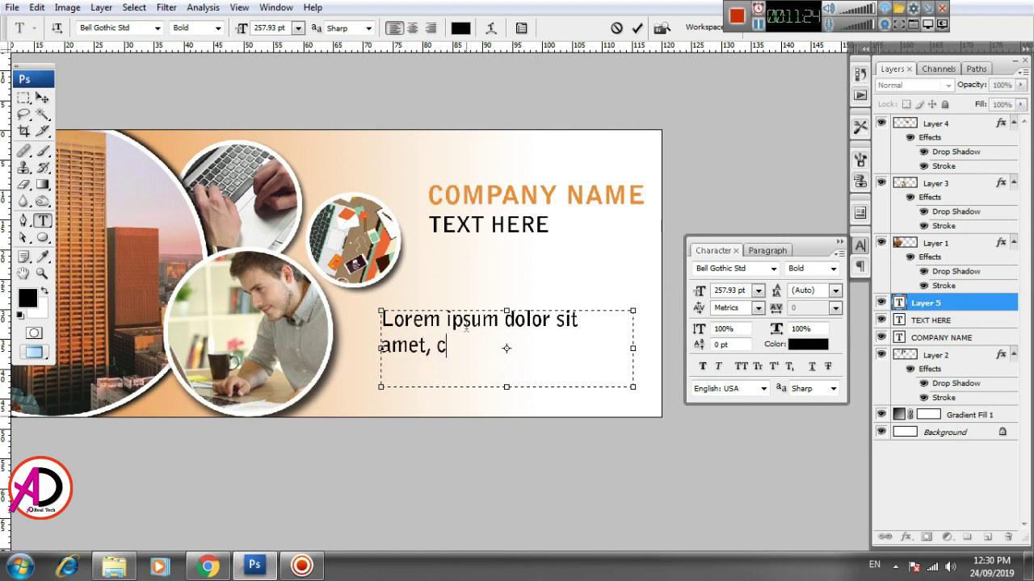
type("o sc")
key("BackSpace")
type("ect")
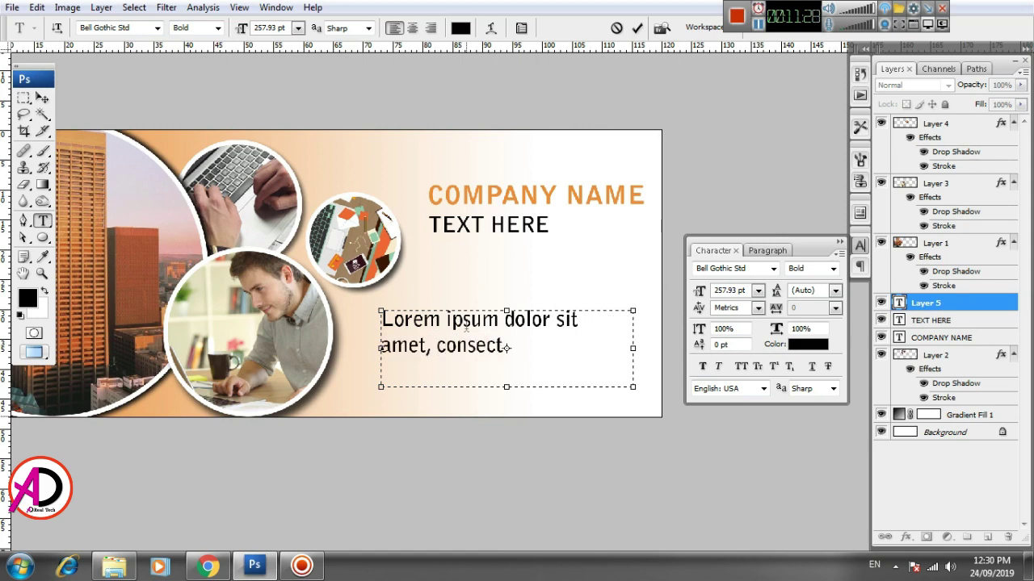
type("et")
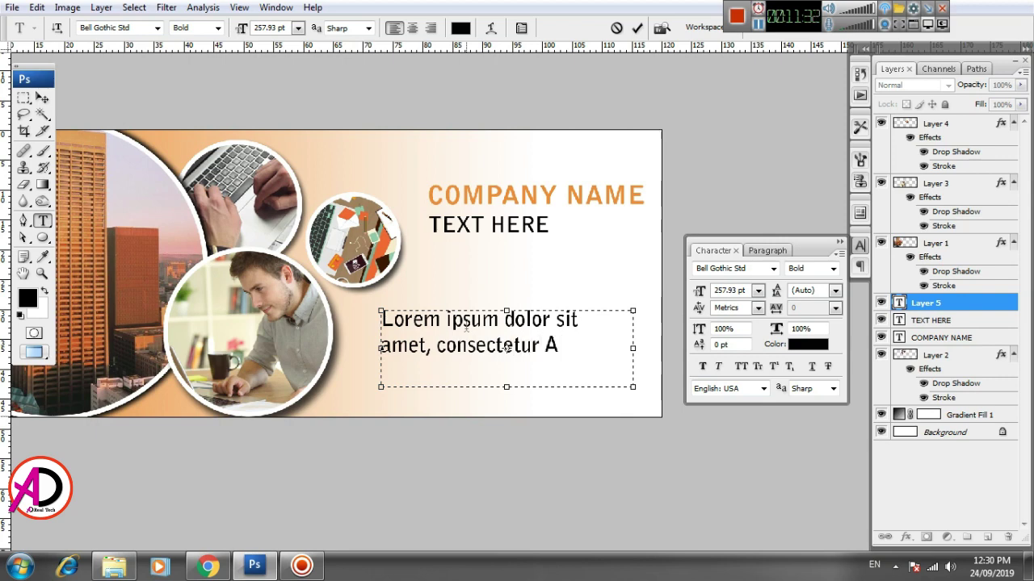
type("ur adi")
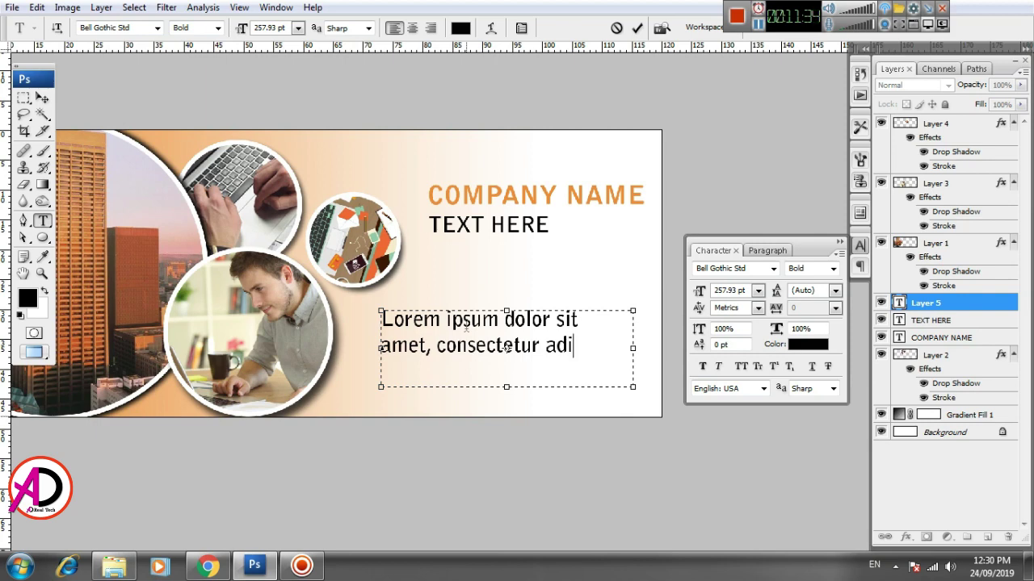
type("piscing")
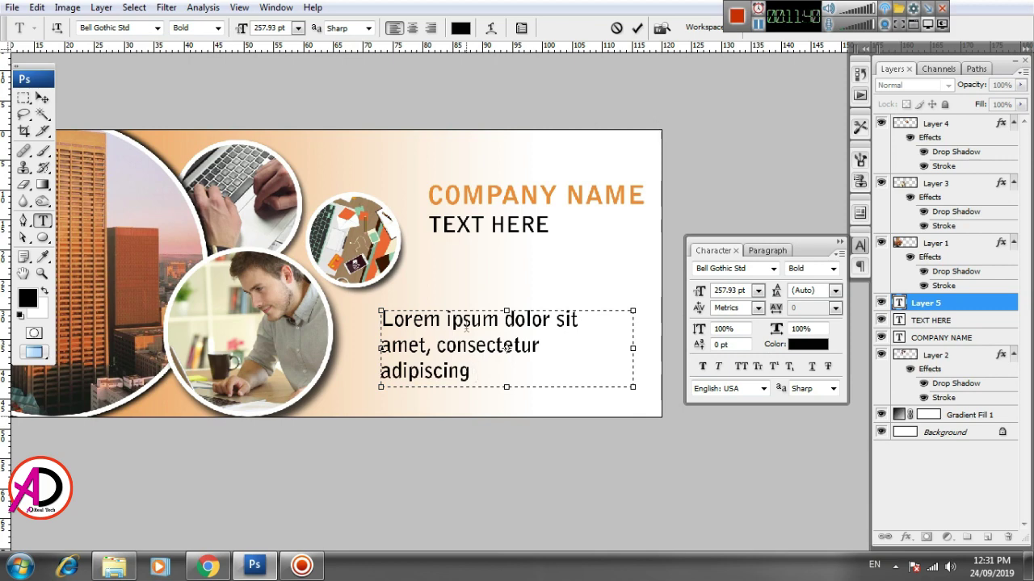
type(" elit, des")
key("BackSpace")
key("BackSpace")
key("BackSpace")
type("sed d o eism")
- Reduce the font size of the whole Lorem ipsum paragraph to 217.93 pt
key("ctrl+a")
key("ctrl+shift+comma")
key("ctrl+shift+comma")
key("ctrl+shift+comma")
key("ctrl+shift+comma")
key("ctrl+shift+comma")
key("ctrl+shift+comma")
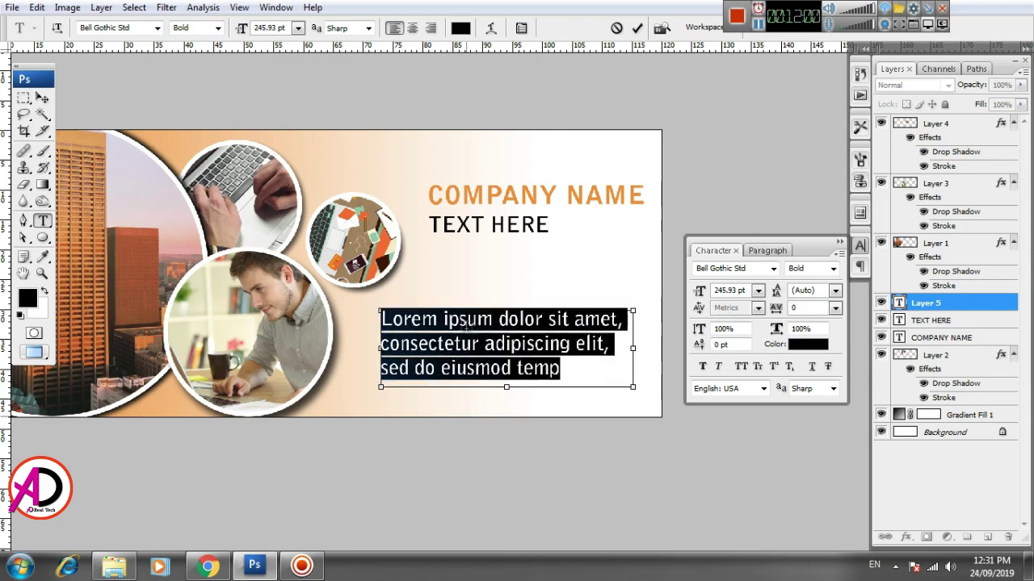
key("ctrl+shift+comma")
key("ctrl+shift+comma")
key("ctrl+shift+comma")
key("ctrl+shift+comma")
key("ctrl+shift+comma")
key("ctrl+shift+comma")
key("ctrl+shift+comma")
key("ctrl+shift+comma")
key("ctrl+shift+comma")
key("ctrl+shift+comma")
key("ctrl+shift+comma")
key("ctrl+shift+comma")
key("ctrl+shift+comma")
key("ctrl+shift+comma")
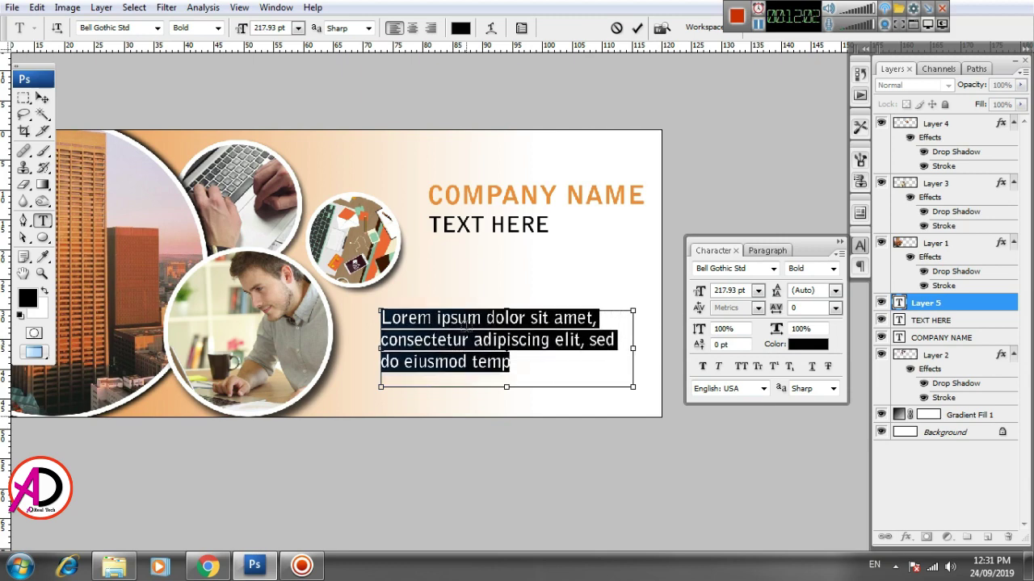
- Shrink the selected Lorem ipsum paragraph text further, down to 153.93 pt
key("ctrl+shift+comma")
key("ctrl+shift+comma")
key("ctrl+shift+comma")
key("ctrl+shift+comma")
key("ctrl+shift+comma")
key("ctrl+shift+comma")
key("ctrl+shift+comma")
key("ctrl+shift+comma")
key("ctrl+shift+comma")
key("ctrl+shift+comma")
key("ctrl+shift+comma")
key("ctrl+shift+comma")
key("ctrl+shift+comma")
key("ctrl+shift+comma")
key("ctrl+shift+comma")
key("ctrl+shift+comma")
key("ctrl+shift+comma")
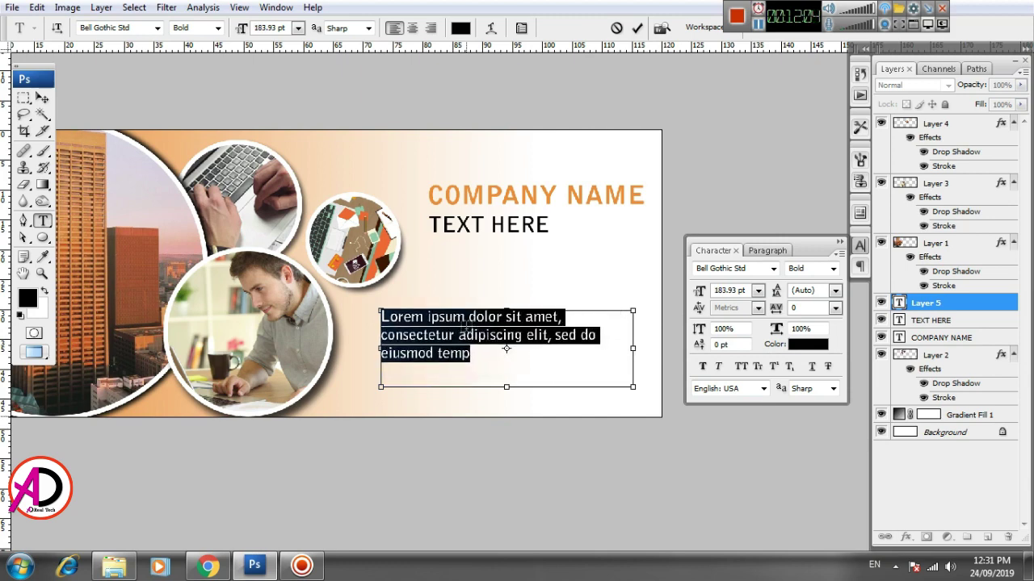
key("ctrl+shift+comma")
key("ctrl+shift+comma")
key("ctrl+shift+comma")
key("ctrl+shift+comma")
key("ctrl+shift+comma")
key("ctrl+shift+comma")
key("ctrl+shift+comma")
key("ctrl+shift+comma")
key("ctrl+shift+comma")
key("ctrl+shift+comma")
key("ctrl+shift+comma")
key("ctrl+shift+comma")
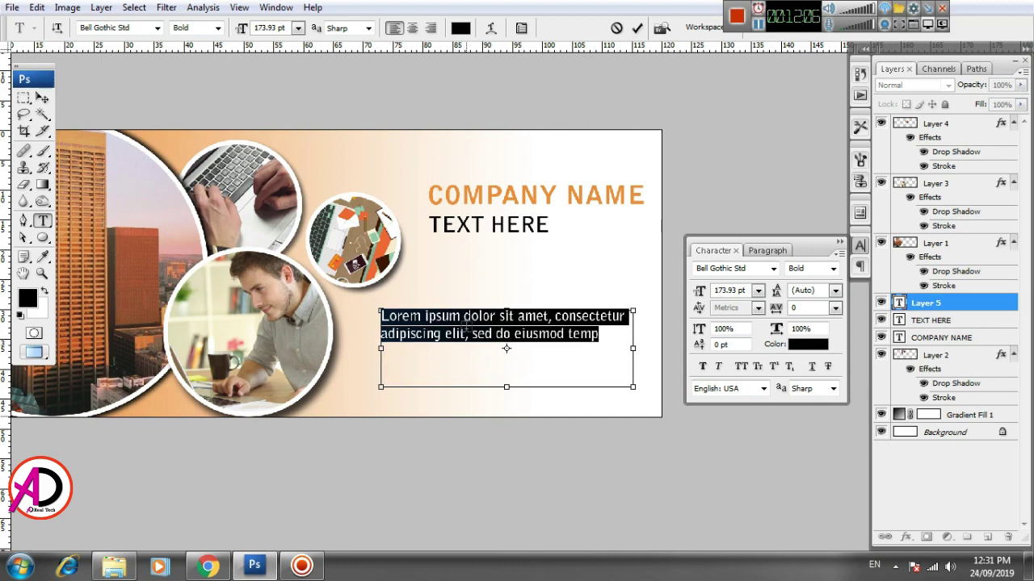
key("ctrl+shift+comma")
key("ctrl+shift+comma")
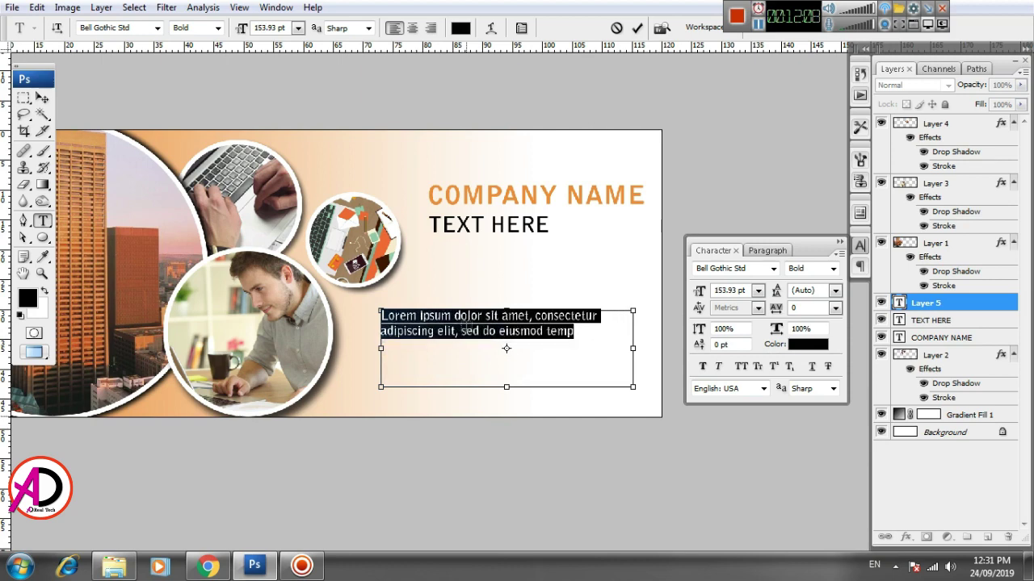
- Extend the paragraph so it ends with "tempor incididunt" and widen its text box slightly toward the circular images
key("Right")
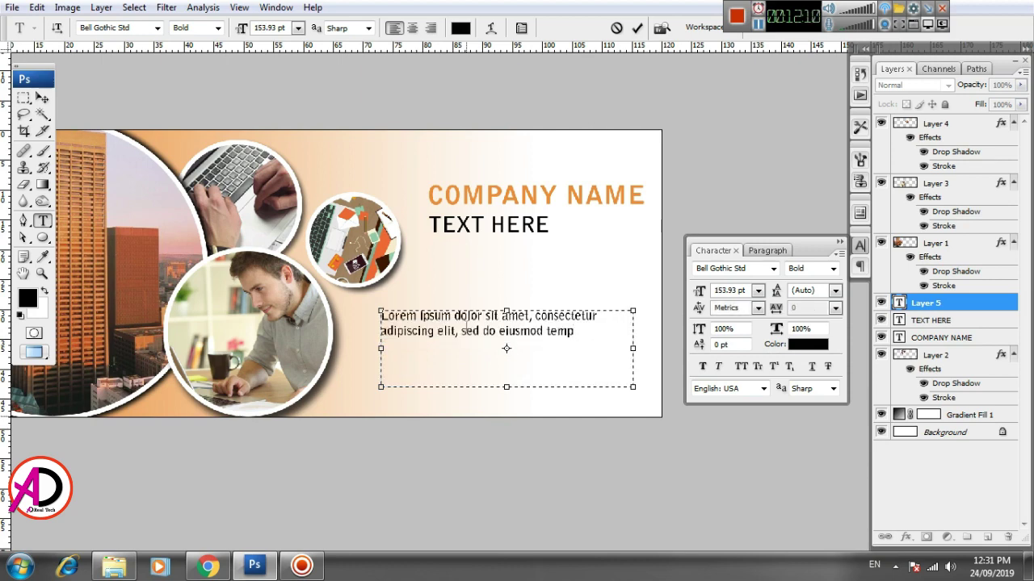
type("tempo")
type("r")
type(" incididunt")
left_click_drag(373, 353, 361, 353)
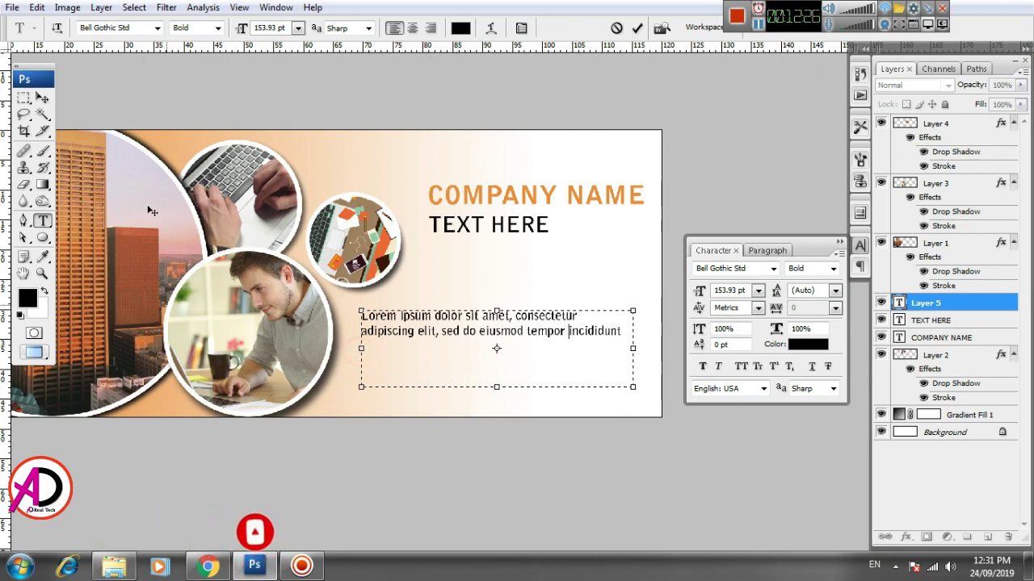
- Shift the paragraph slightly down toward the banner's right edge and lower COMPANY NAME and TEXT HERE to just above it
left_click(42, 100)
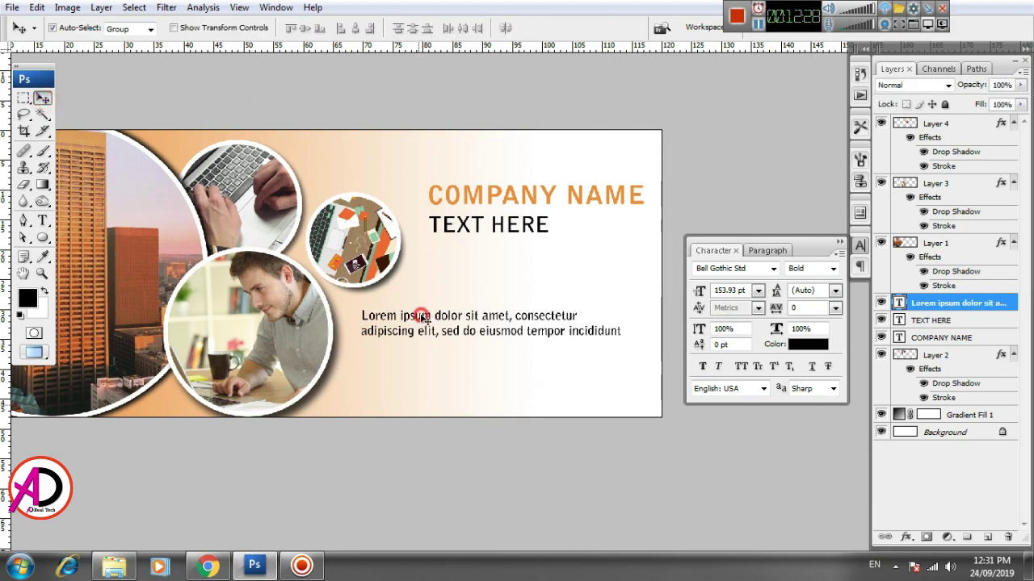
left_click_drag(418, 315, 449, 327)
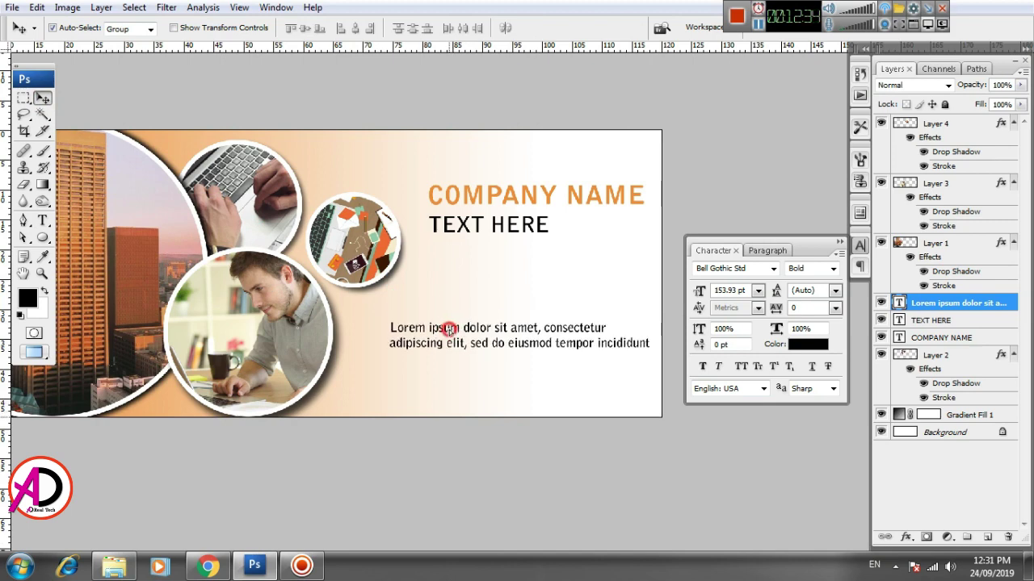
left_click_drag(437, 199, 433, 282)
left_click(436, 232)
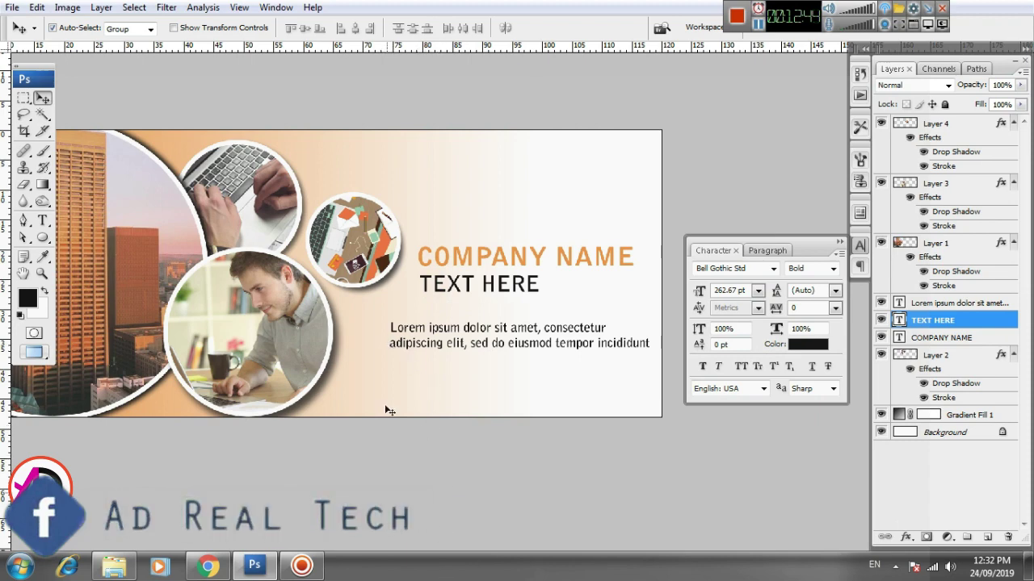
- Break the paragraph into three lines, with line breaks after "amet," and "elit,"
left_click(44, 221)
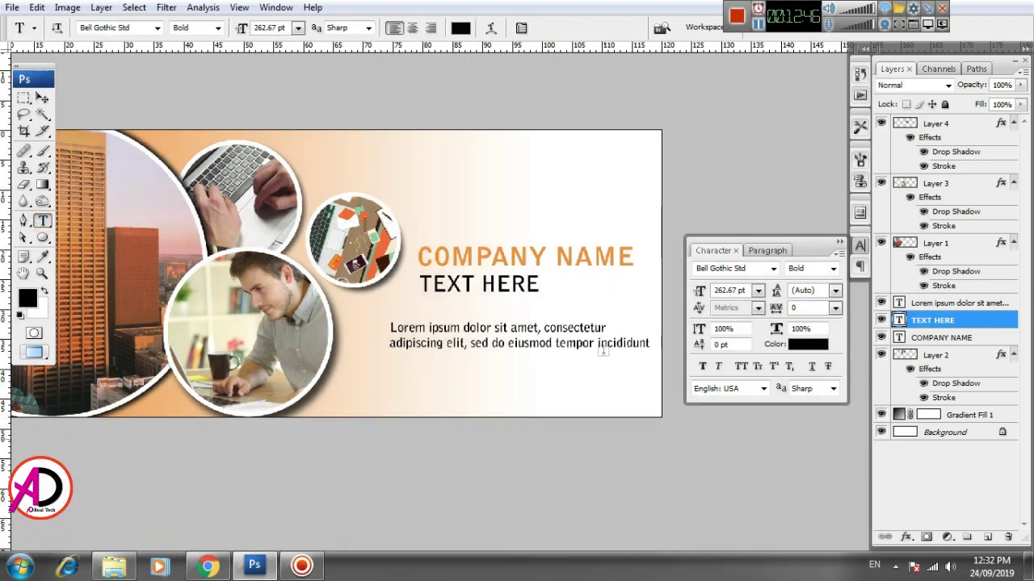
left_click(543, 328)
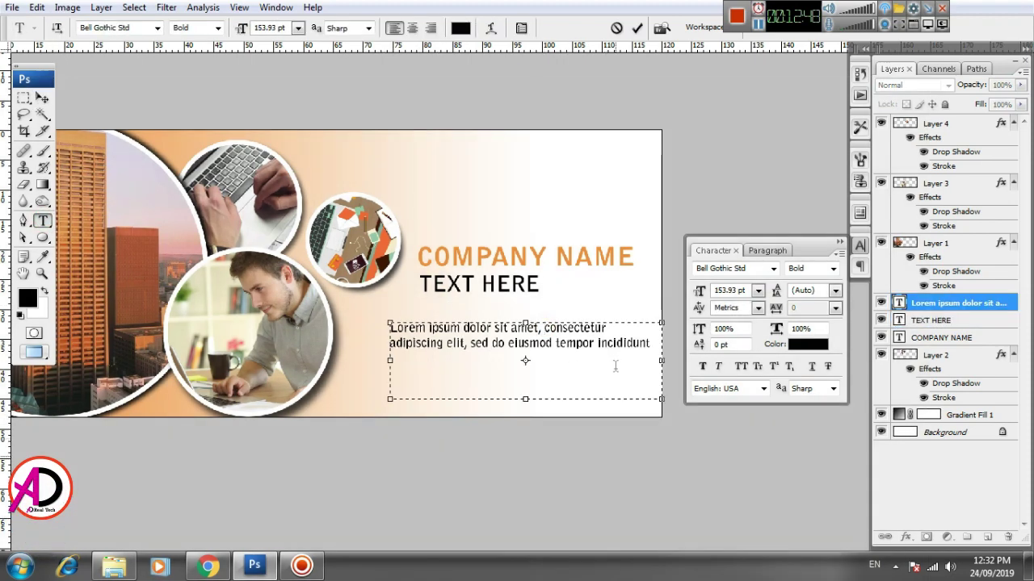
left_click(536, 344)
key("Return")
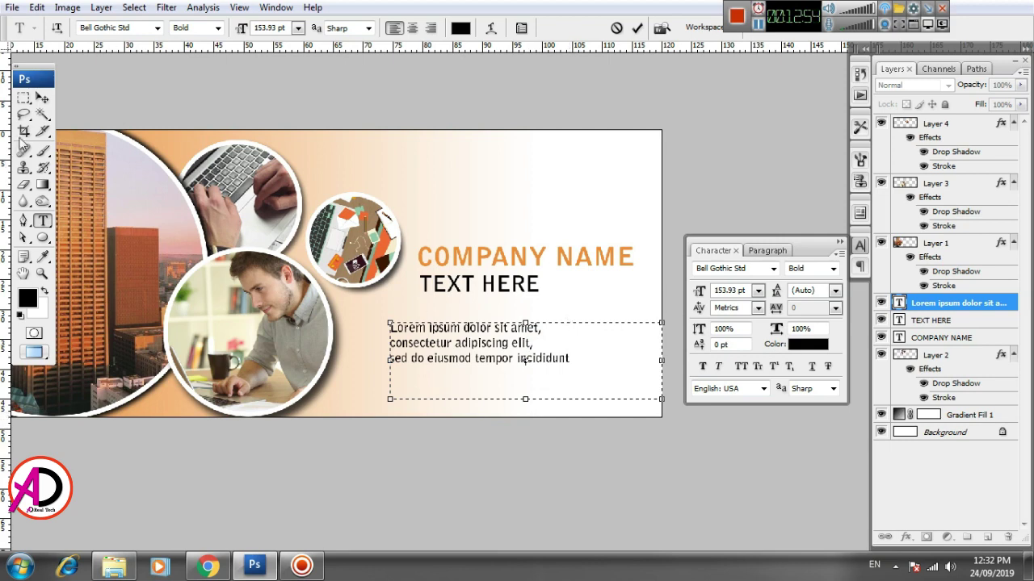
- Move COMPANY NAME and TEXT HERE back toward the banner's upper part and place the paragraph directly beneath them, left edges aligned
left_click(43, 98)
left_click_drag(456, 347, 487, 331)
left_click_drag(482, 260, 479, 196)
left_click_drag(452, 283, 458, 224)
left_click_drag(441, 314, 436, 247)
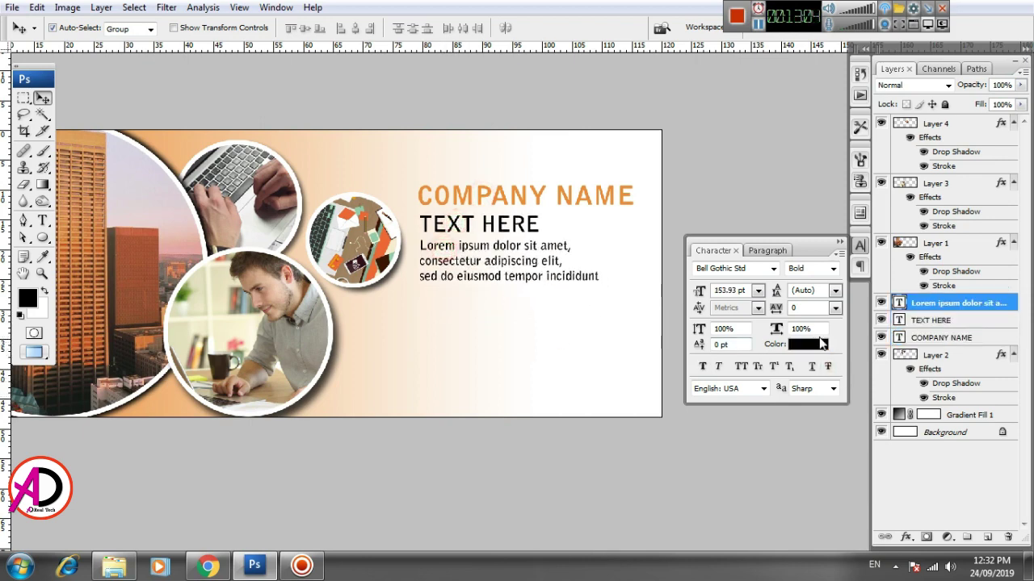
- Change the Lorem ipsum paragraph's text color to gray (9c9c9c)
left_click(821, 344)
left_click(570, 254)
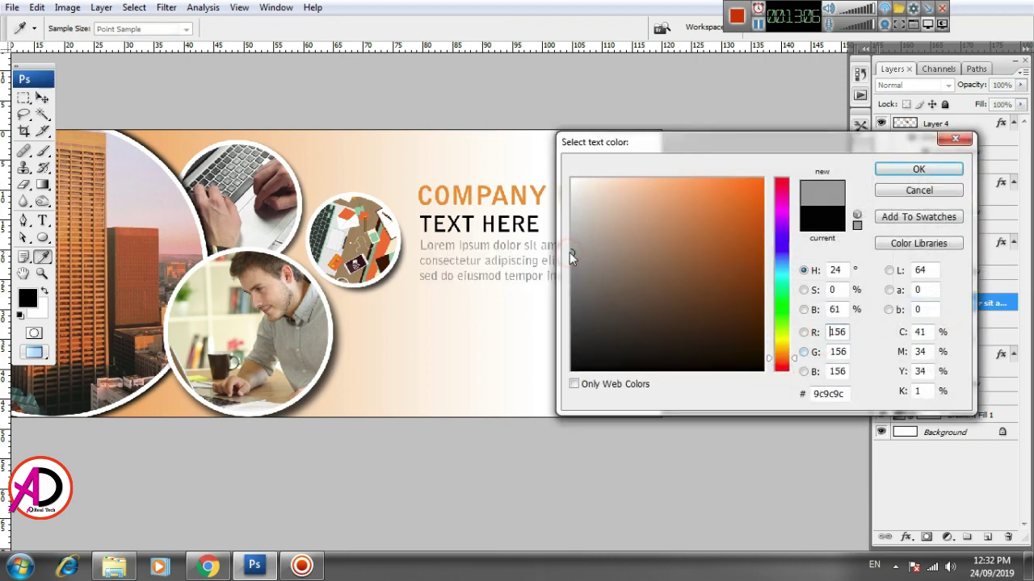
left_click(918, 170)
key("ctrl+minus")
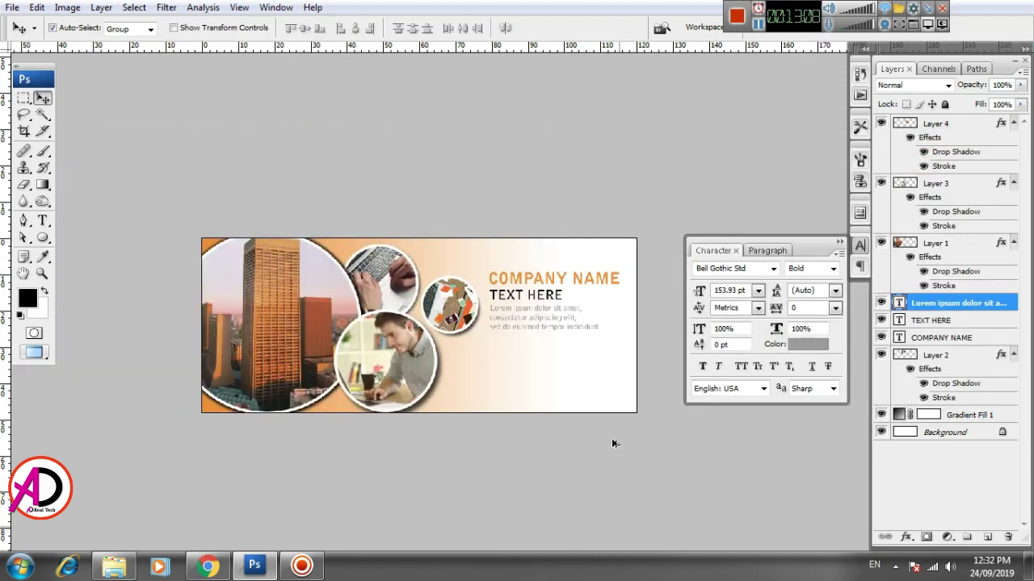
scroll(539, 418, "up", 2)
left_click_drag(539, 391, 502, 385)
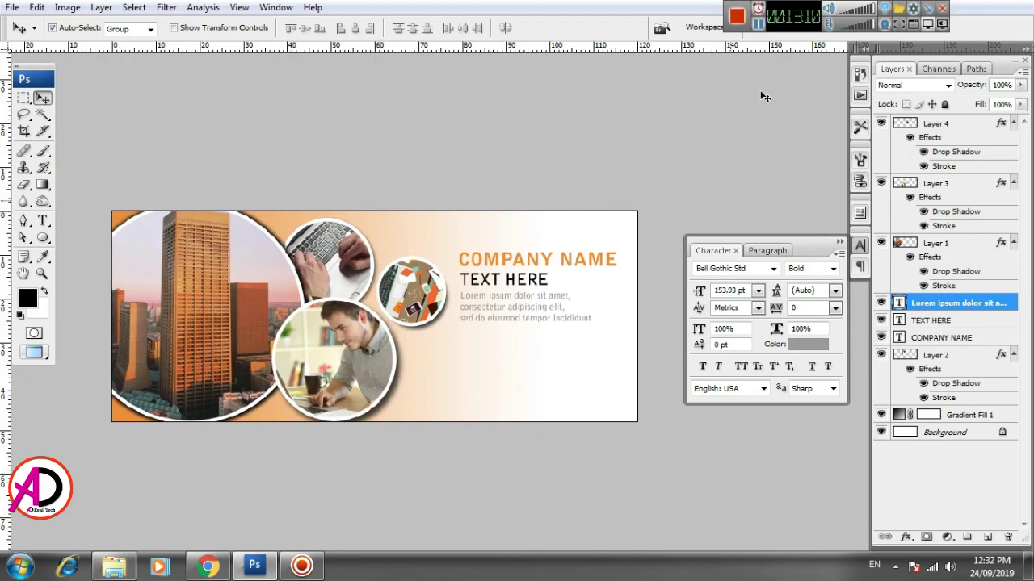